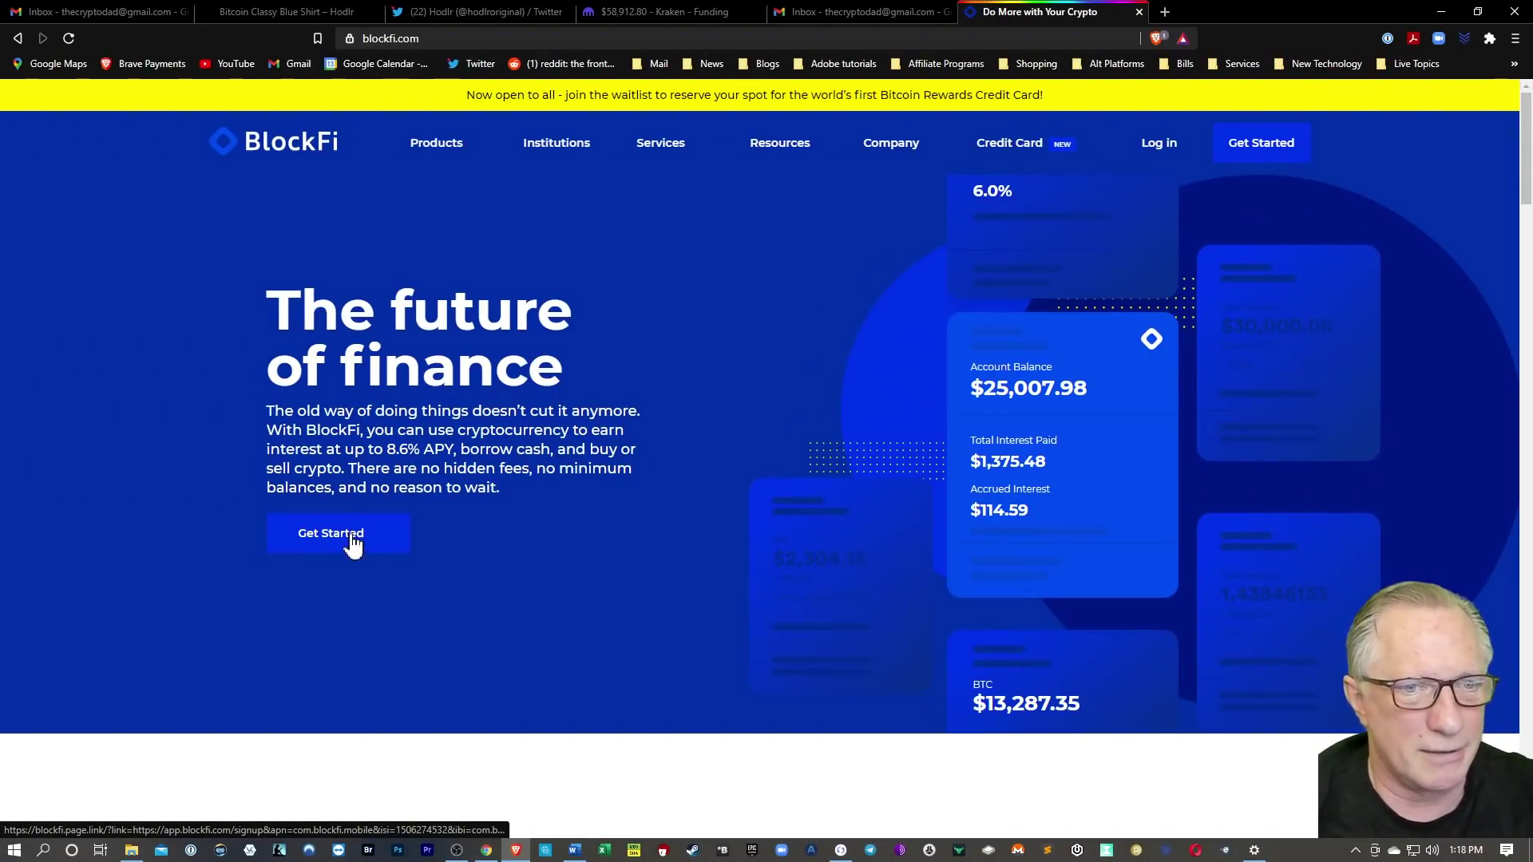
Start the BlockFi sign-up, paste the password, and accept both the terms and SMS agreements.
{"action": "left_click", "coordinate": [354, 547]}
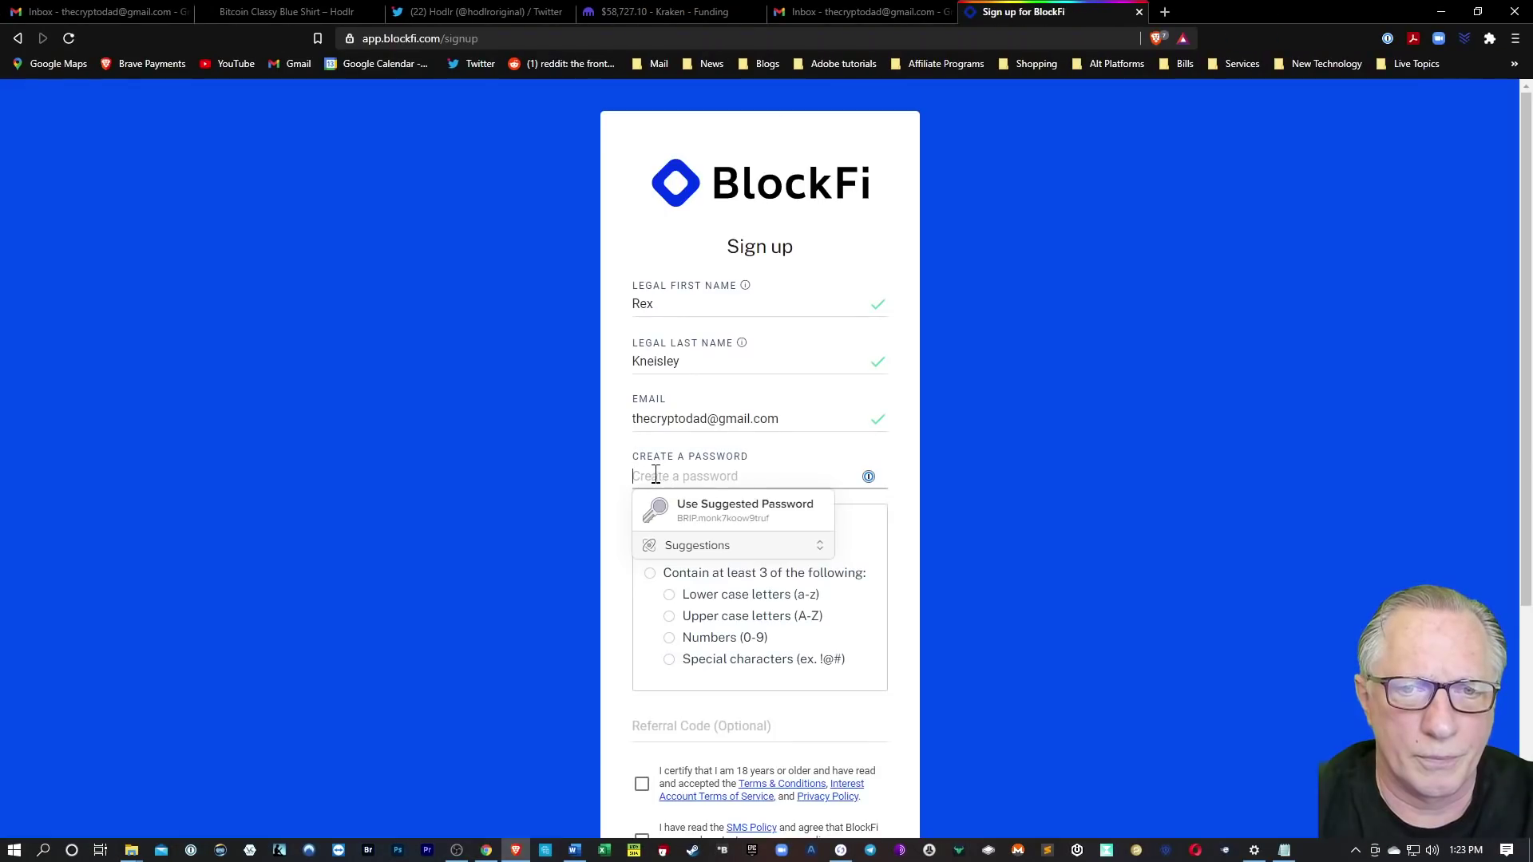
{"action": "right_click", "coordinate": [654, 476]}
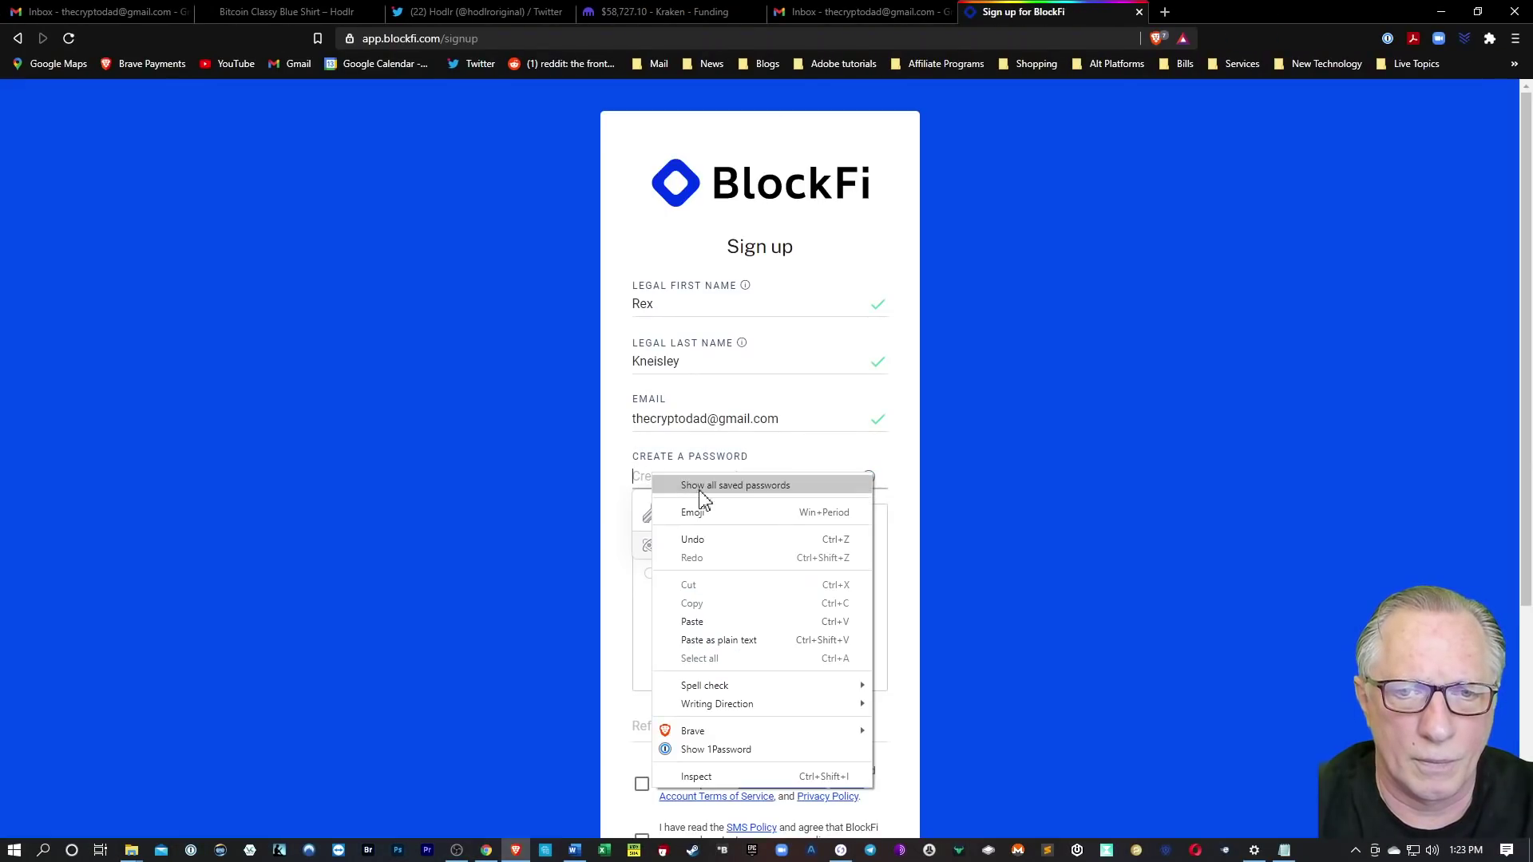
{"action": "left_click", "coordinate": [717, 624]}
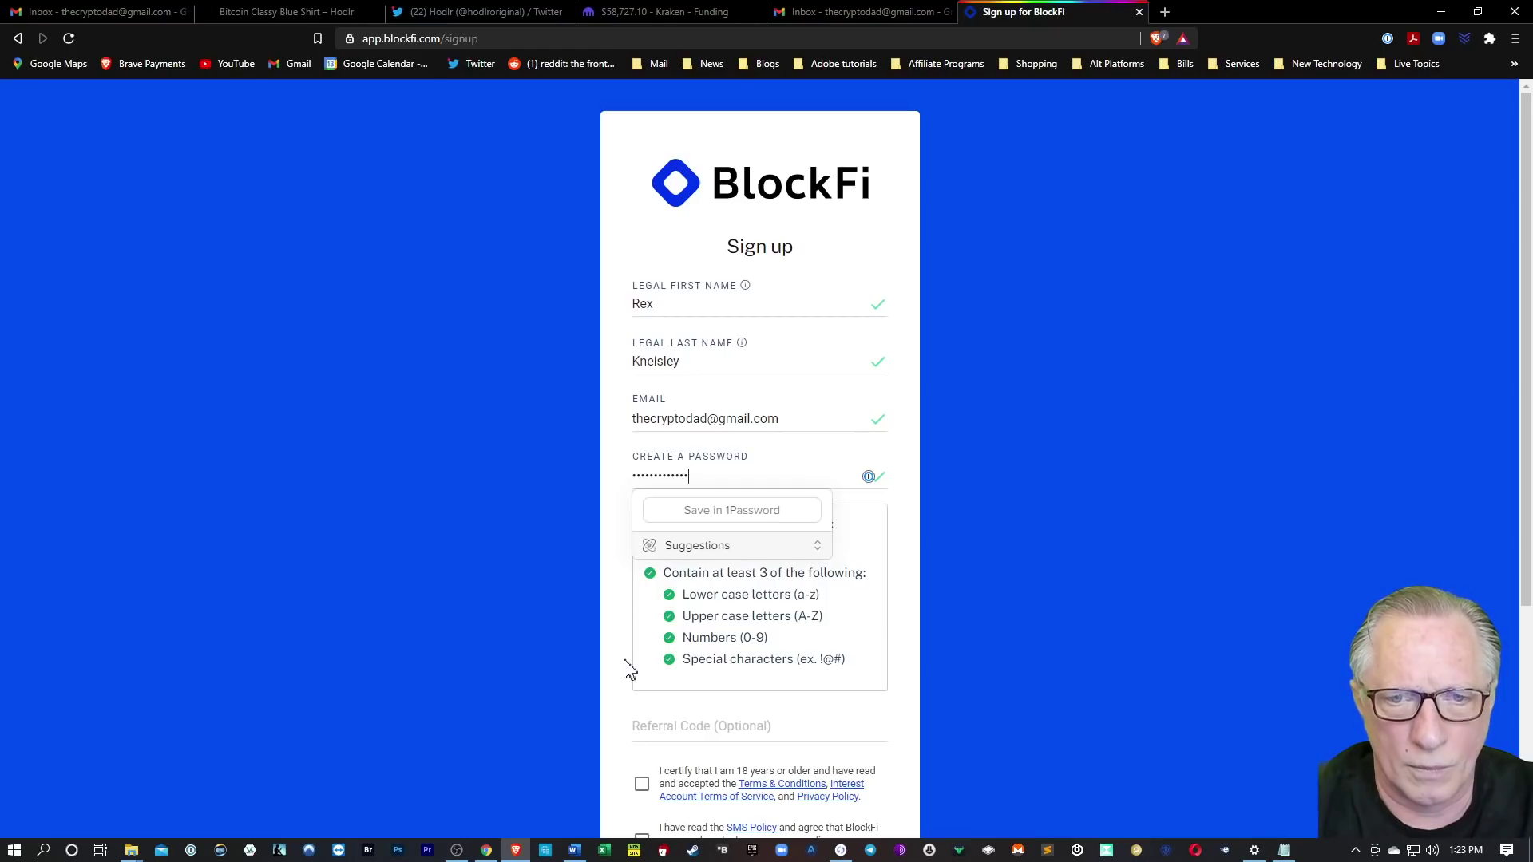
{"action": "scroll", "coordinate": [631, 651], "scroll_direction": "down", "scroll_amount": 3}
{"action": "left_click", "coordinate": [642, 546]}
{"action": "left_click", "coordinate": [641, 602]}
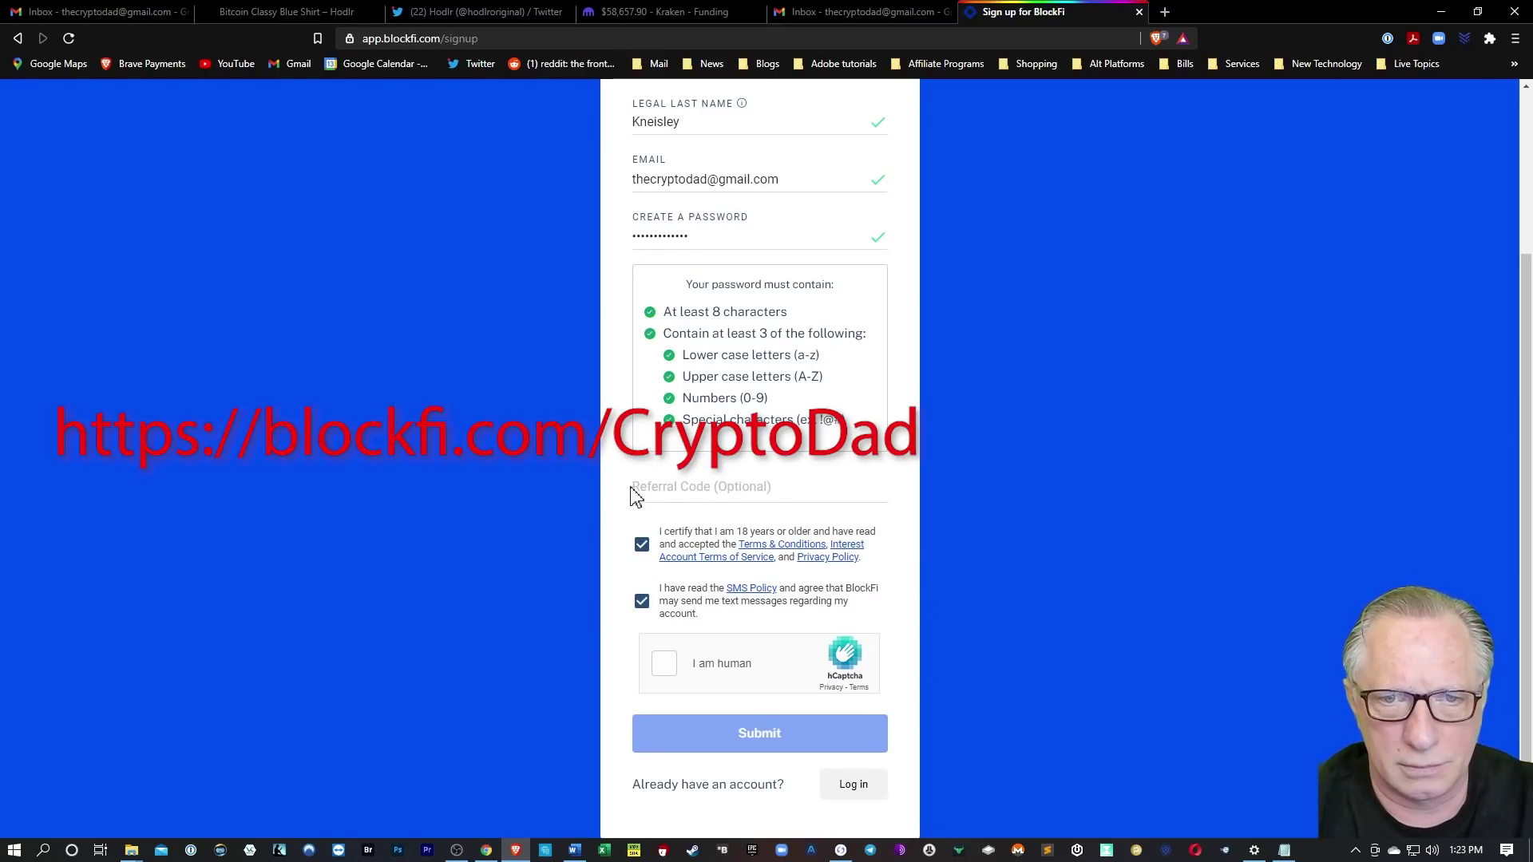
Solve the hCaptcha boat-picture challenge and submit the sign-up form.
{"action": "left_click", "coordinate": [671, 665]}
{"action": "left_click", "coordinate": [948, 695]}
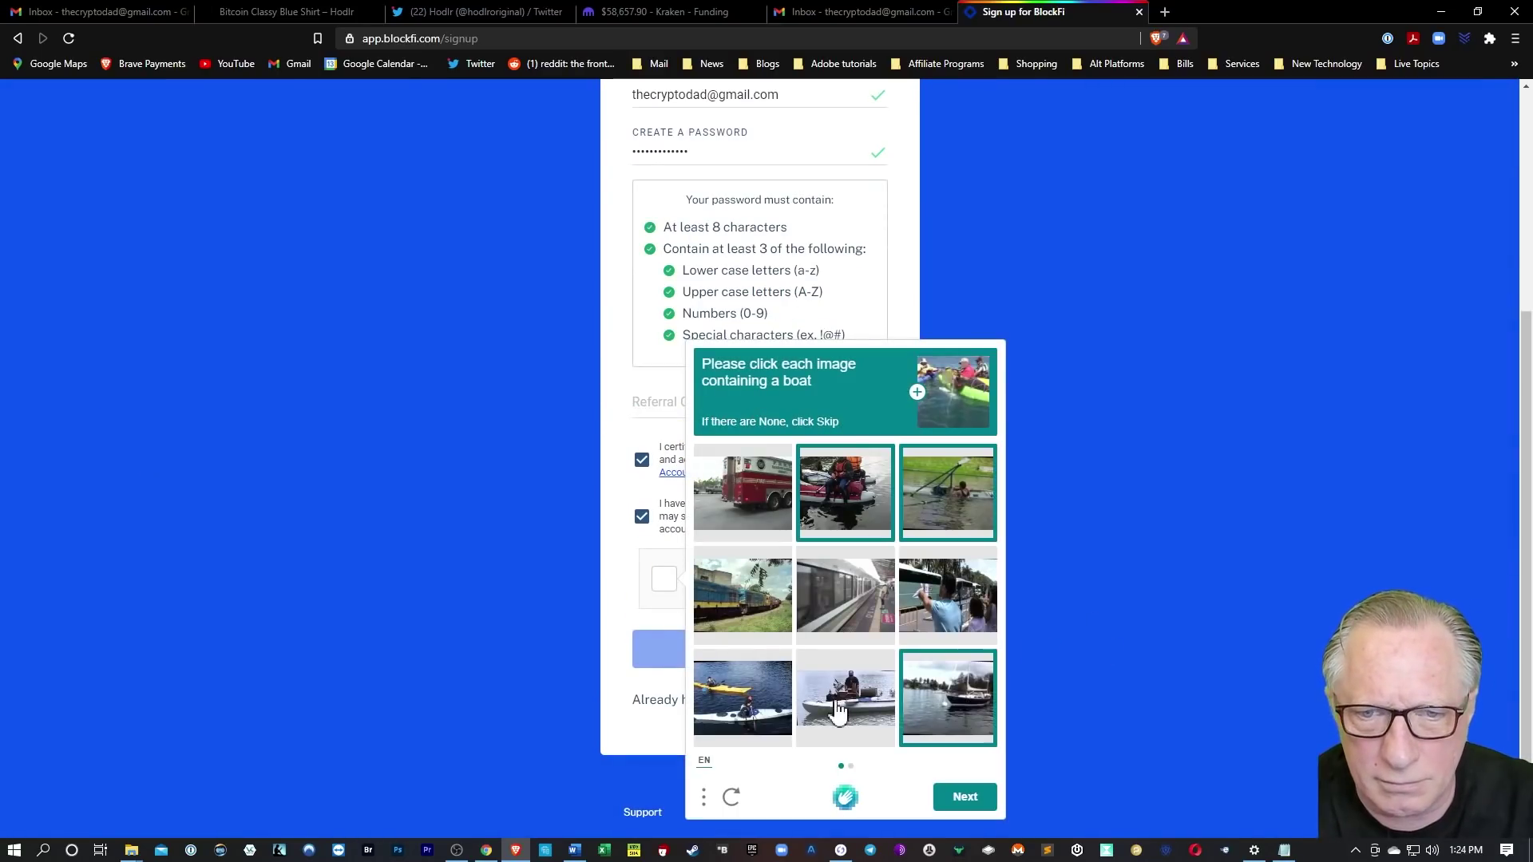
{"action": "left_click", "coordinate": [842, 697]}
{"action": "left_click", "coordinate": [965, 797]}
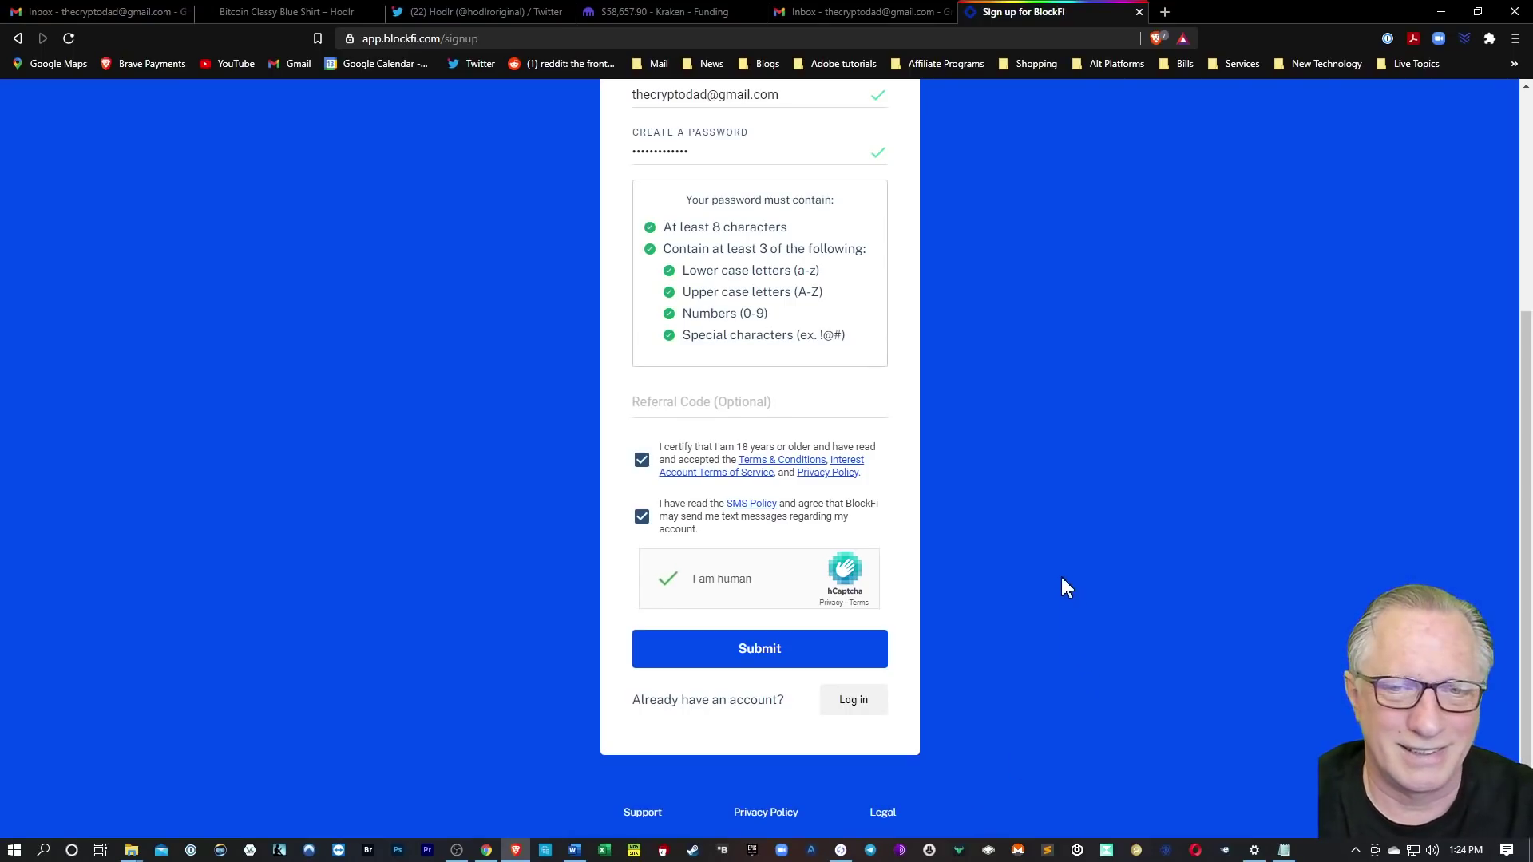
{"action": "left_click", "coordinate": [855, 656]}
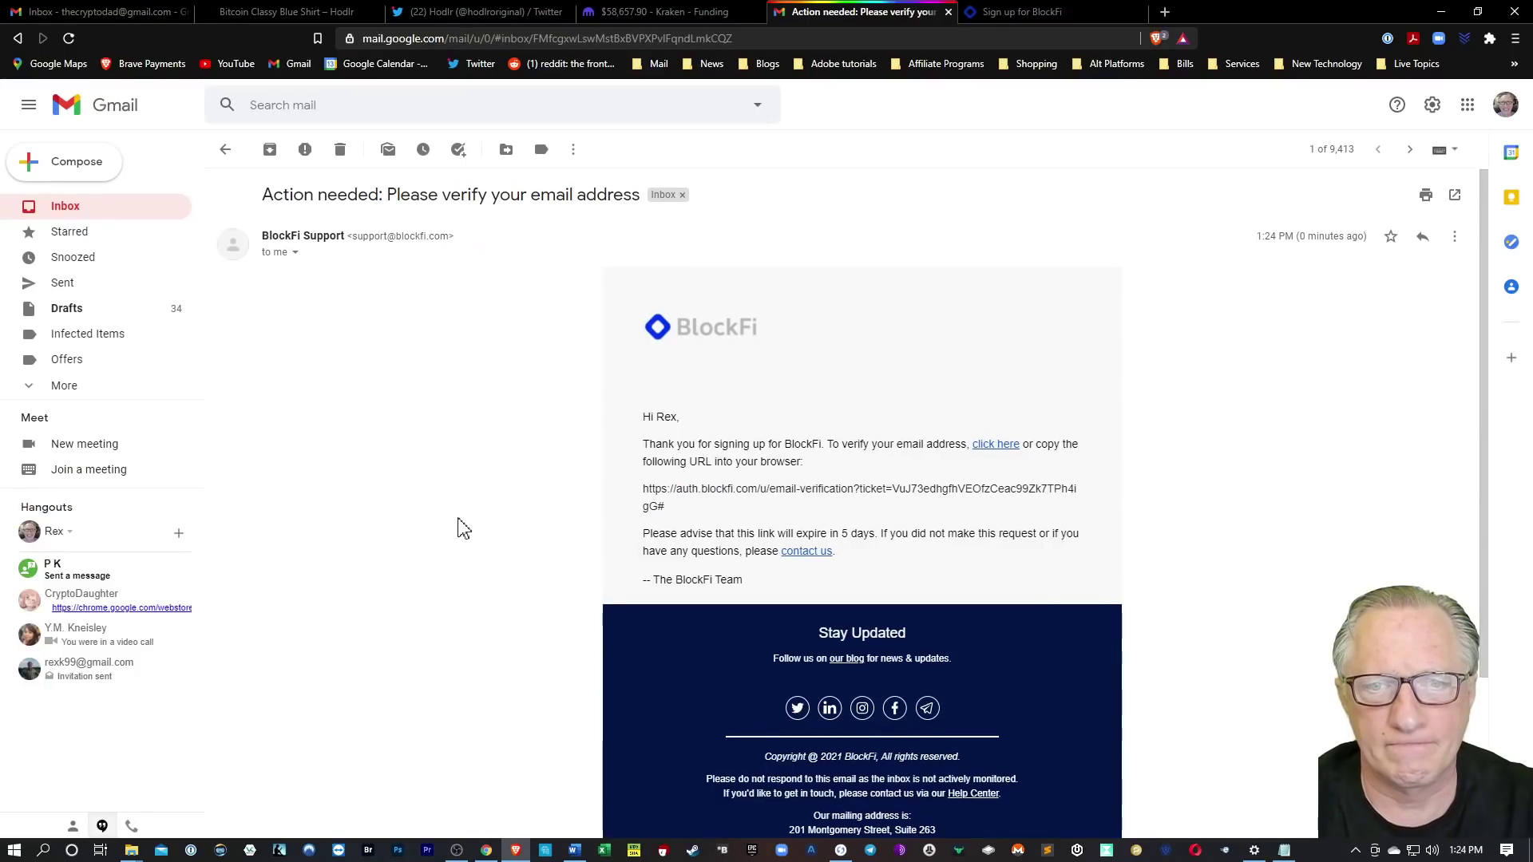
Confirm the email through the Gmail verification link and log back into BlockFi.
{"action": "scroll", "coordinate": [463, 524], "scroll_direction": "down", "scroll_amount": 2}
{"action": "scroll", "coordinate": [436, 531], "scroll_direction": "up", "scroll_amount": 2}
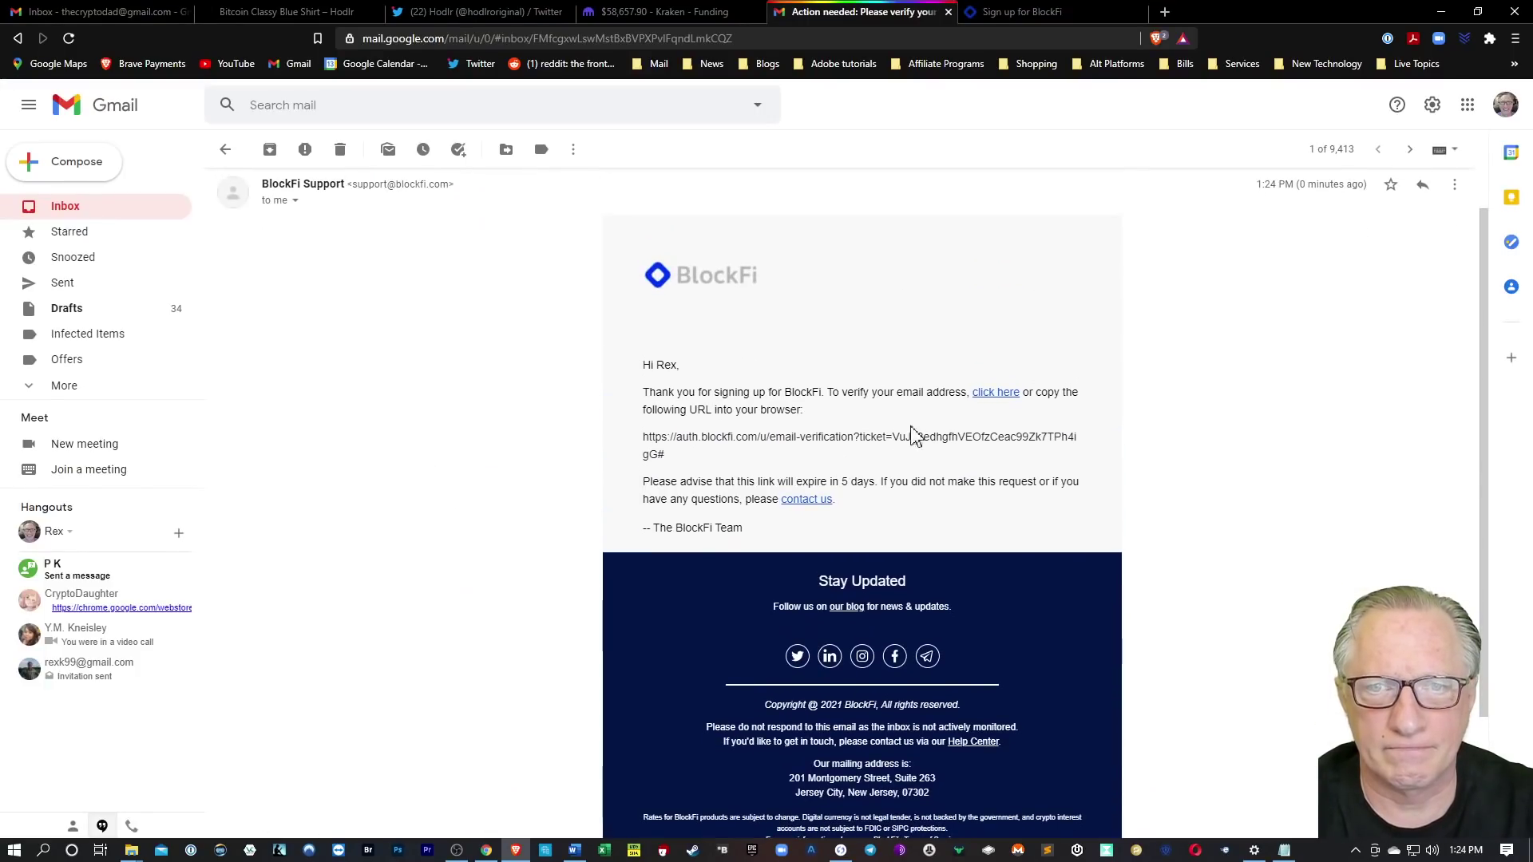
{"action": "left_click", "coordinate": [1000, 394]}
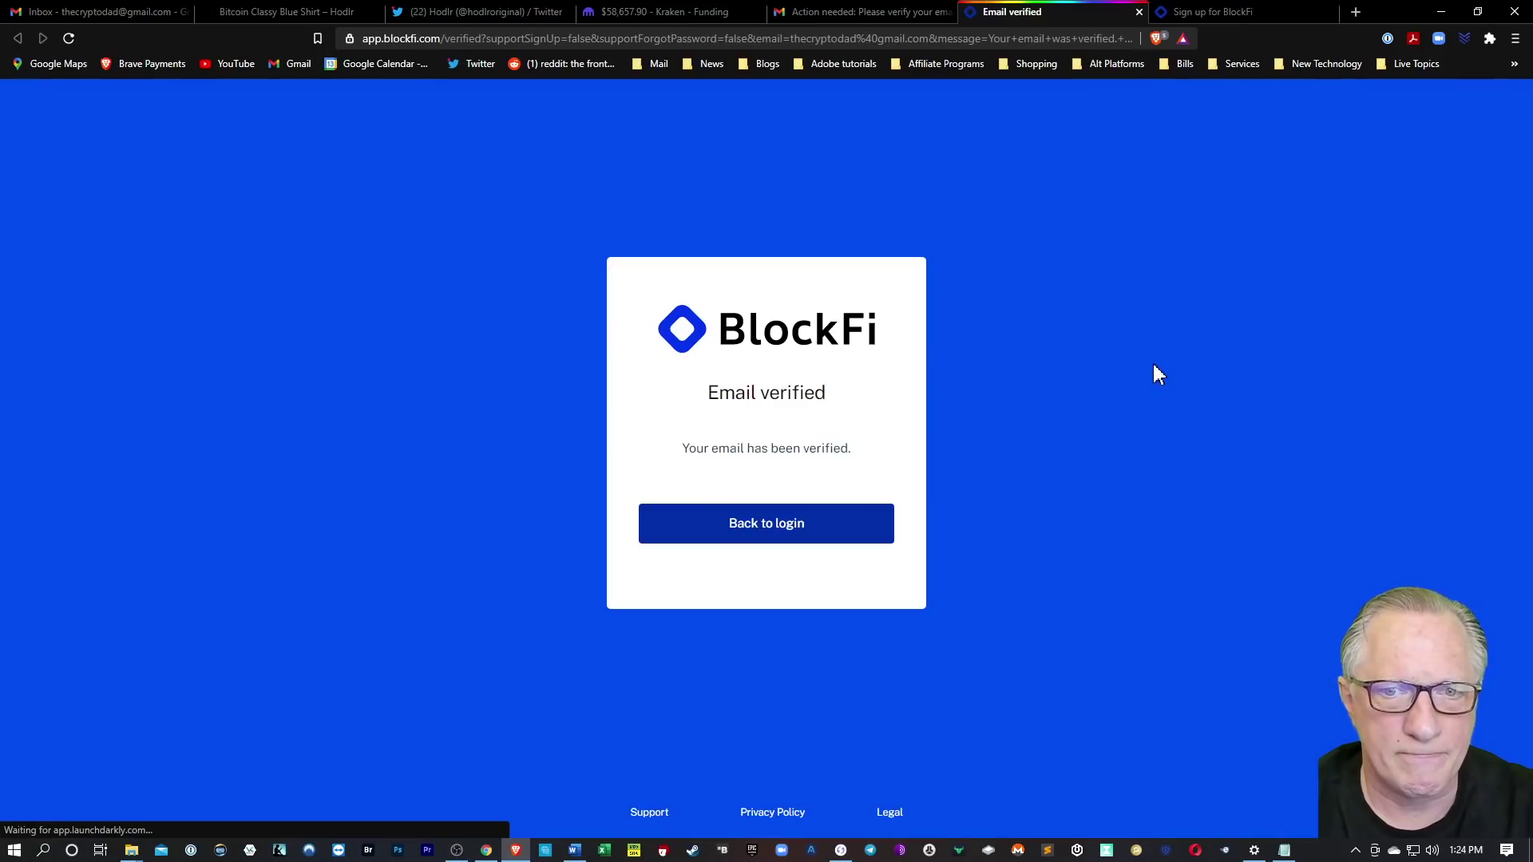
{"action": "left_click", "coordinate": [769, 545]}
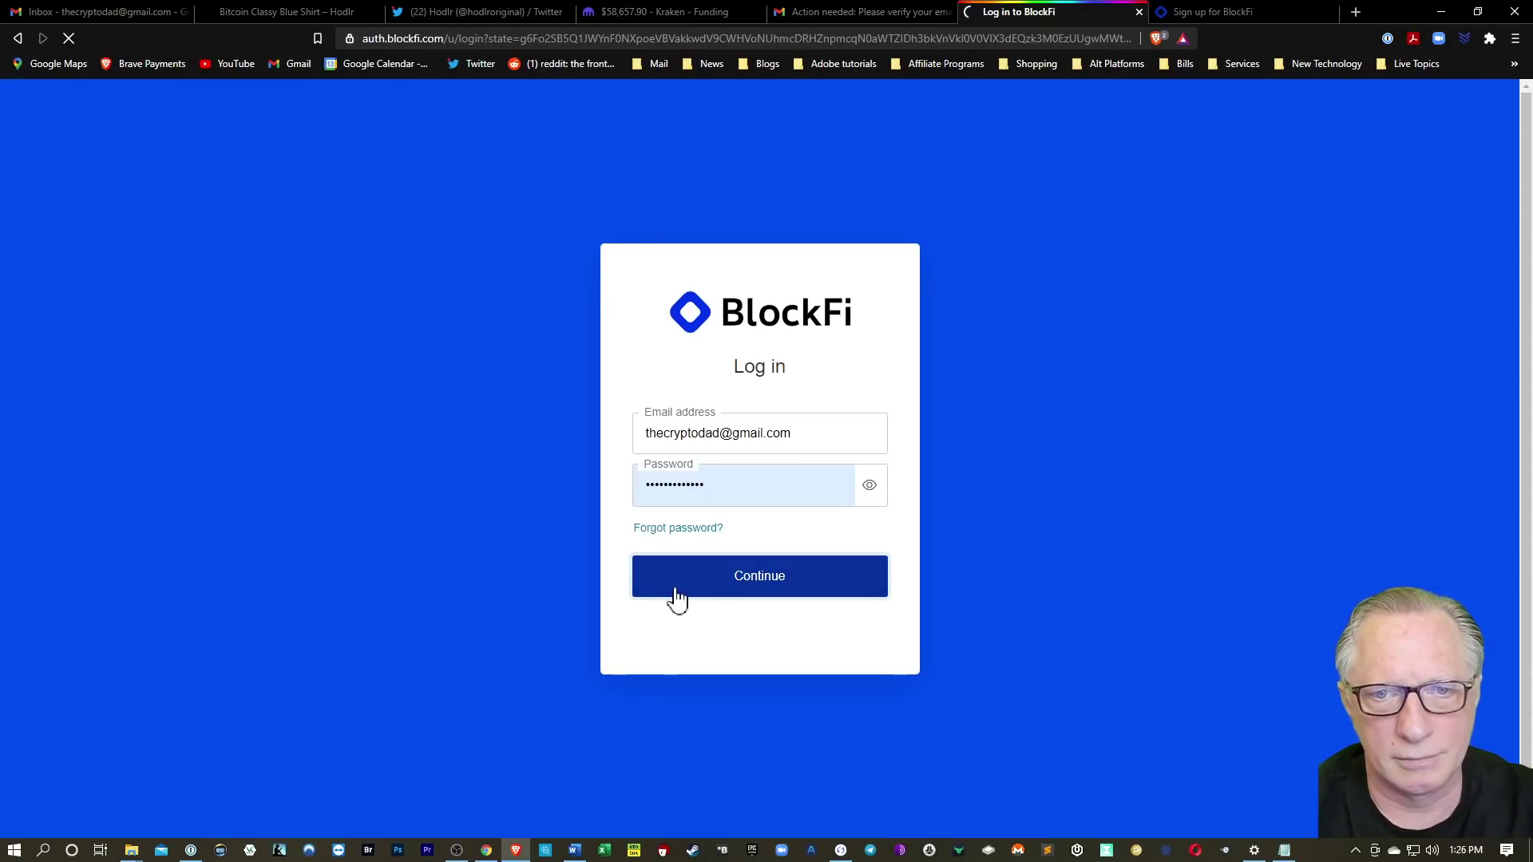
{"action": "left_click", "coordinate": [674, 595]}
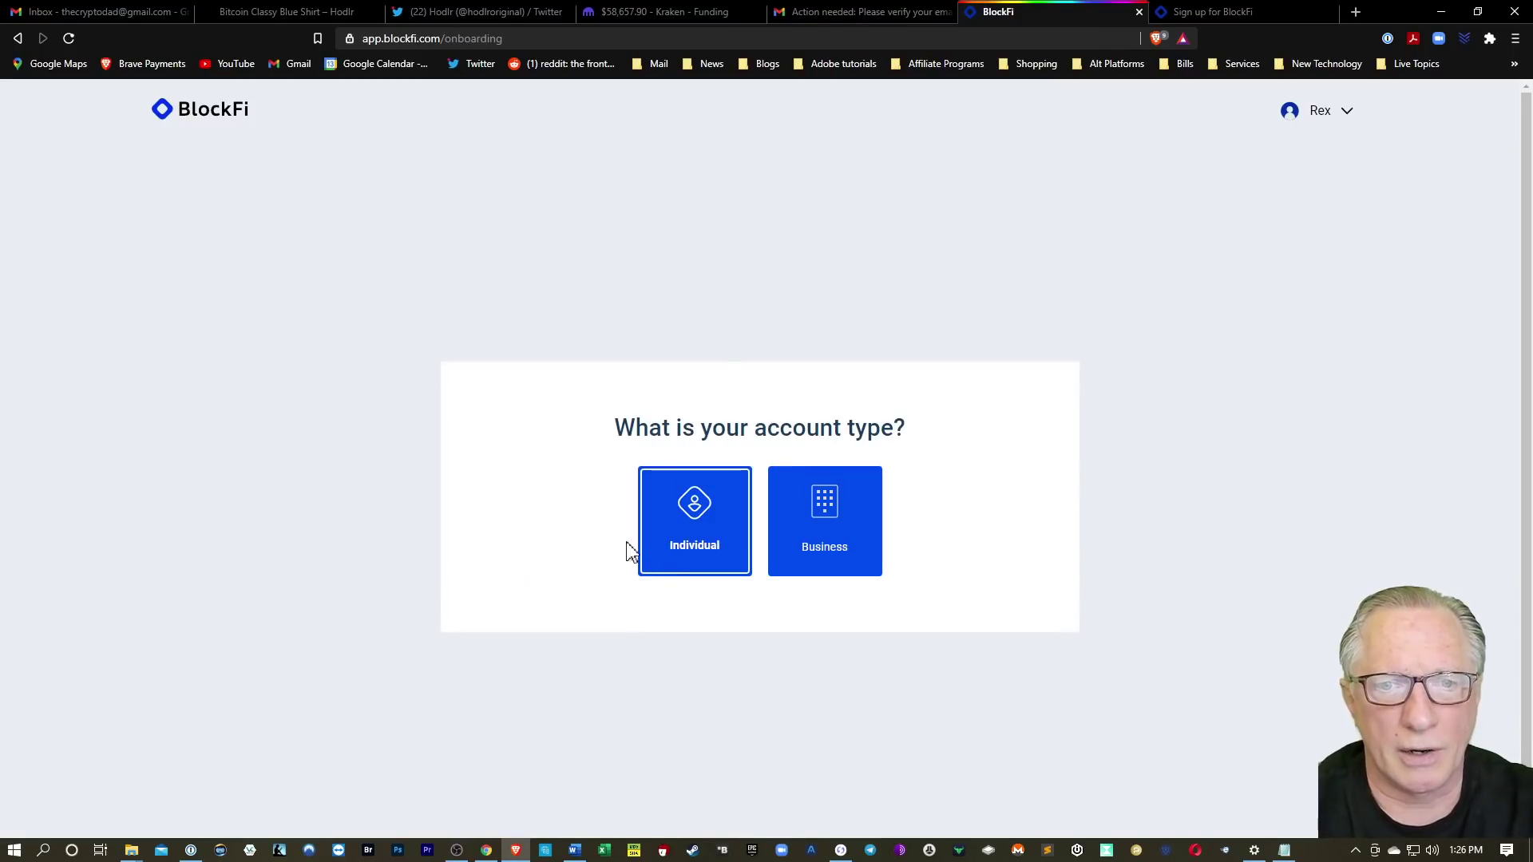
Choose an Individual account and enter the home street address.
{"action": "left_click", "coordinate": [694, 529]}
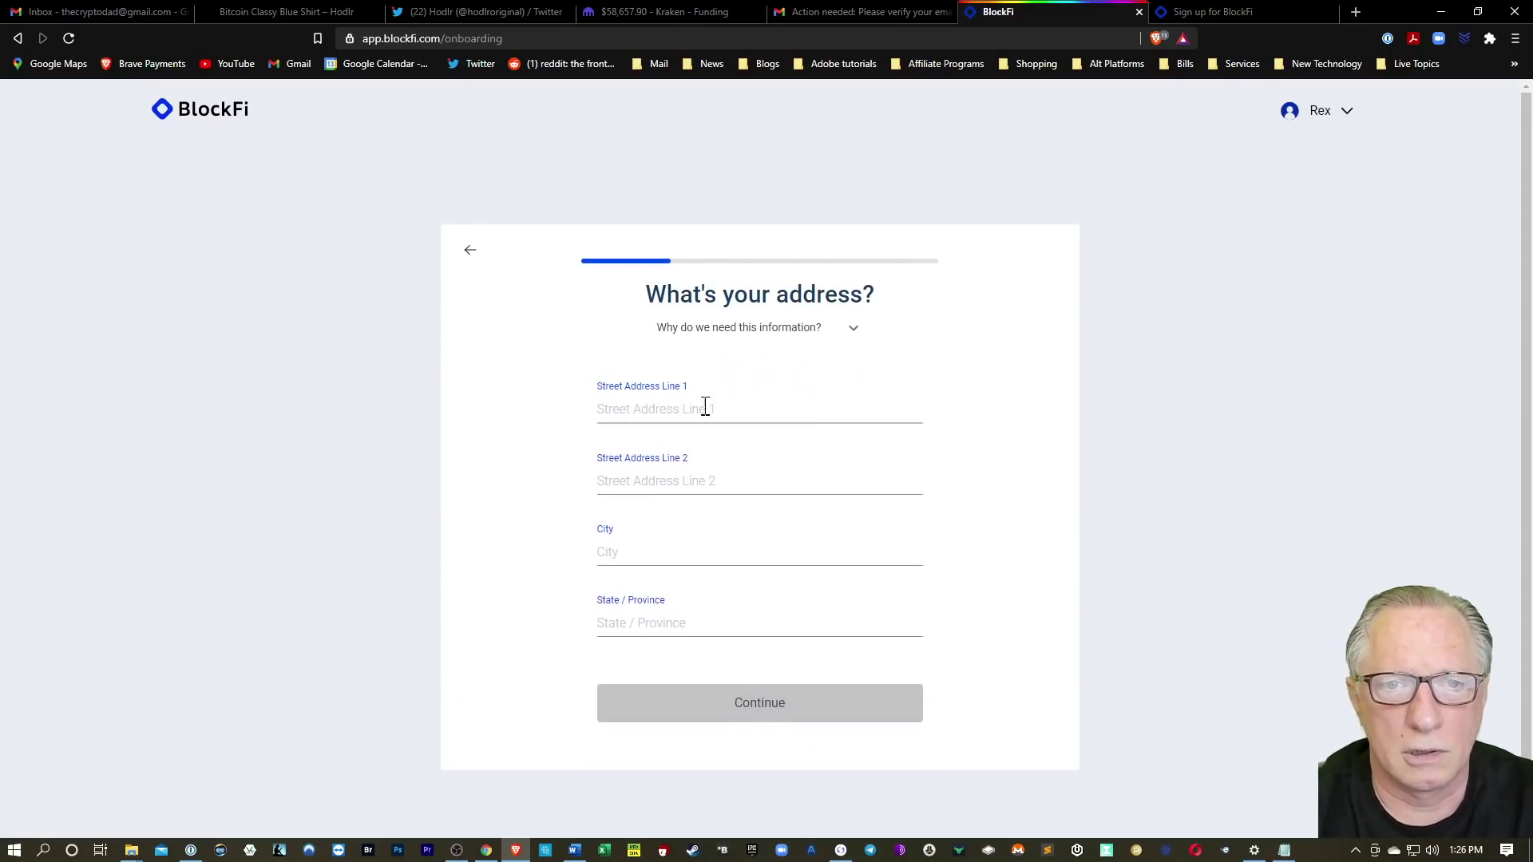
{"action": "left_click", "coordinate": [684, 413]}
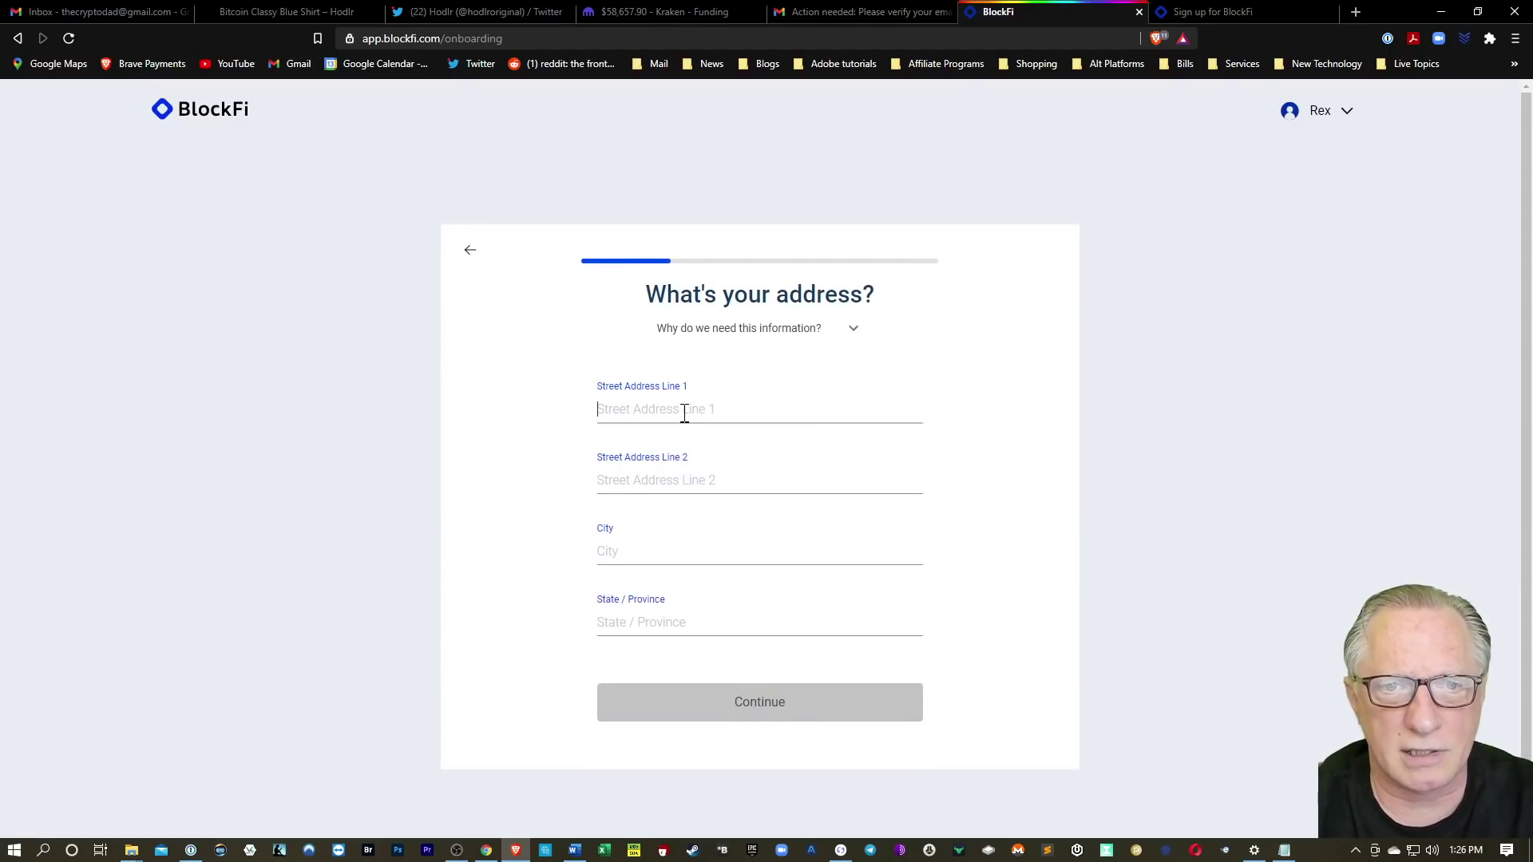
{"action": "left_click", "coordinate": [746, 708]}
Enter the phone number, birth date, Employment as source of funds, and social security number.
{"action": "key", "text": "ctrl+v"}
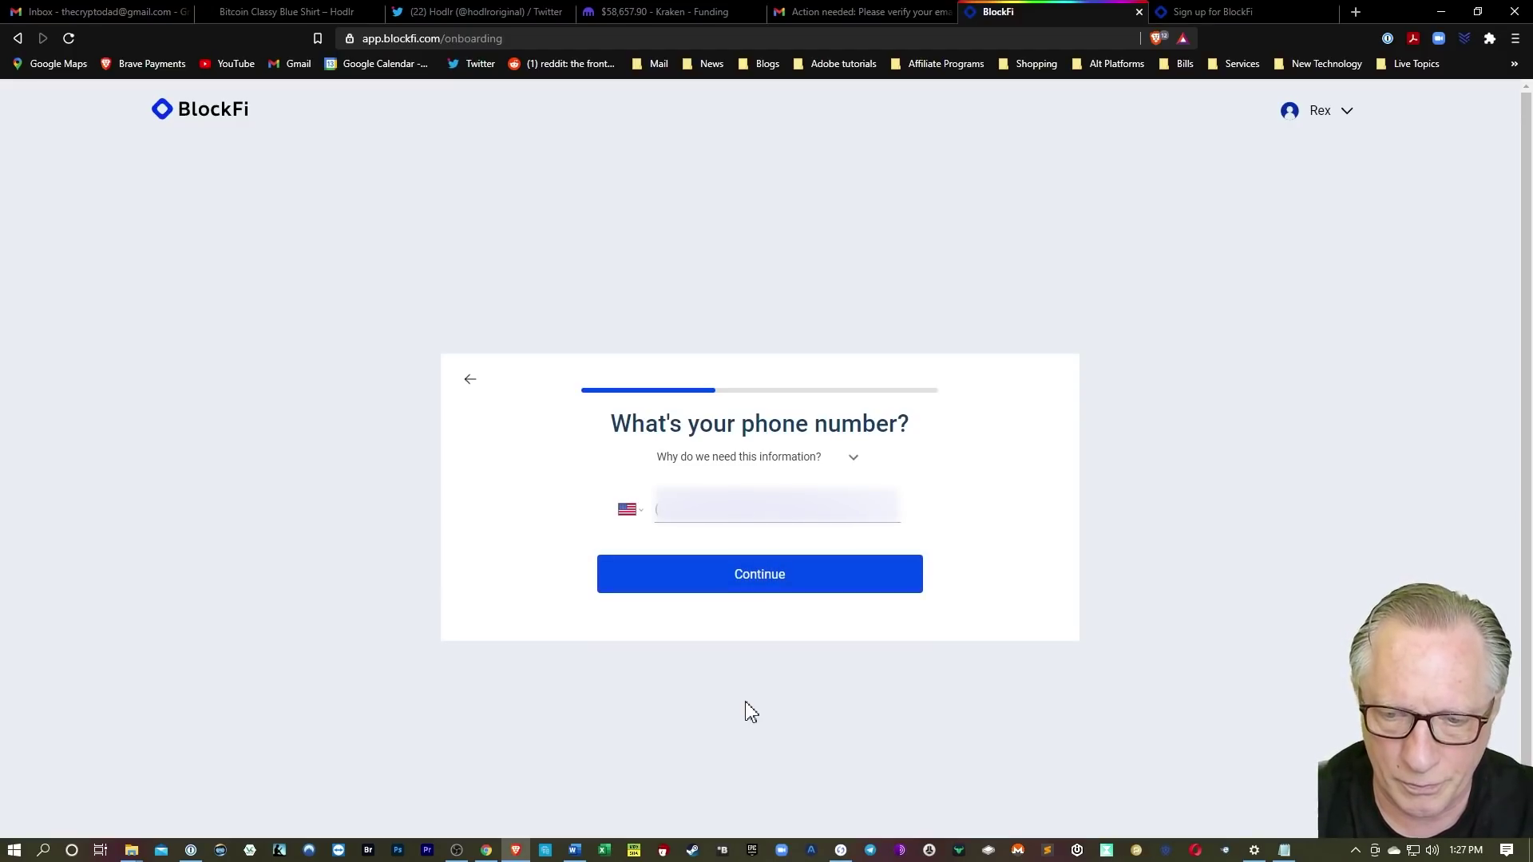
{"action": "left_click", "coordinate": [753, 575]}
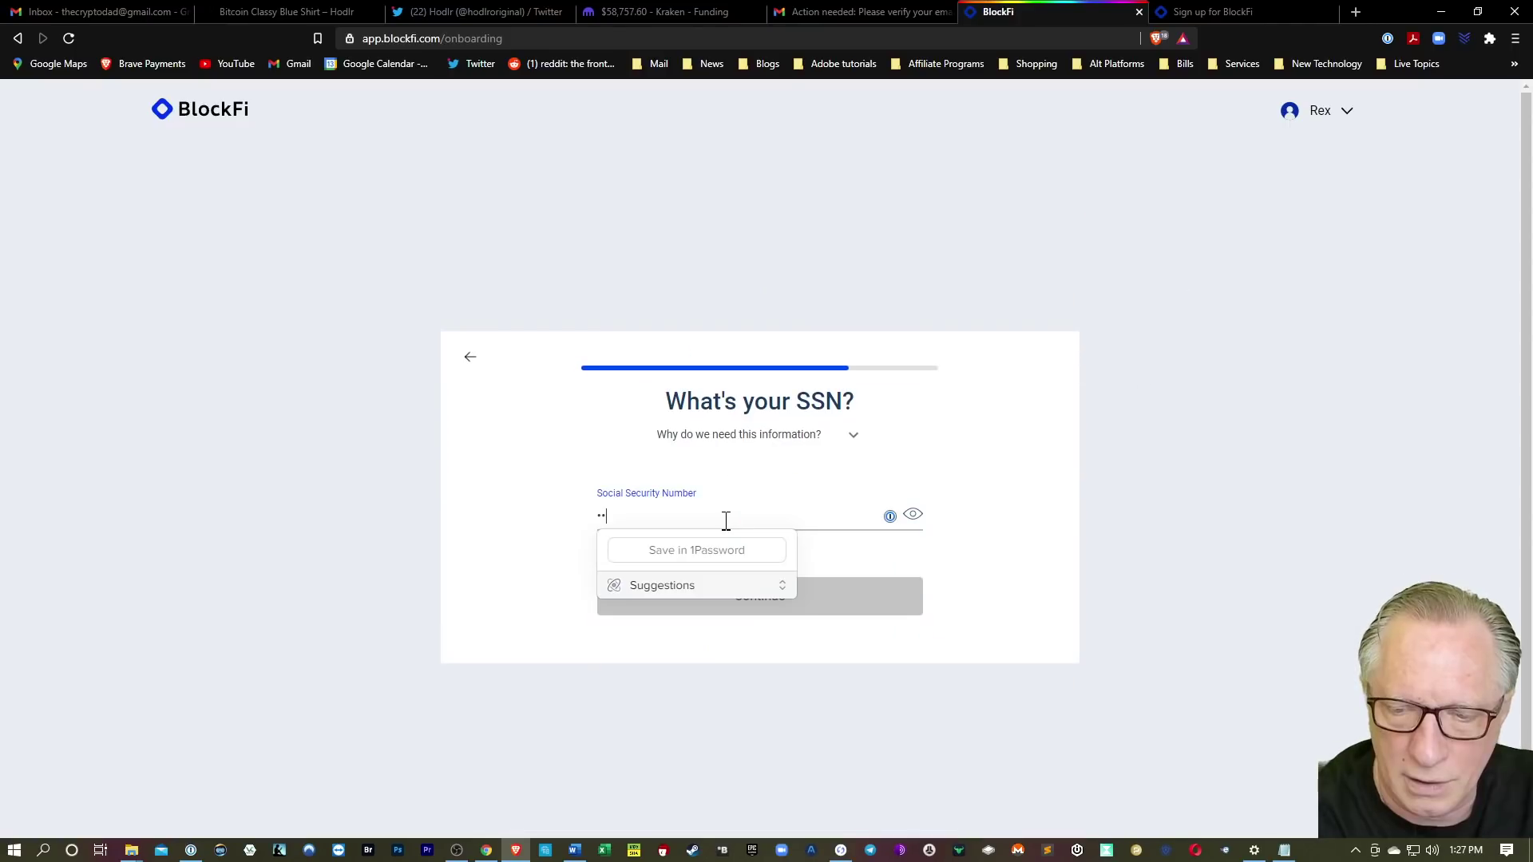
{"action": "type", "text": "1"}
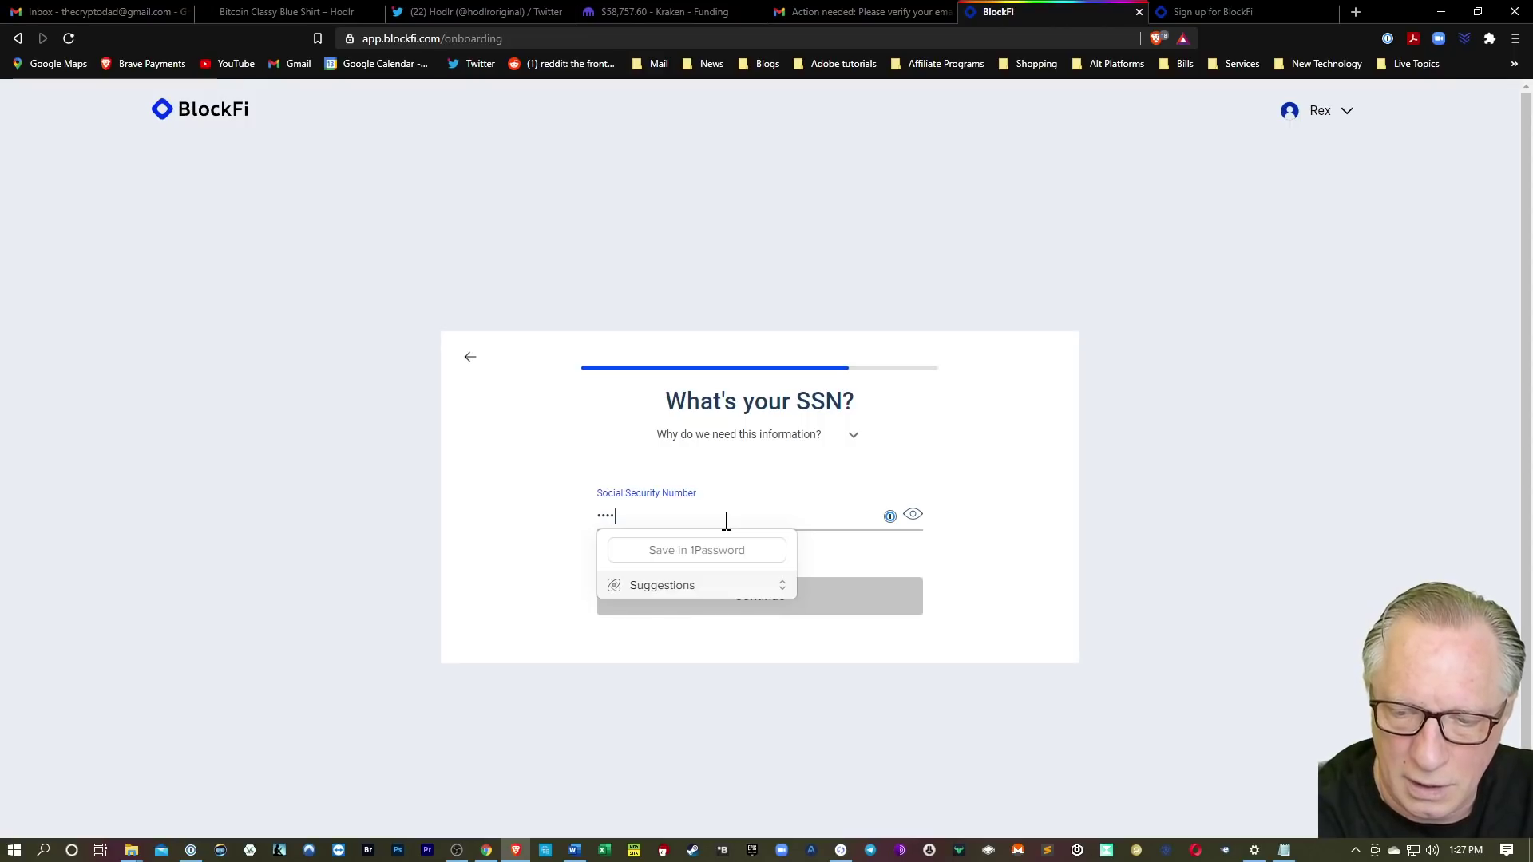
{"action": "type", "text": "00"}
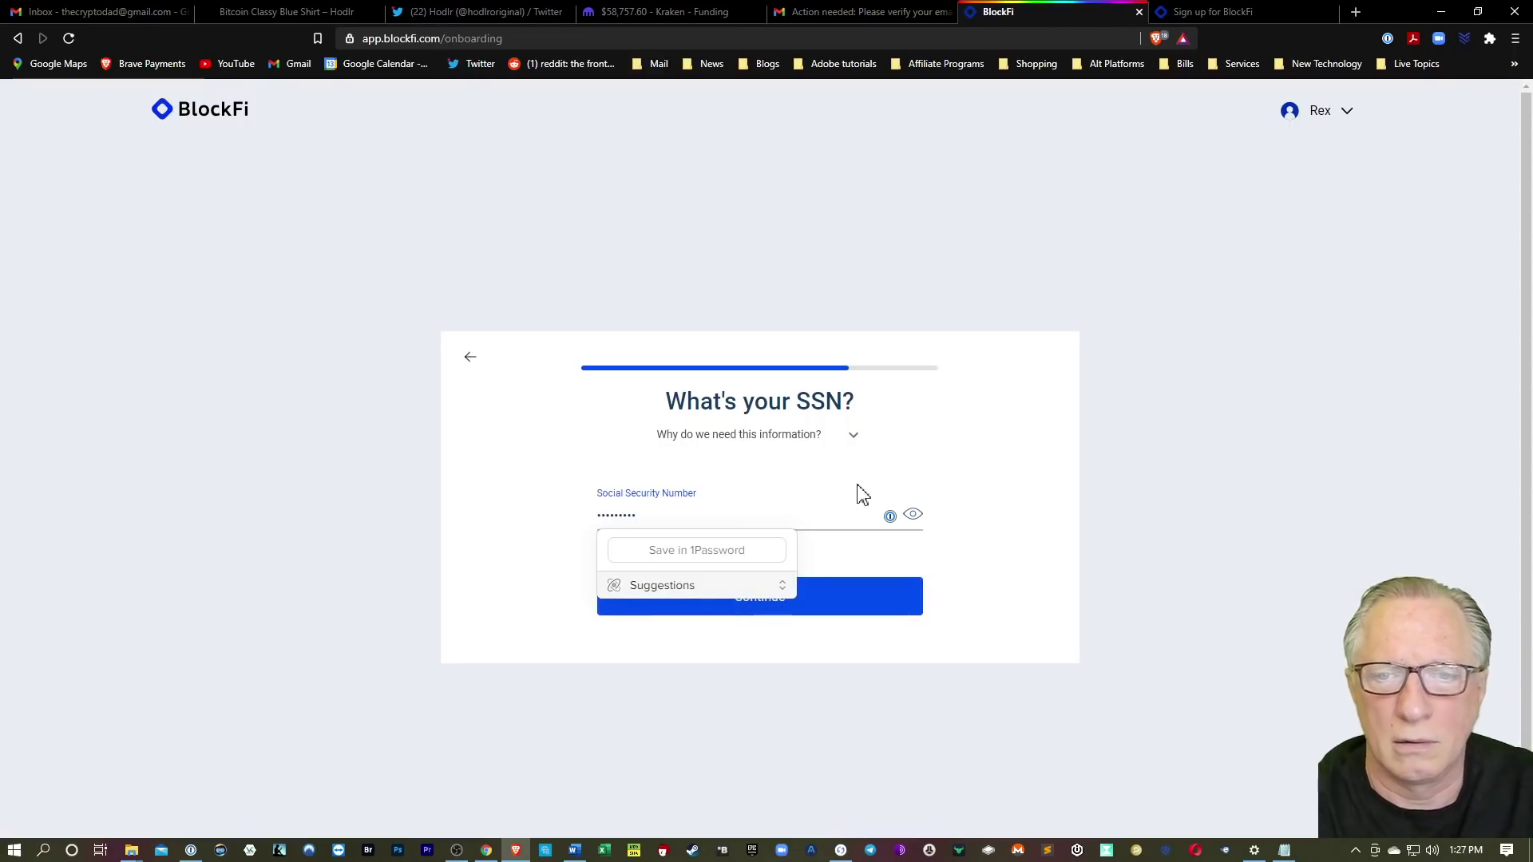
{"action": "left_click", "coordinate": [1083, 544]}
{"action": "left_click", "coordinate": [683, 595]}
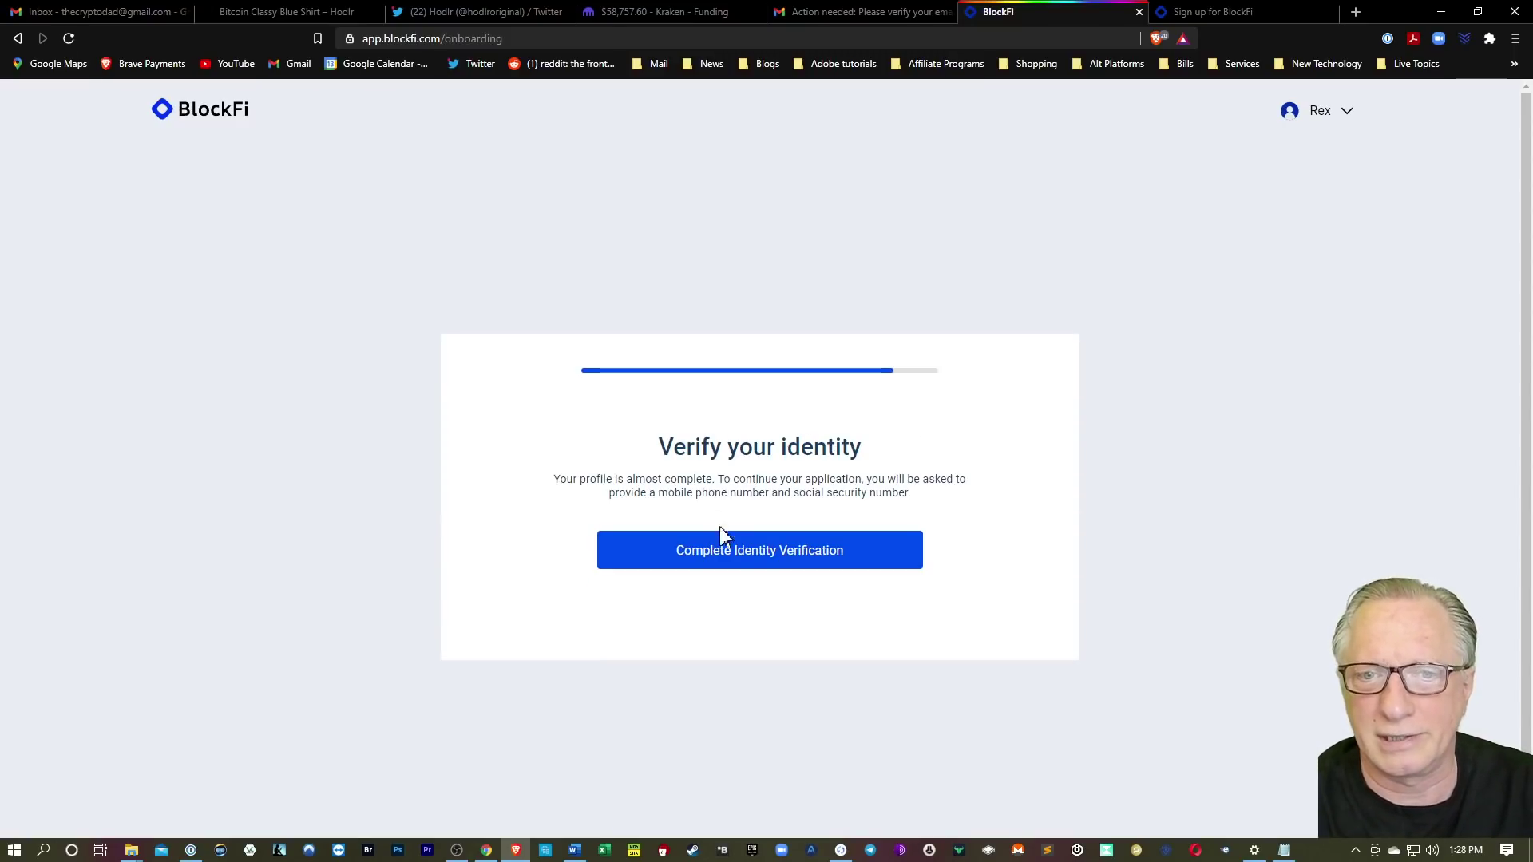
Verify identity with the phone confirmation code and finish on the $0.00 Account Summary.
{"action": "left_click", "coordinate": [751, 559]}
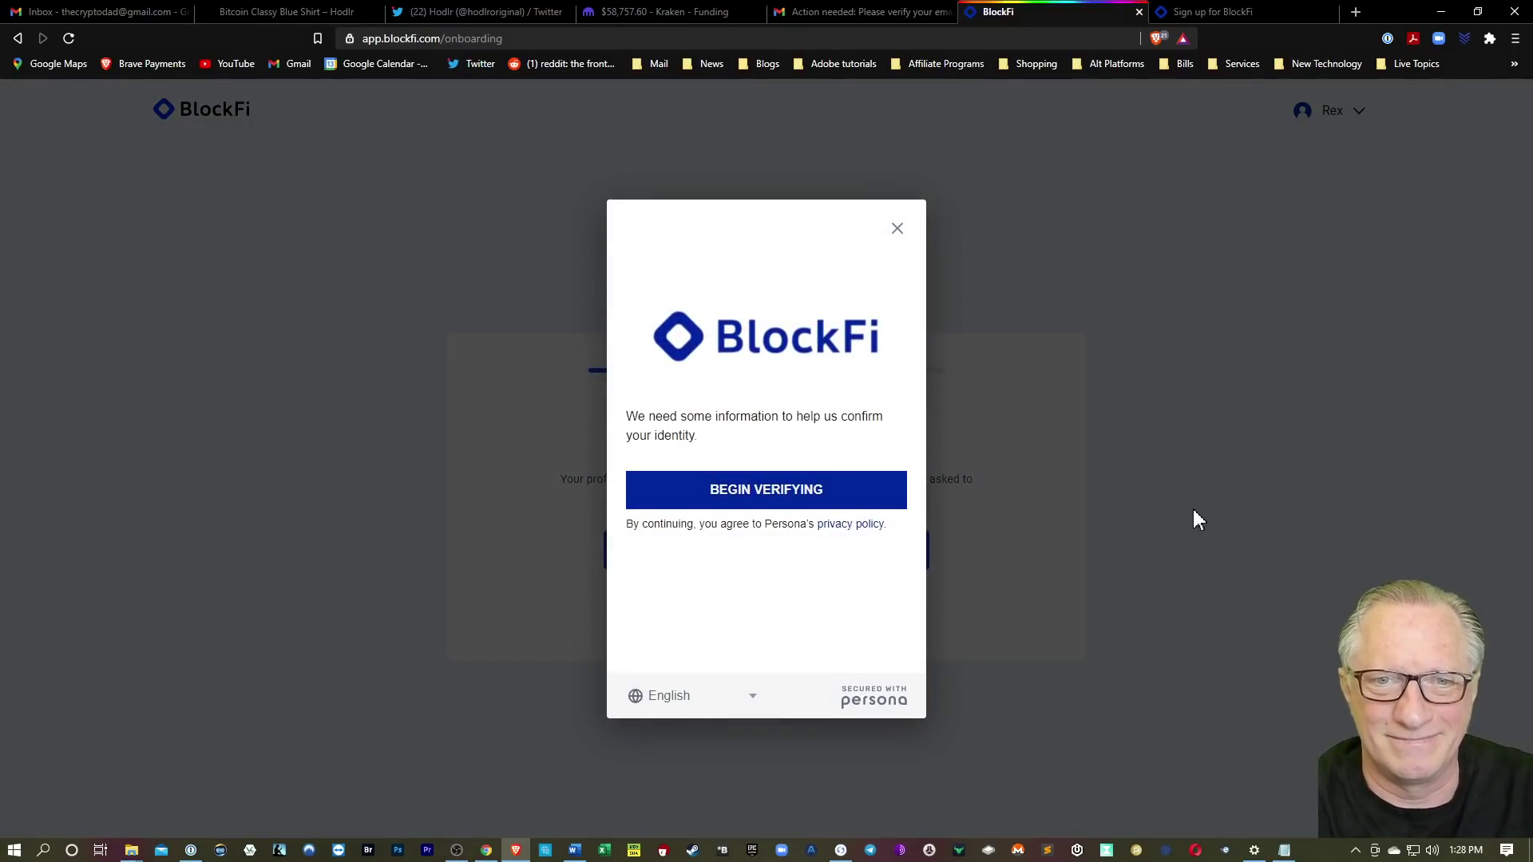
{"action": "left_click", "coordinate": [791, 492]}
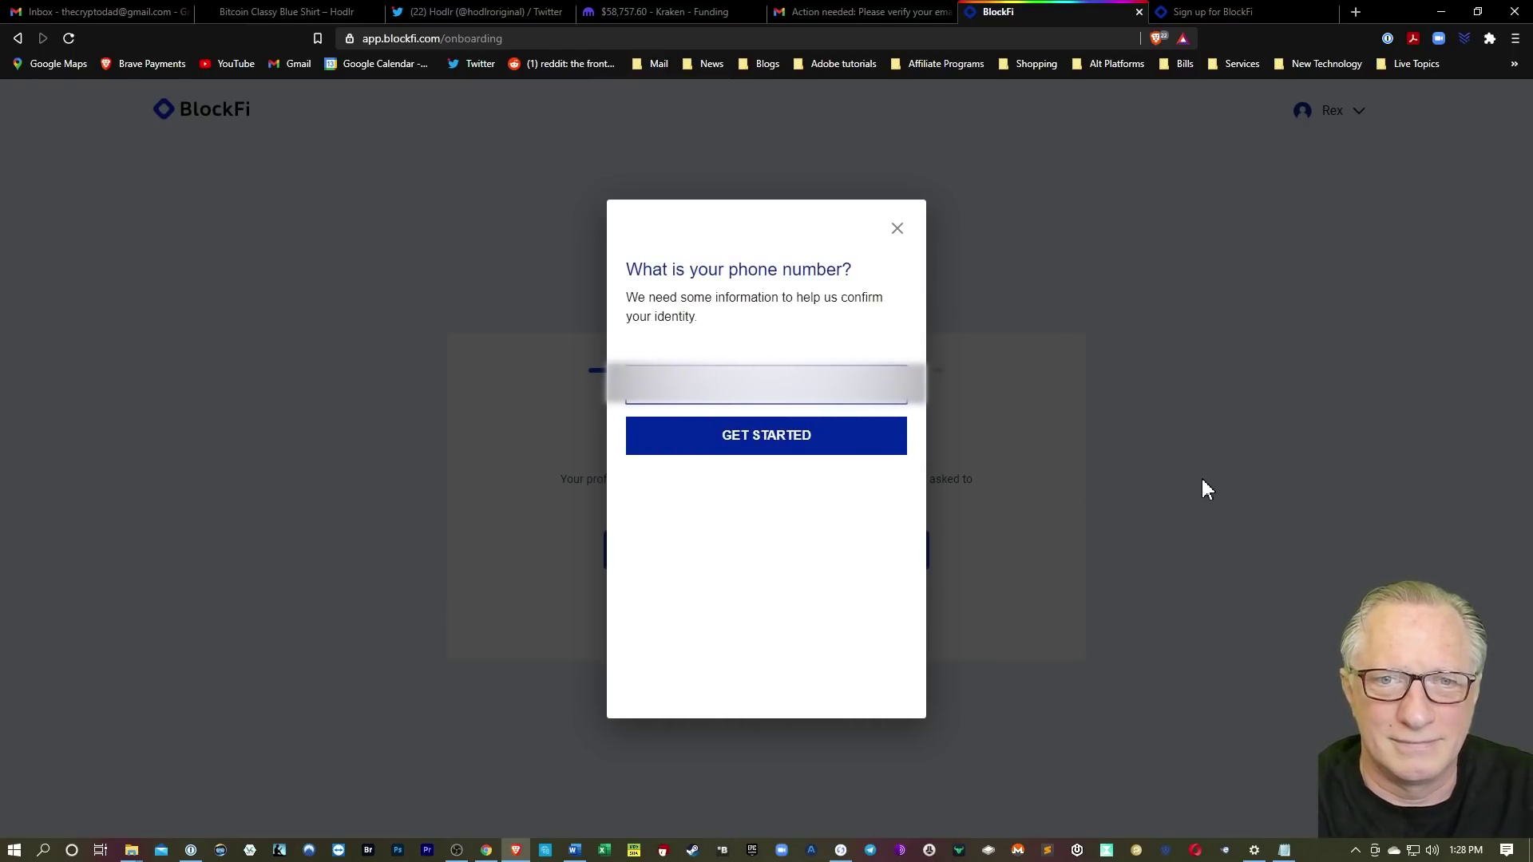
{"action": "left_click", "coordinate": [769, 445]}
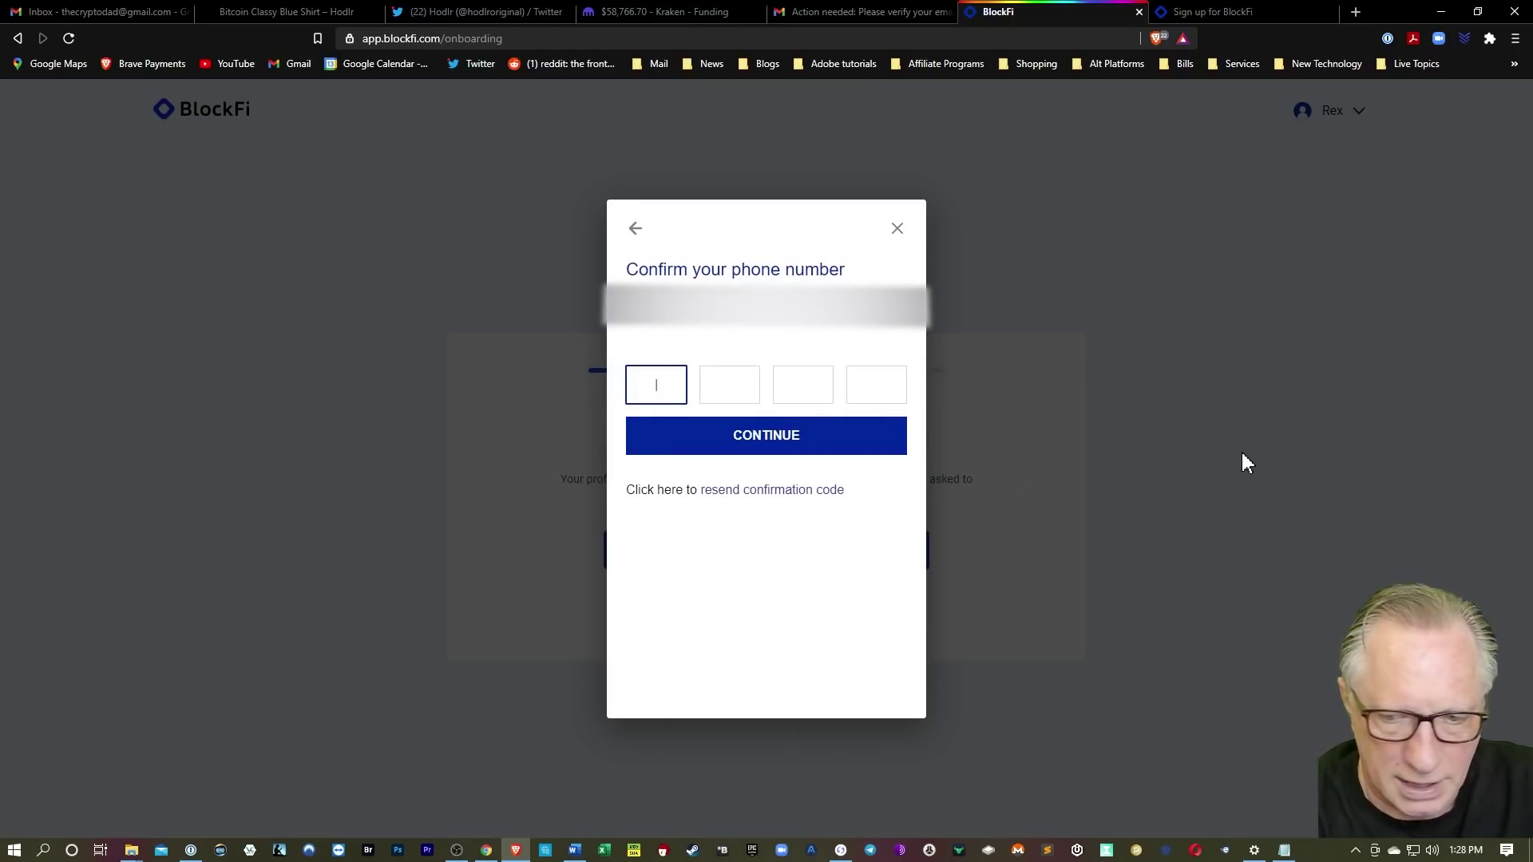
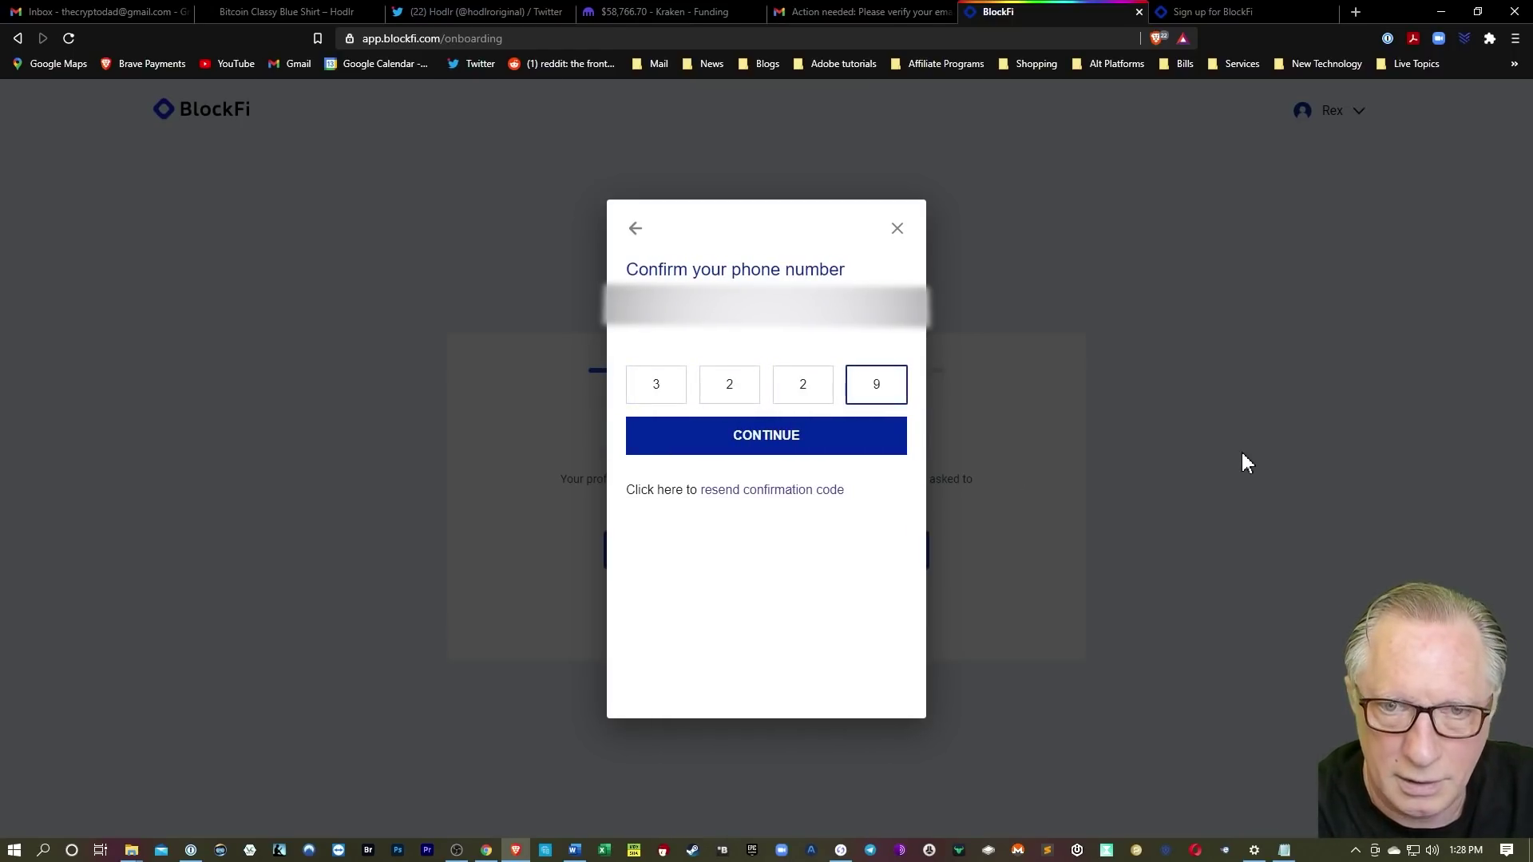
{"action": "left_click", "coordinate": [763, 437]}
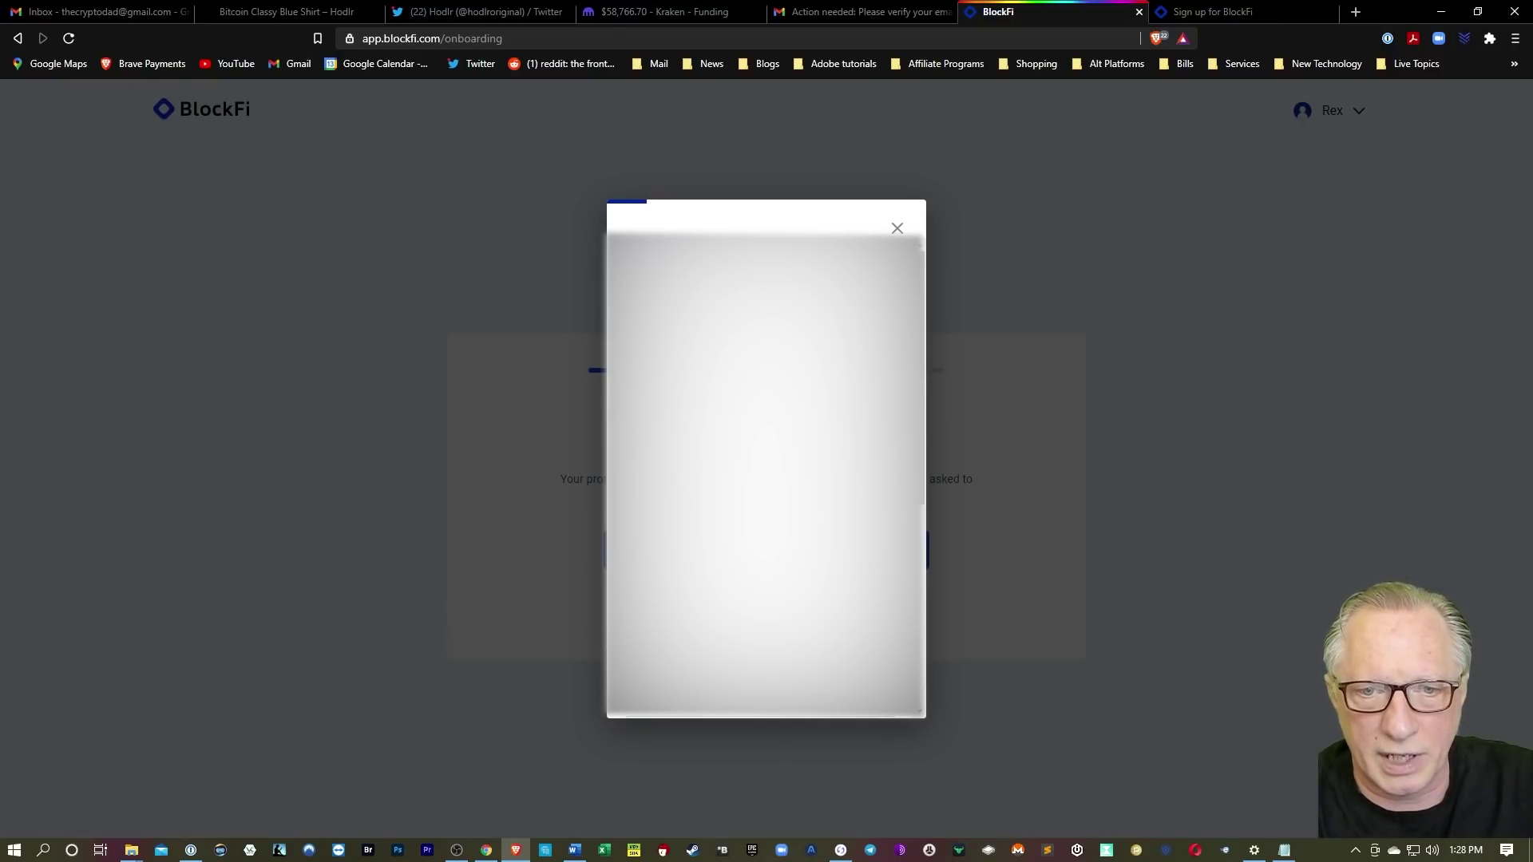
{"action": "left_click_drag", "start_coordinate": [924, 452], "coordinate": [922, 637]}
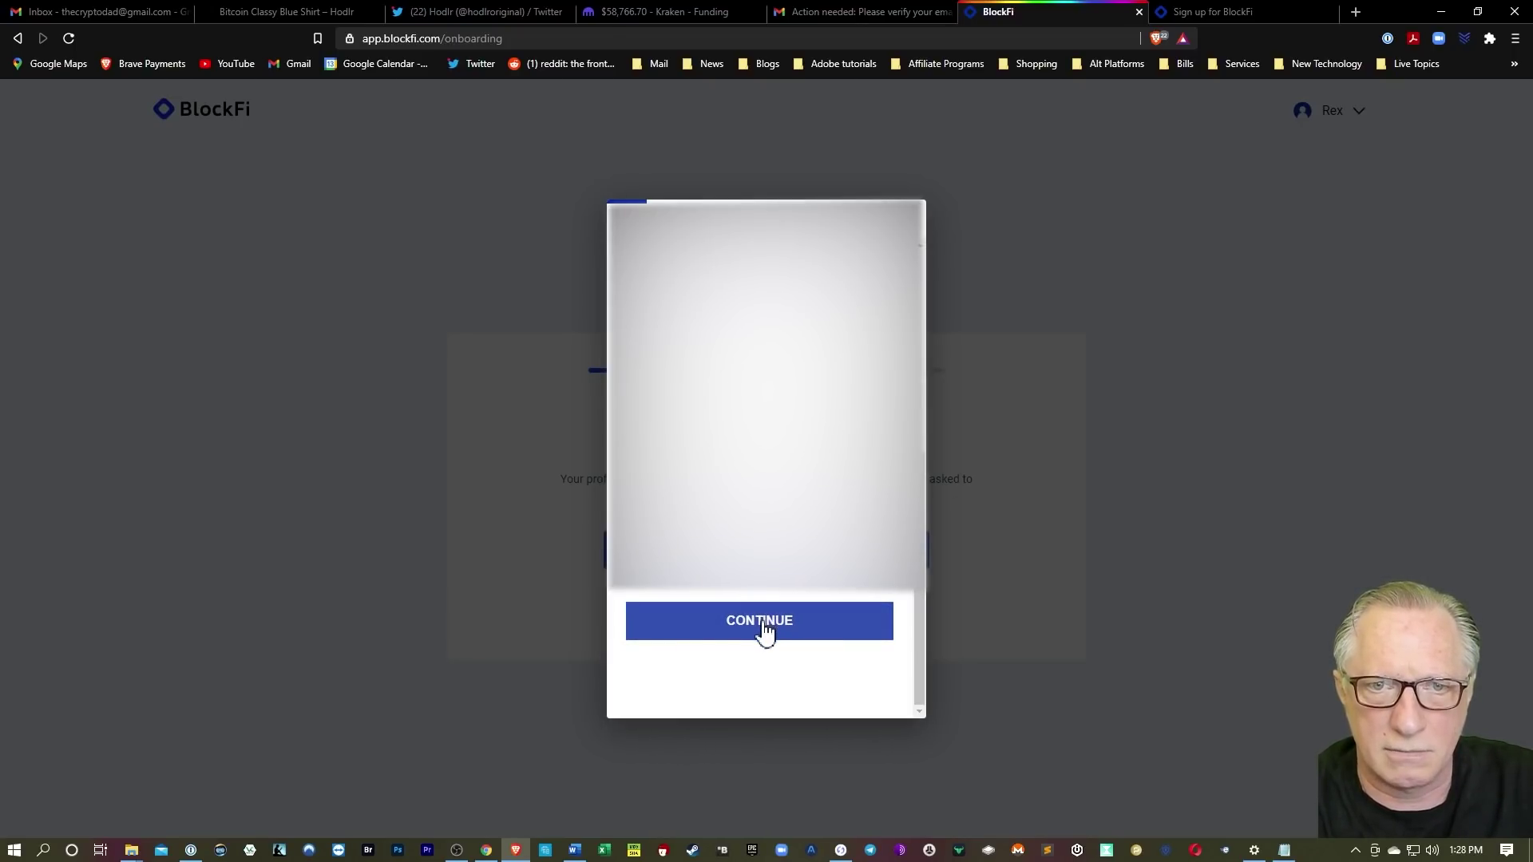
{"action": "left_click", "coordinate": [763, 629]}
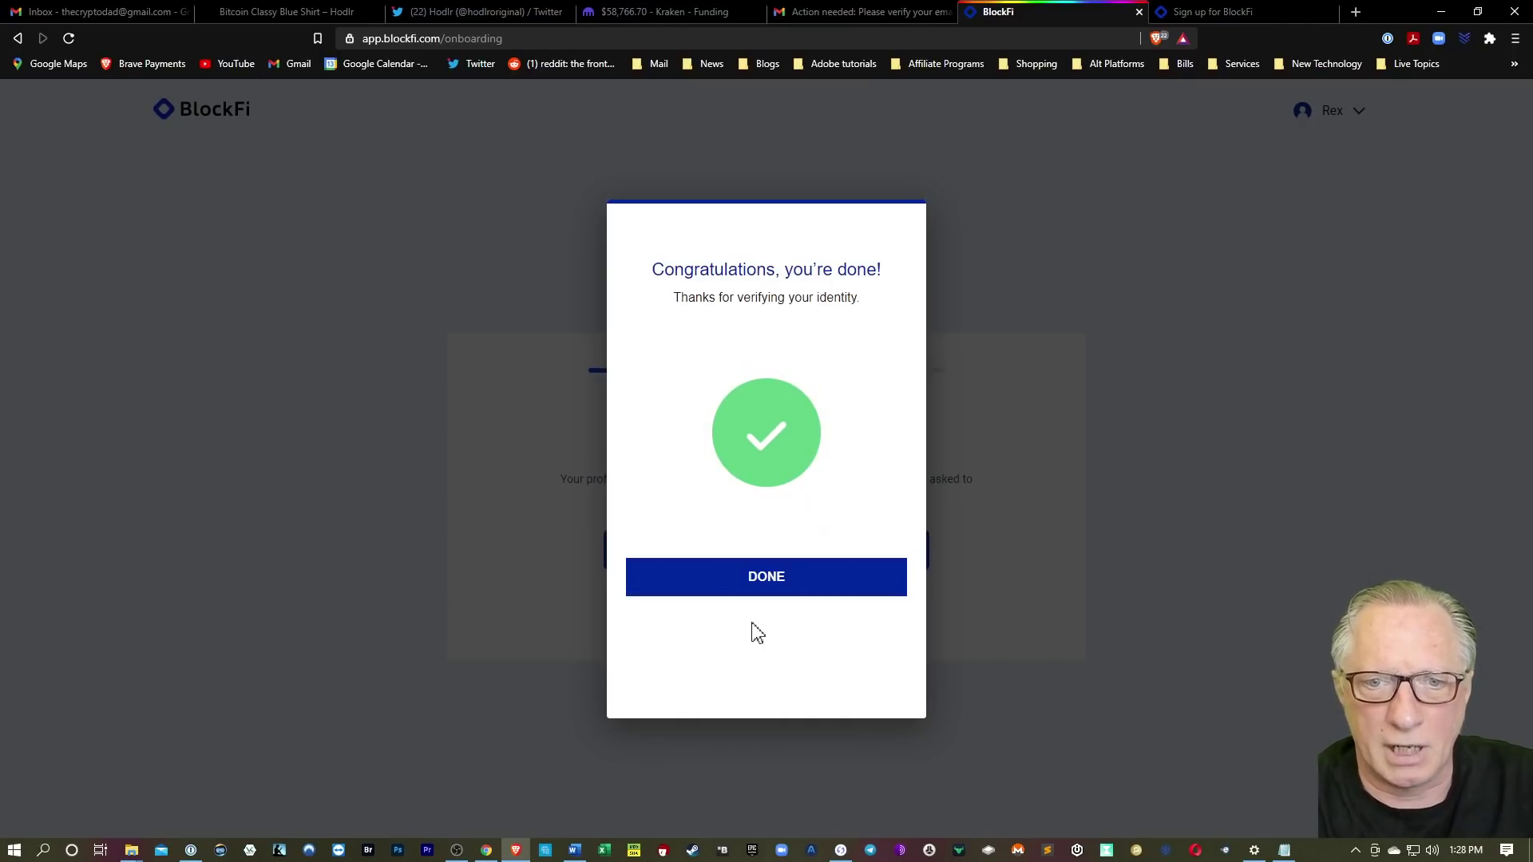
{"action": "left_click", "coordinate": [777, 575]}
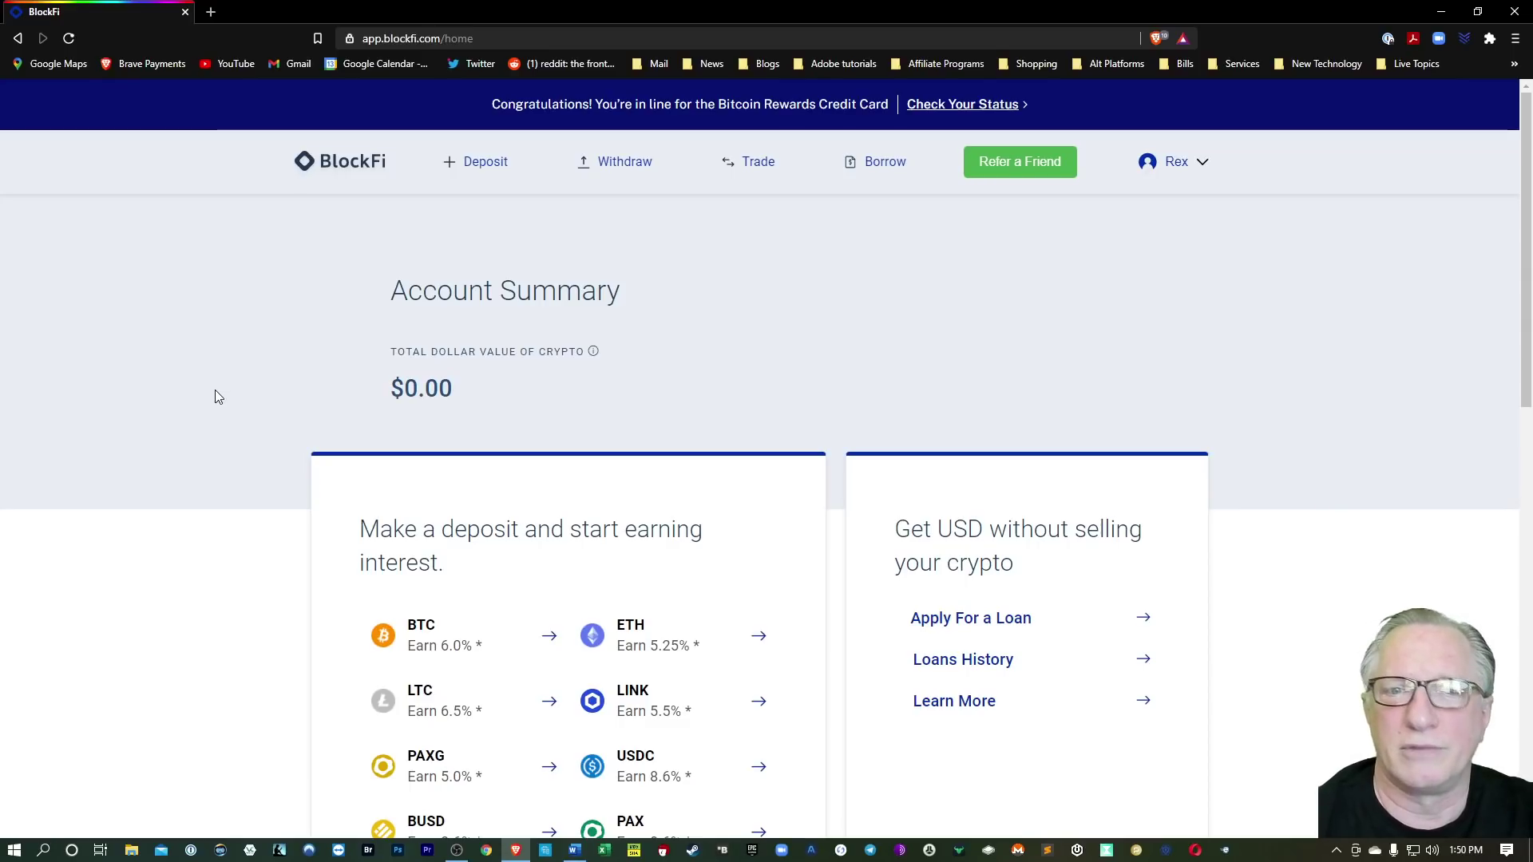
Scroll down to the interest-earning coin list and the Deposit Crypto or USD button.
{"action": "scroll", "coordinate": [246, 375], "scroll_direction": "down", "scroll_amount": 5}
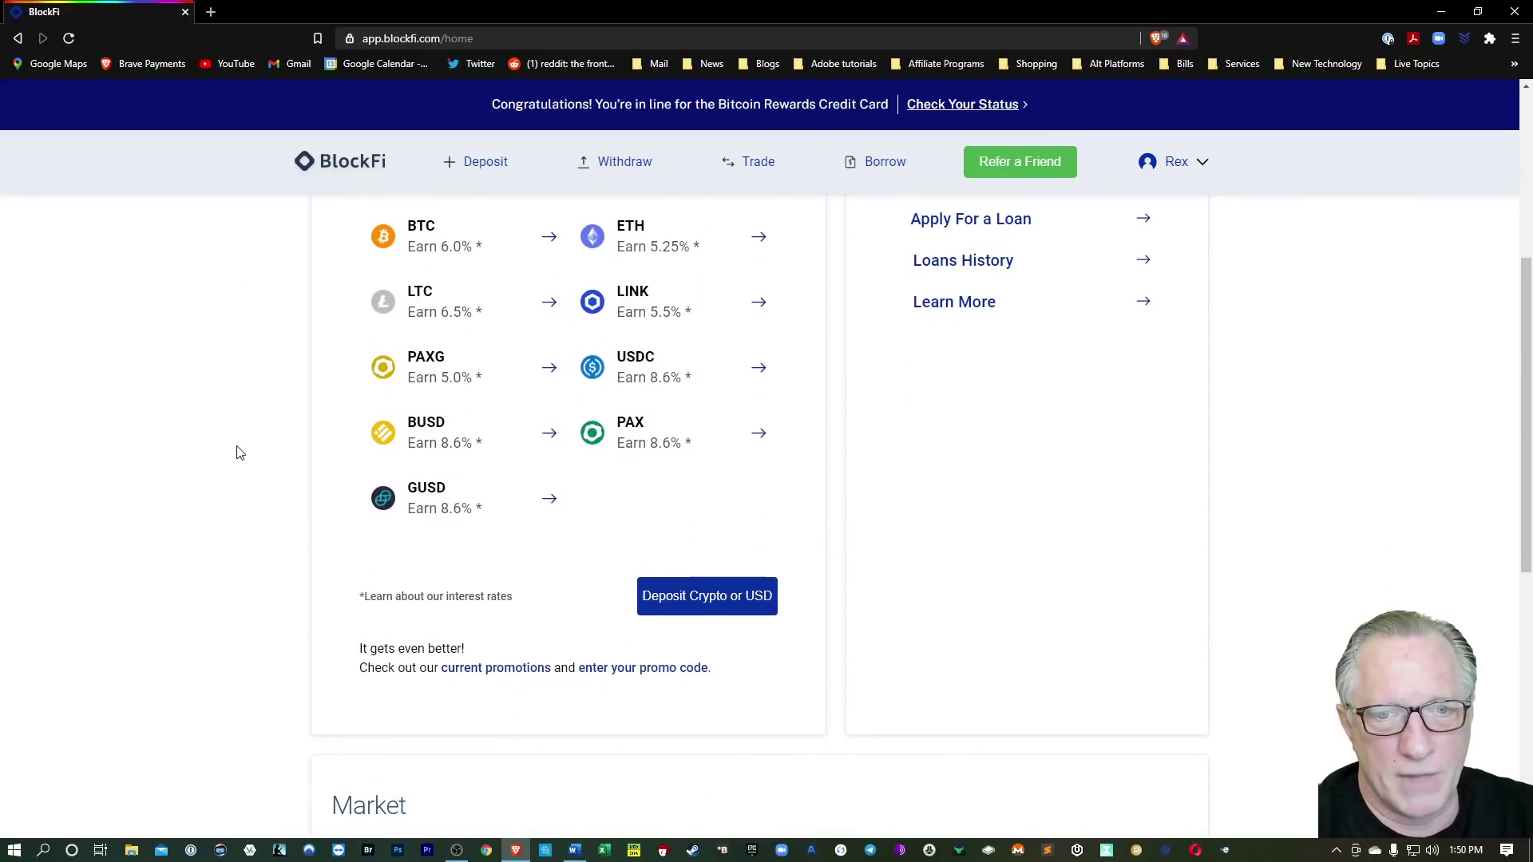
Start a Bitcoin (BTC) deposit and copy BlockFi's Bitcoin wallet address.
{"action": "left_click", "coordinate": [694, 605]}
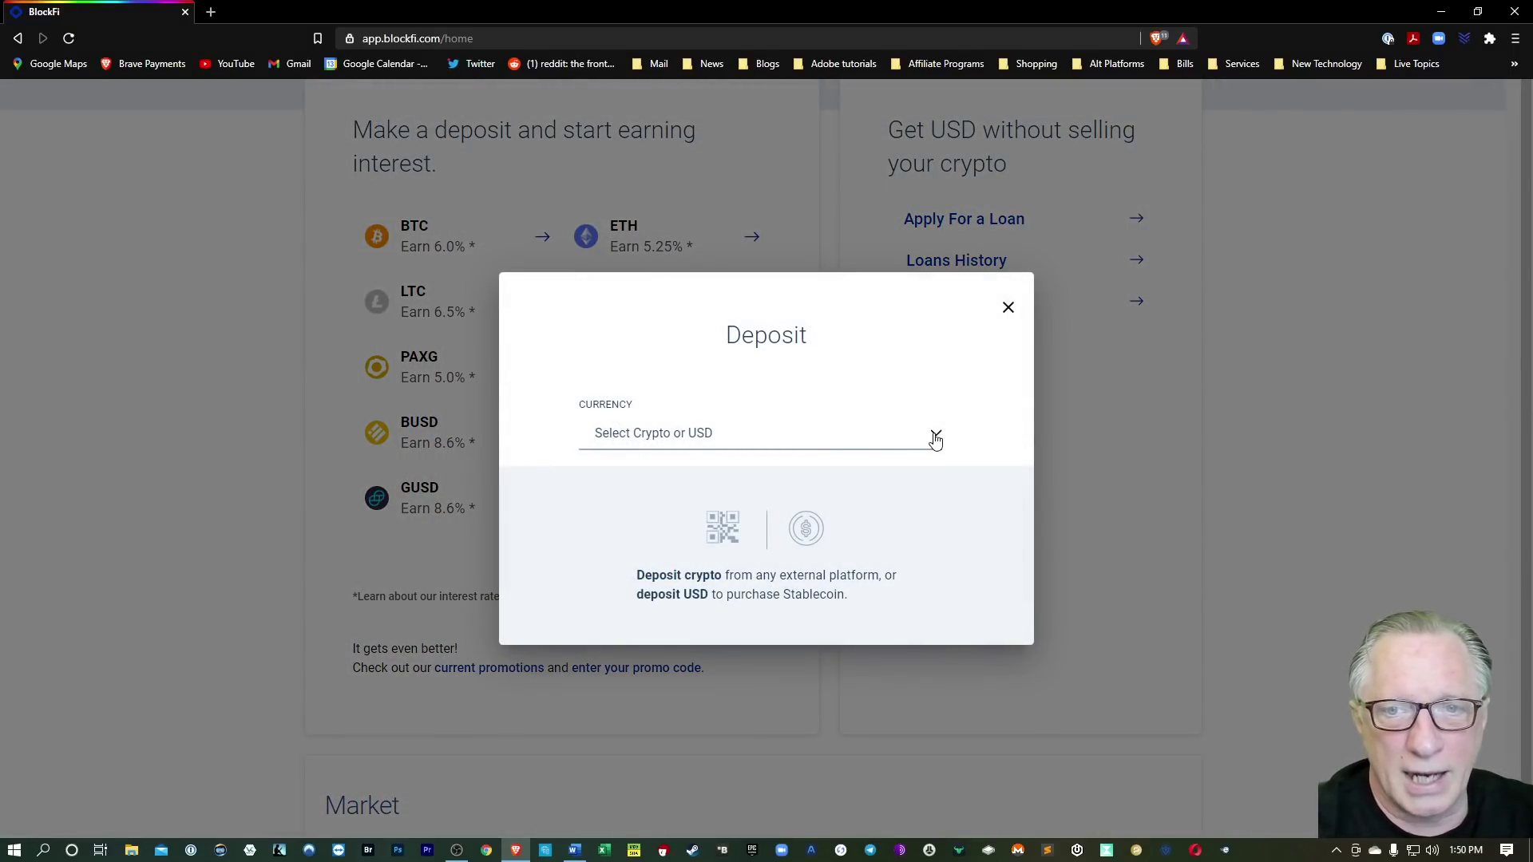
{"action": "left_click", "coordinate": [932, 435]}
{"action": "left_click", "coordinate": [727, 525]}
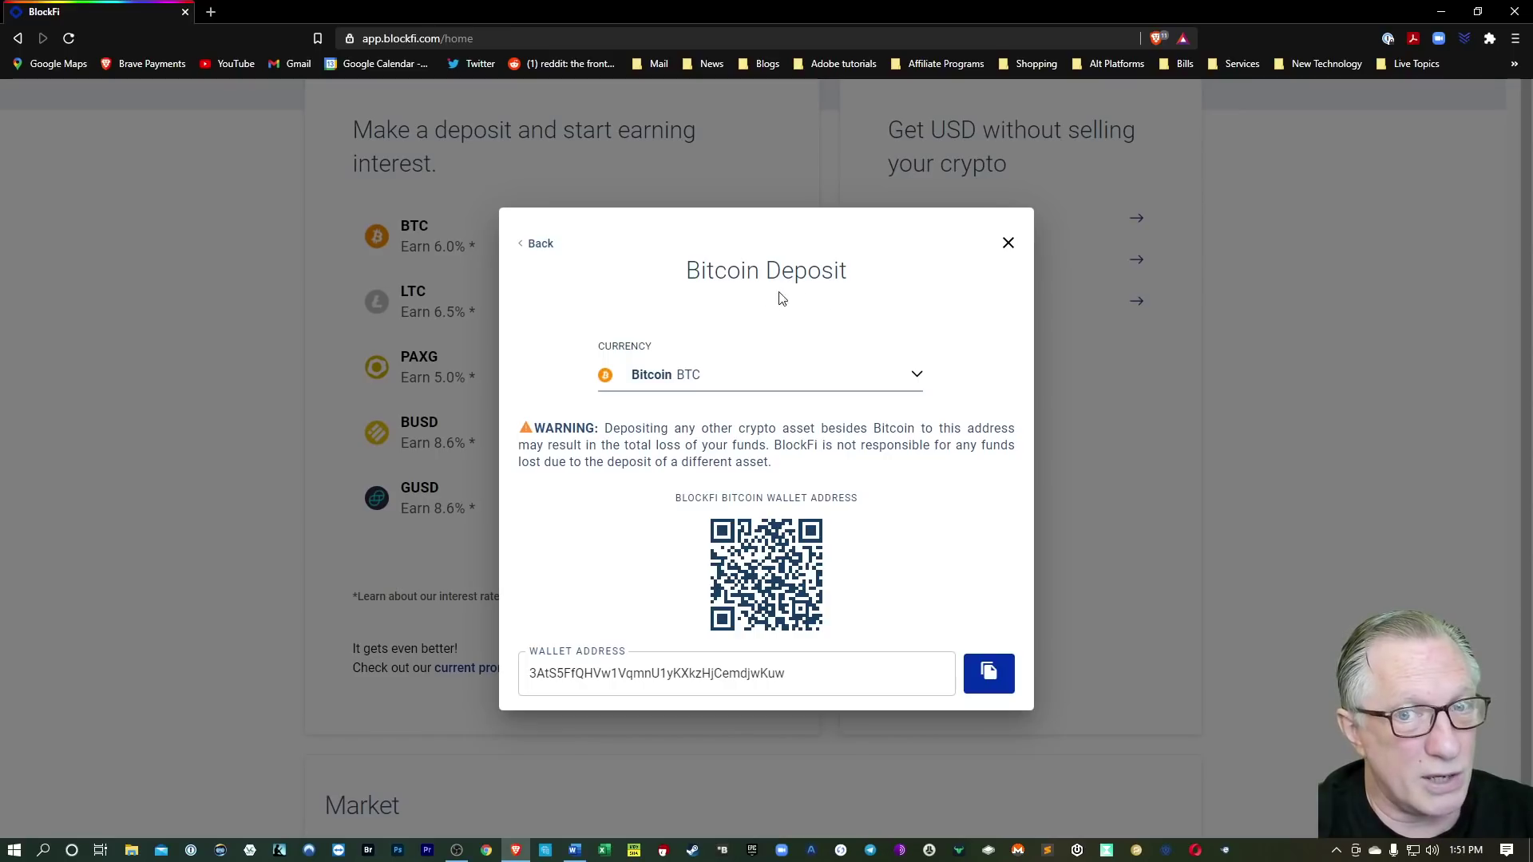
{"action": "left_click", "coordinate": [916, 377]}
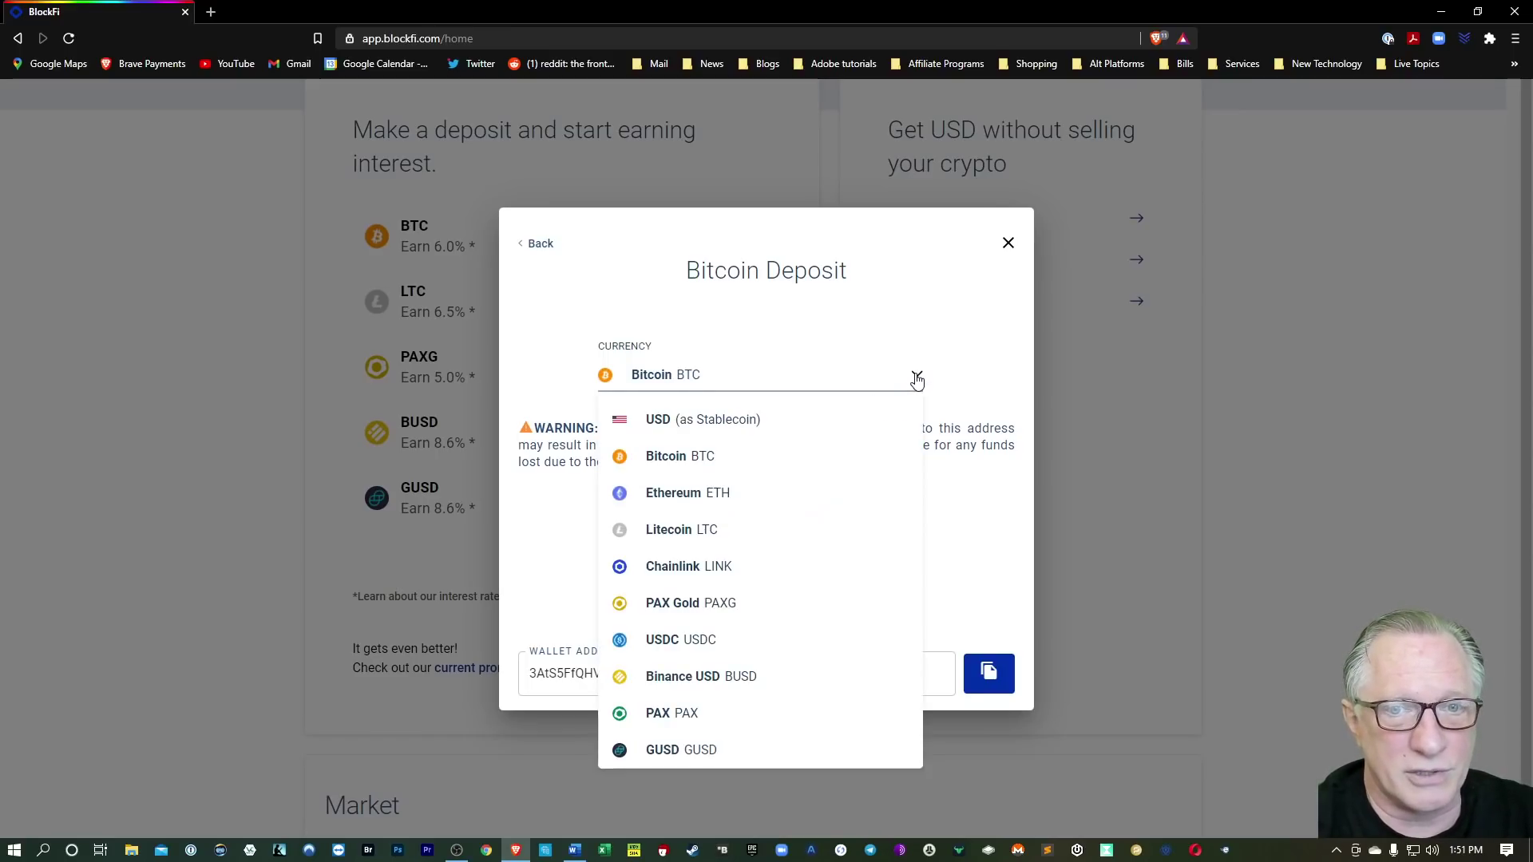
{"action": "left_click", "coordinate": [696, 465]}
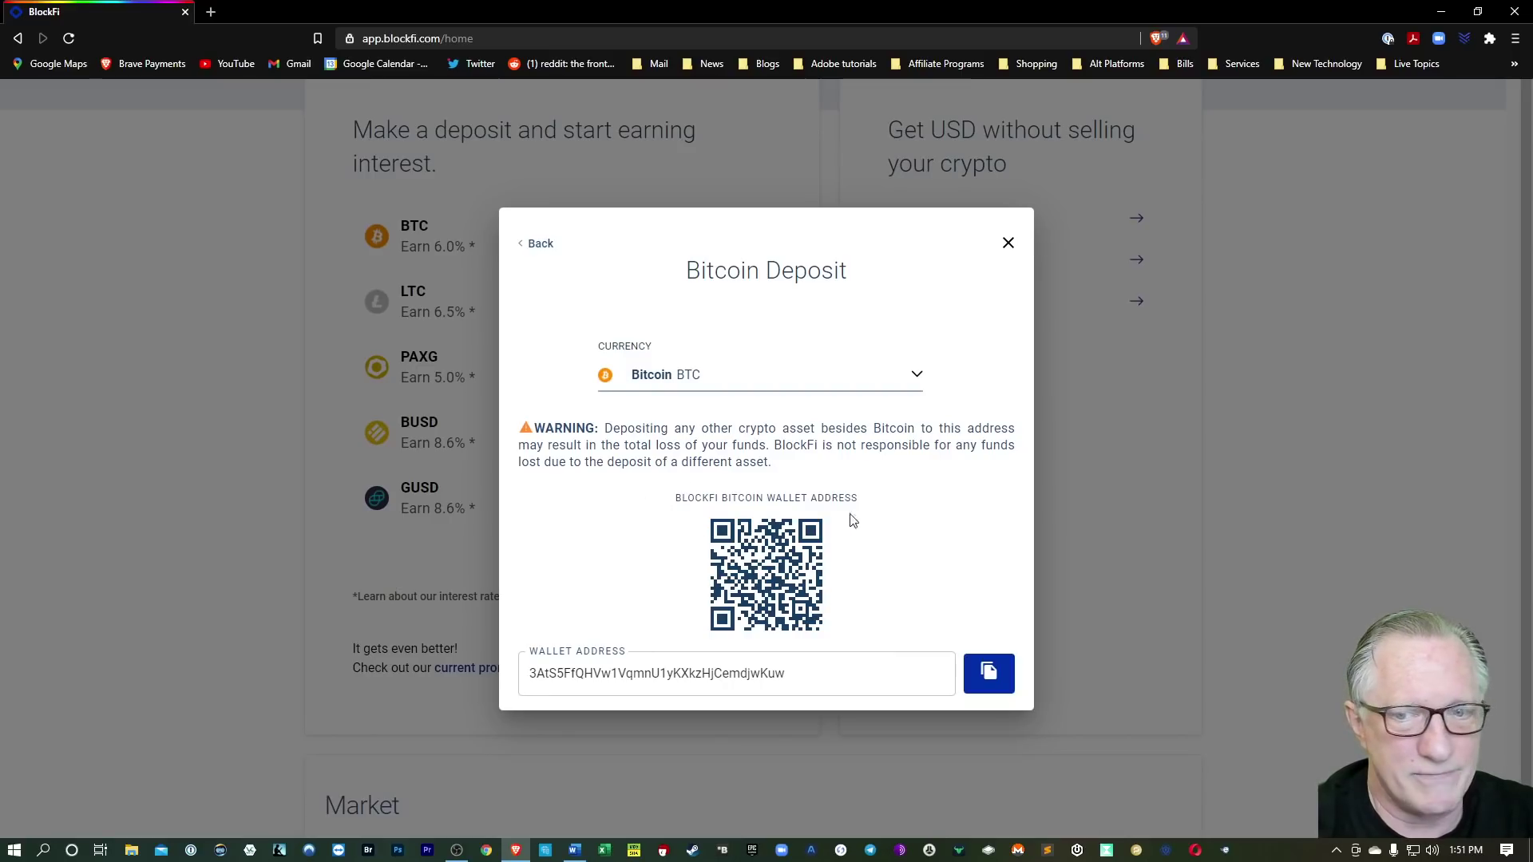
{"action": "left_click", "coordinate": [989, 673]}
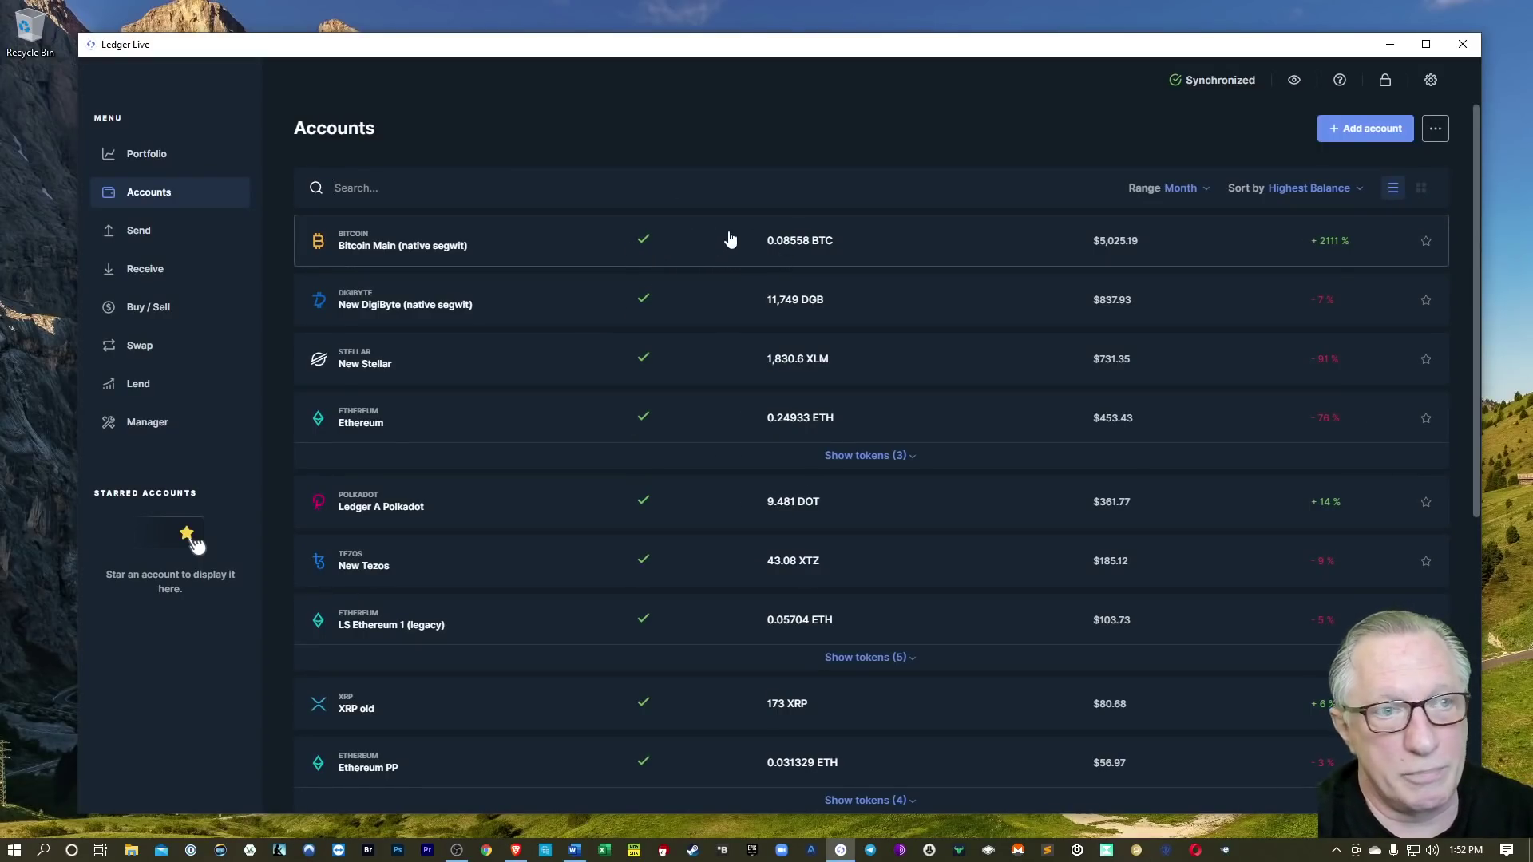
Open the Bitcoin Main (native segwit) account holding 0.08558206 BTC.
{"action": "left_click", "coordinate": [548, 252]}
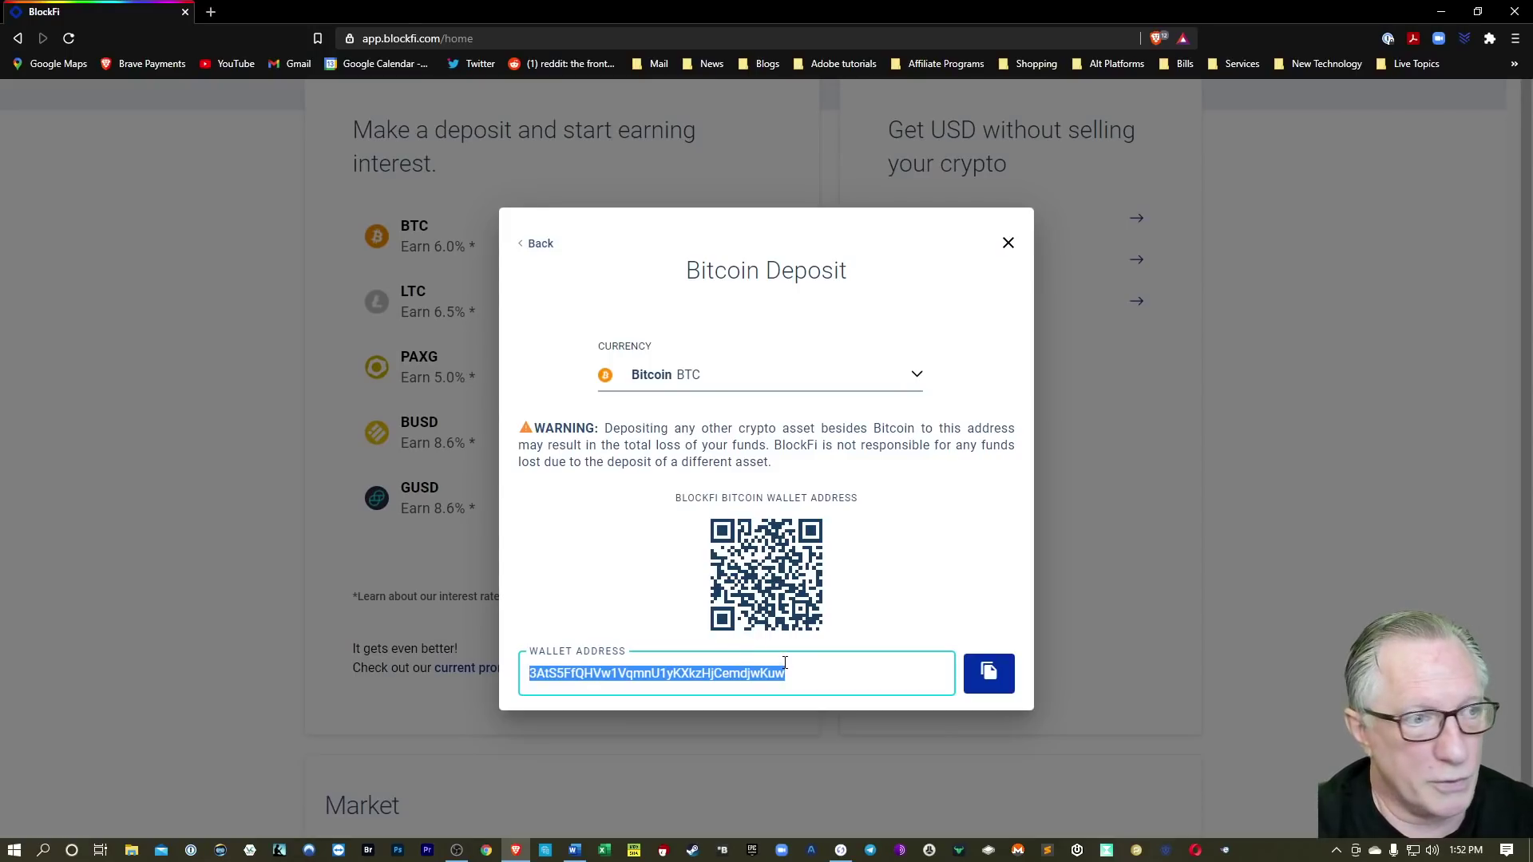
Copy BlockFi's Bitcoin deposit address again and return to Ledger Live's Bitcoin Main account.
{"action": "left_click", "coordinate": [989, 675]}
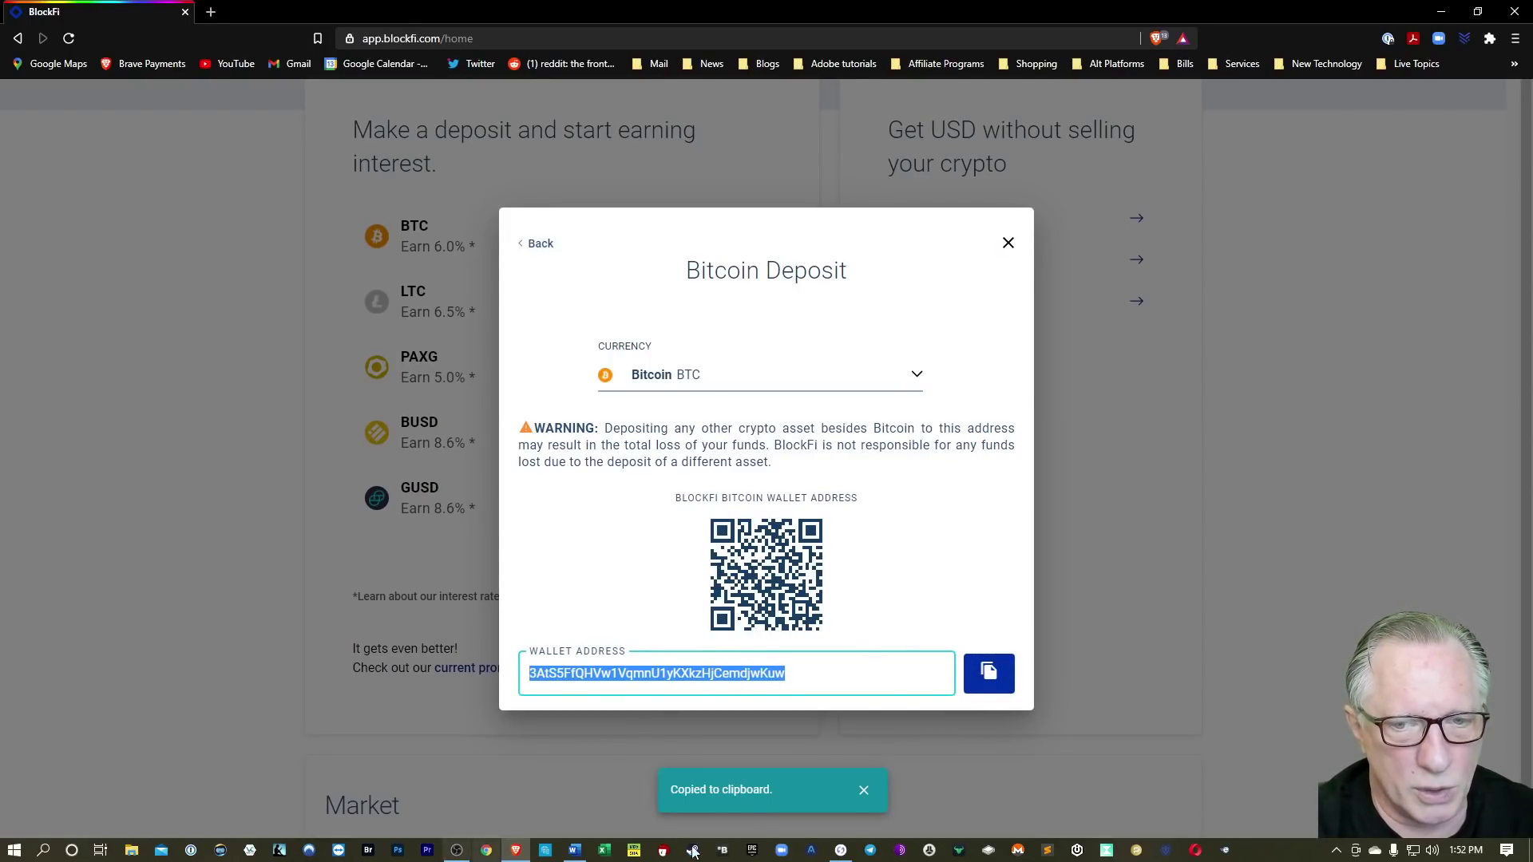
{"action": "left_click", "coordinate": [840, 853]}
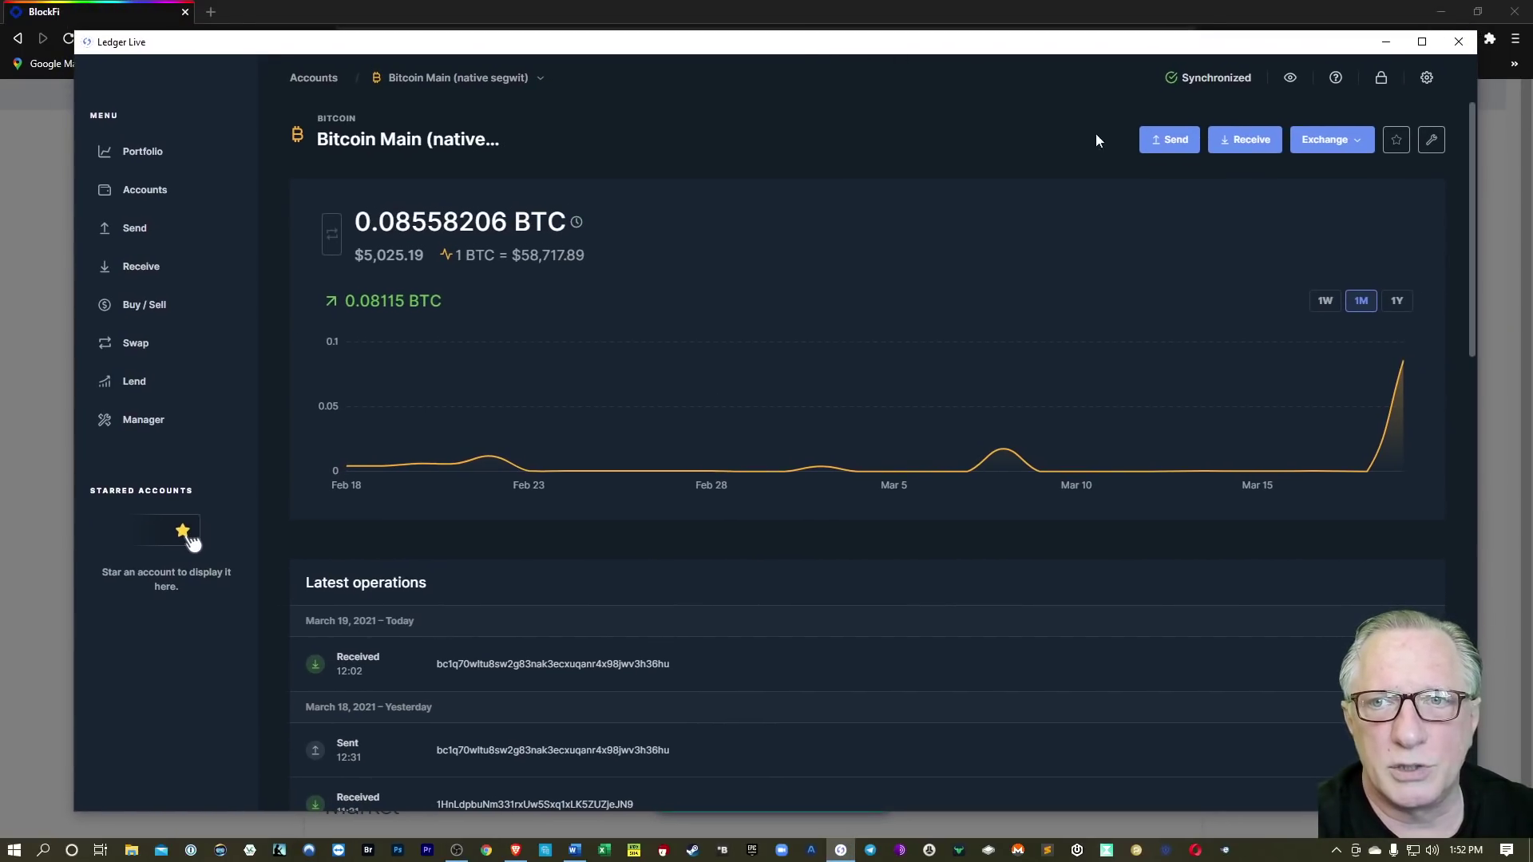
Start a Send from Bitcoin Main with the pasted BlockFi address as recipient.
{"action": "left_click", "coordinate": [1157, 146]}
{"action": "right_click", "coordinate": [636, 527]}
{"action": "left_click", "coordinate": [656, 573]}
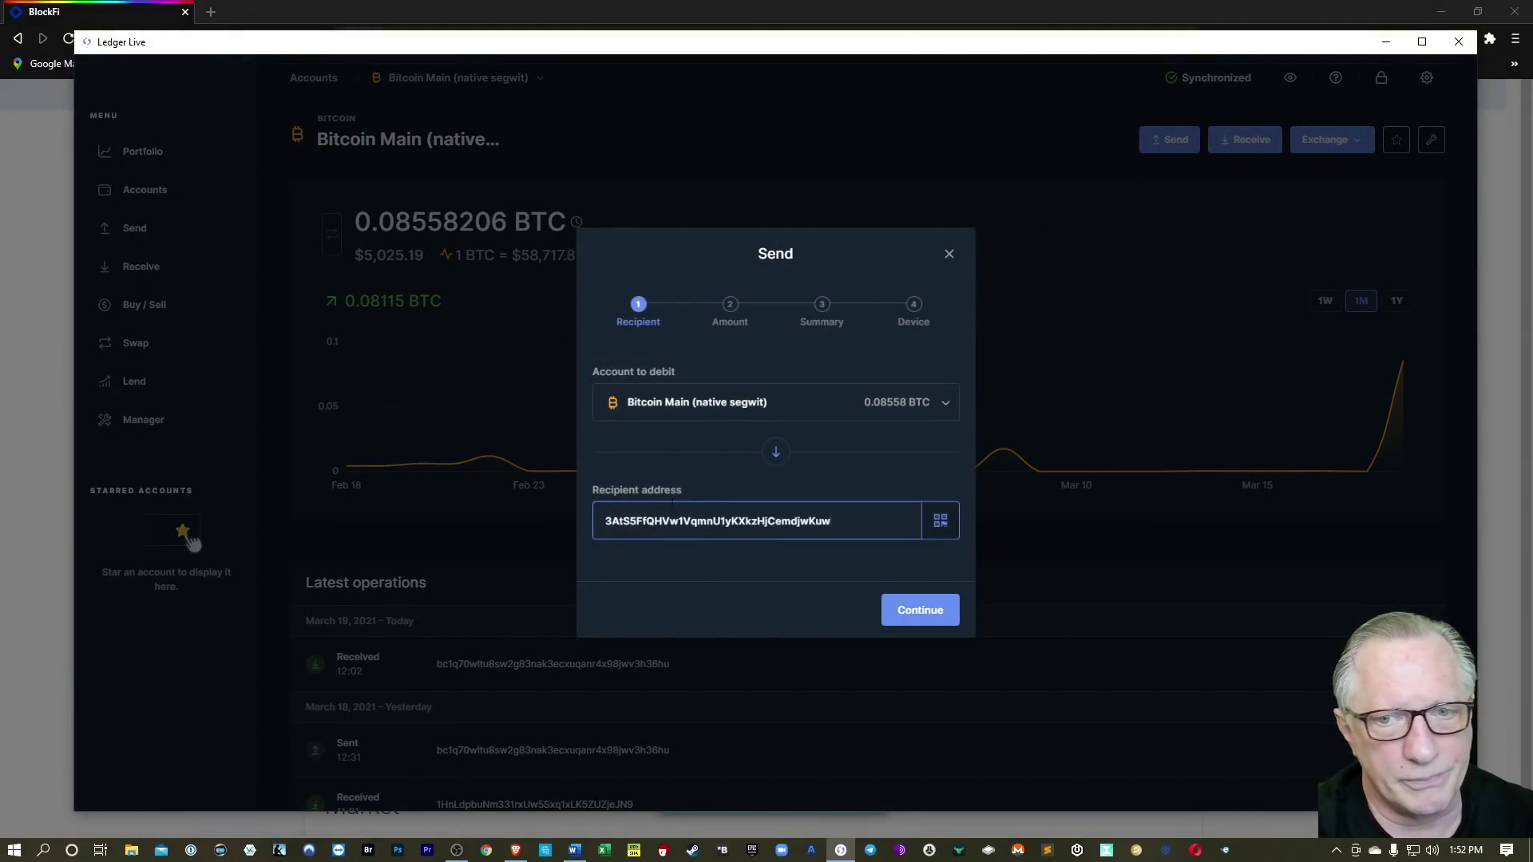
{"action": "left_click", "coordinate": [909, 617]}
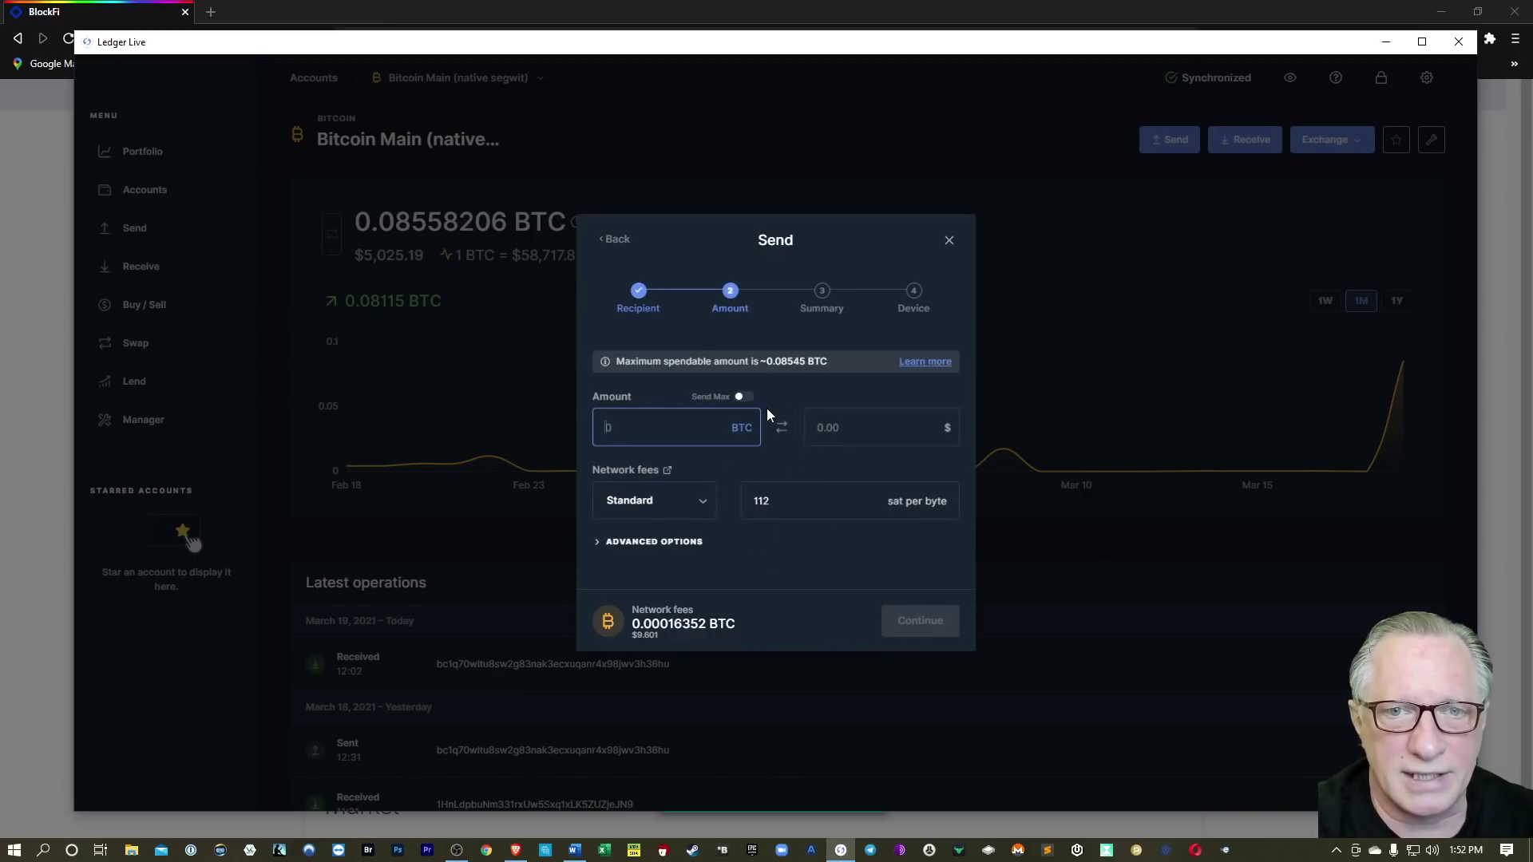
Set the send amount to the maximum 0.08545662 BTC (about $5,017.83) after trying $5000.
{"action": "left_click", "coordinate": [743, 398]}
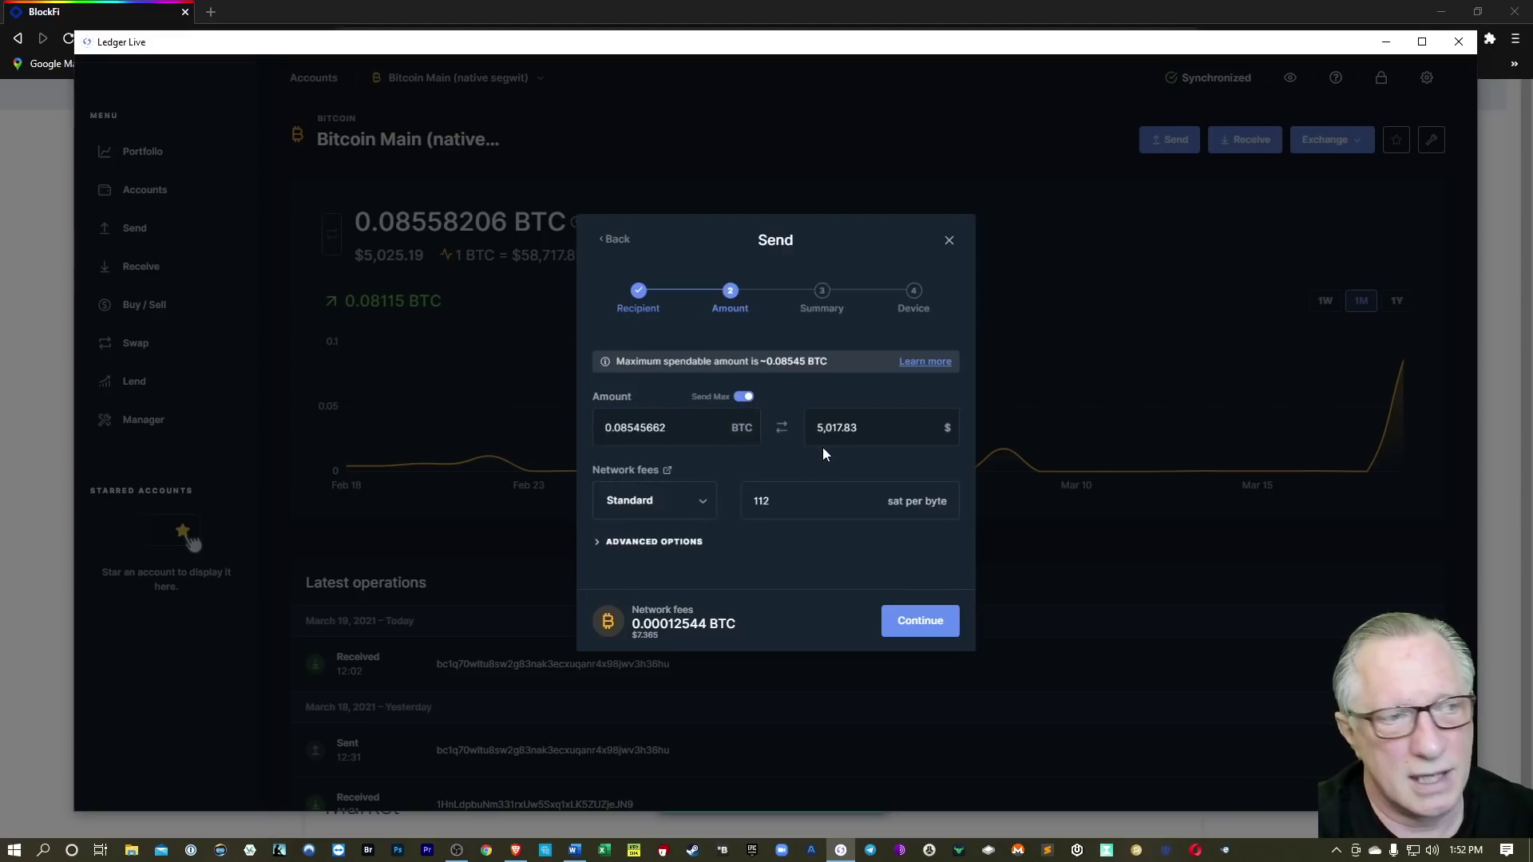
{"action": "left_click", "coordinate": [744, 399]}
{"action": "left_click", "coordinate": [868, 423]}
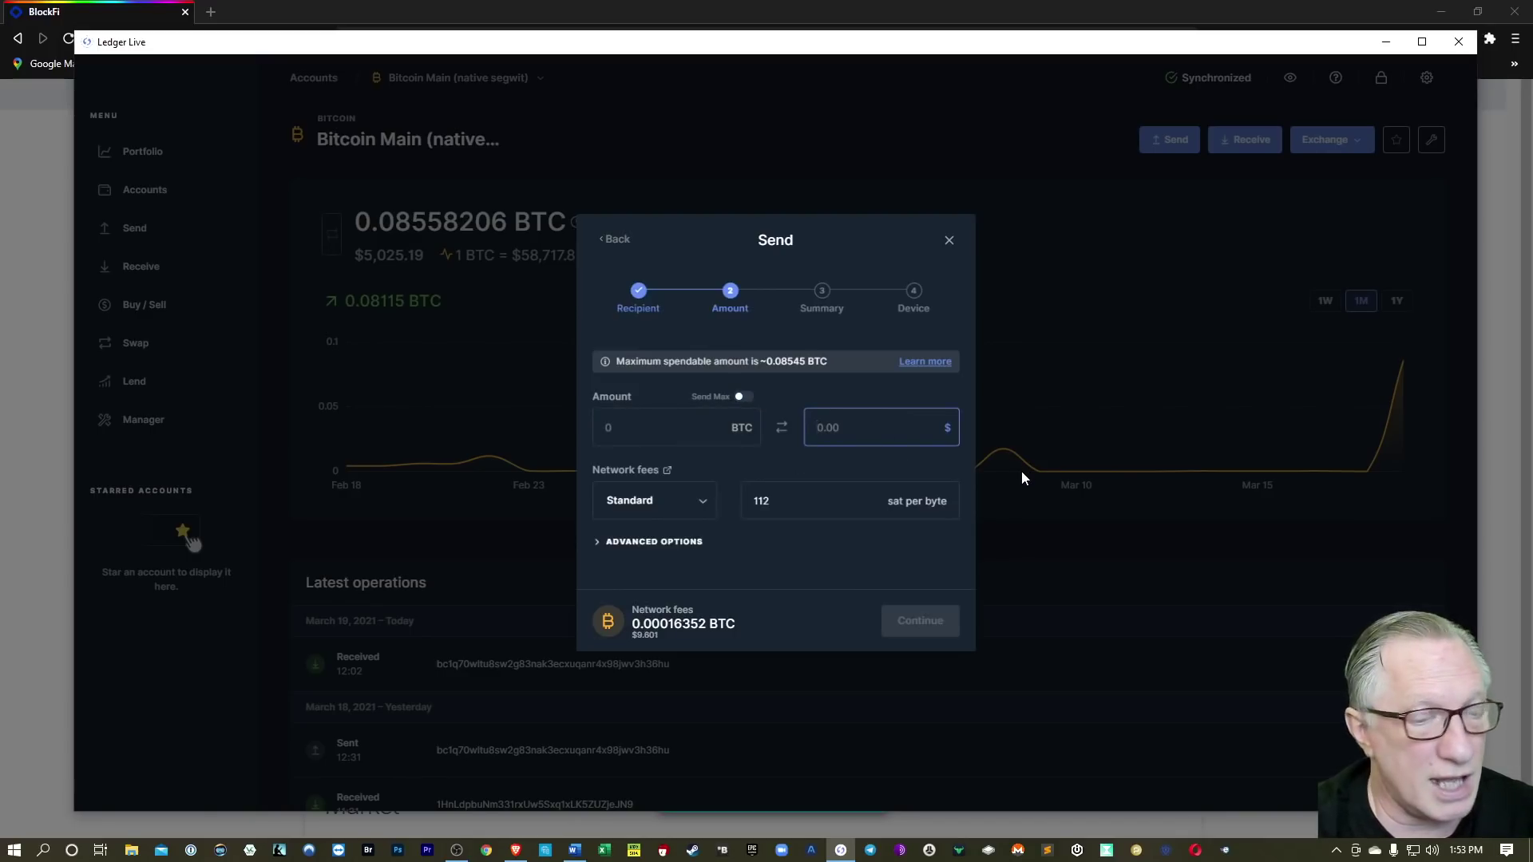
{"action": "type", "text": "5000"}
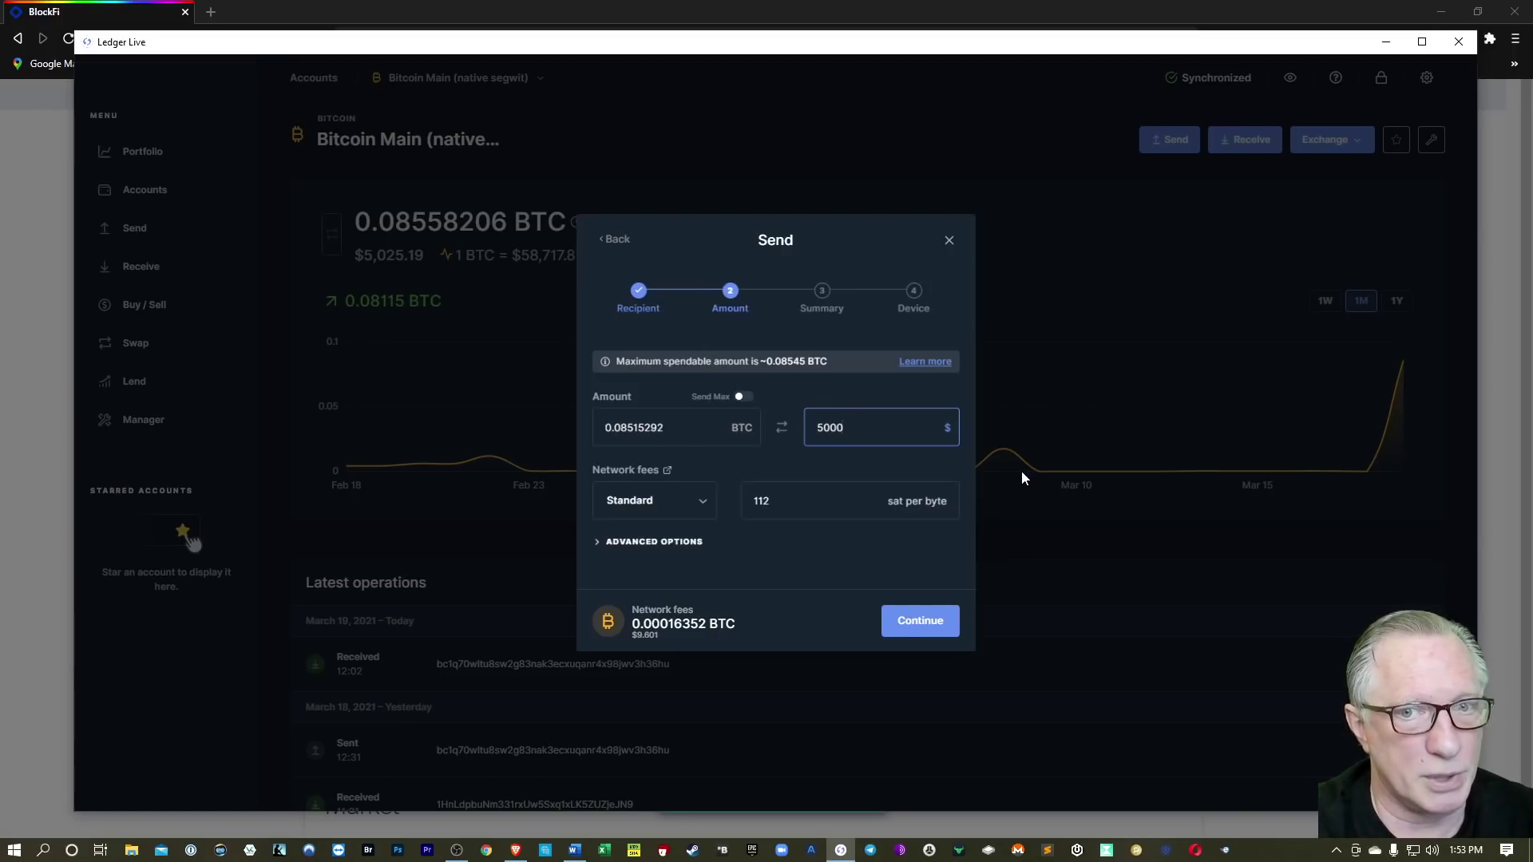
{"action": "left_click", "coordinate": [742, 397]}
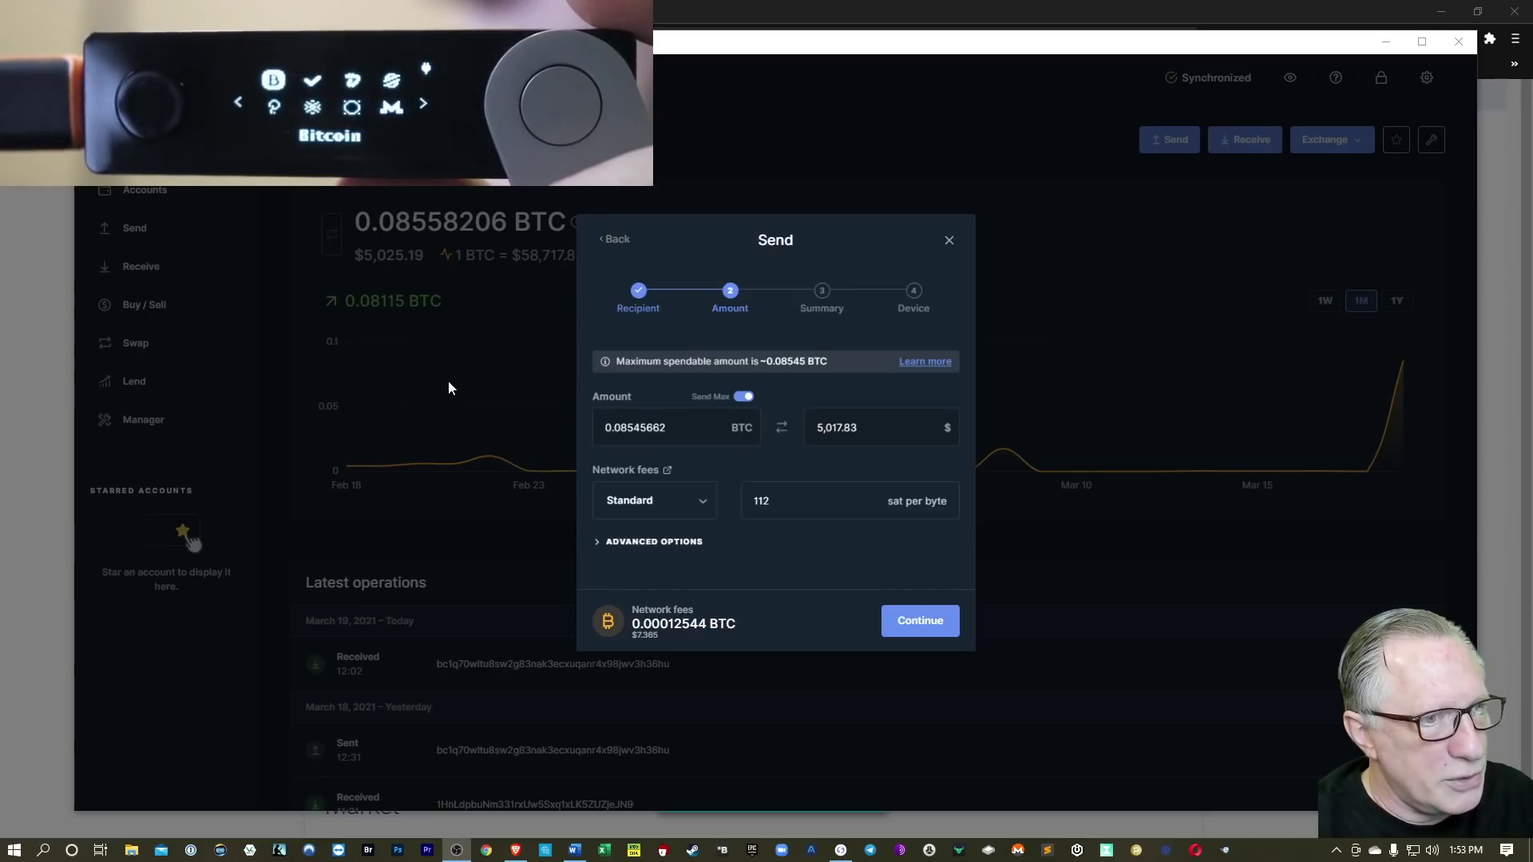
Accept the amount and summary, then sign the 0.08545662 BTC send on the Ledger device.
{"action": "left_click", "coordinate": [916, 623]}
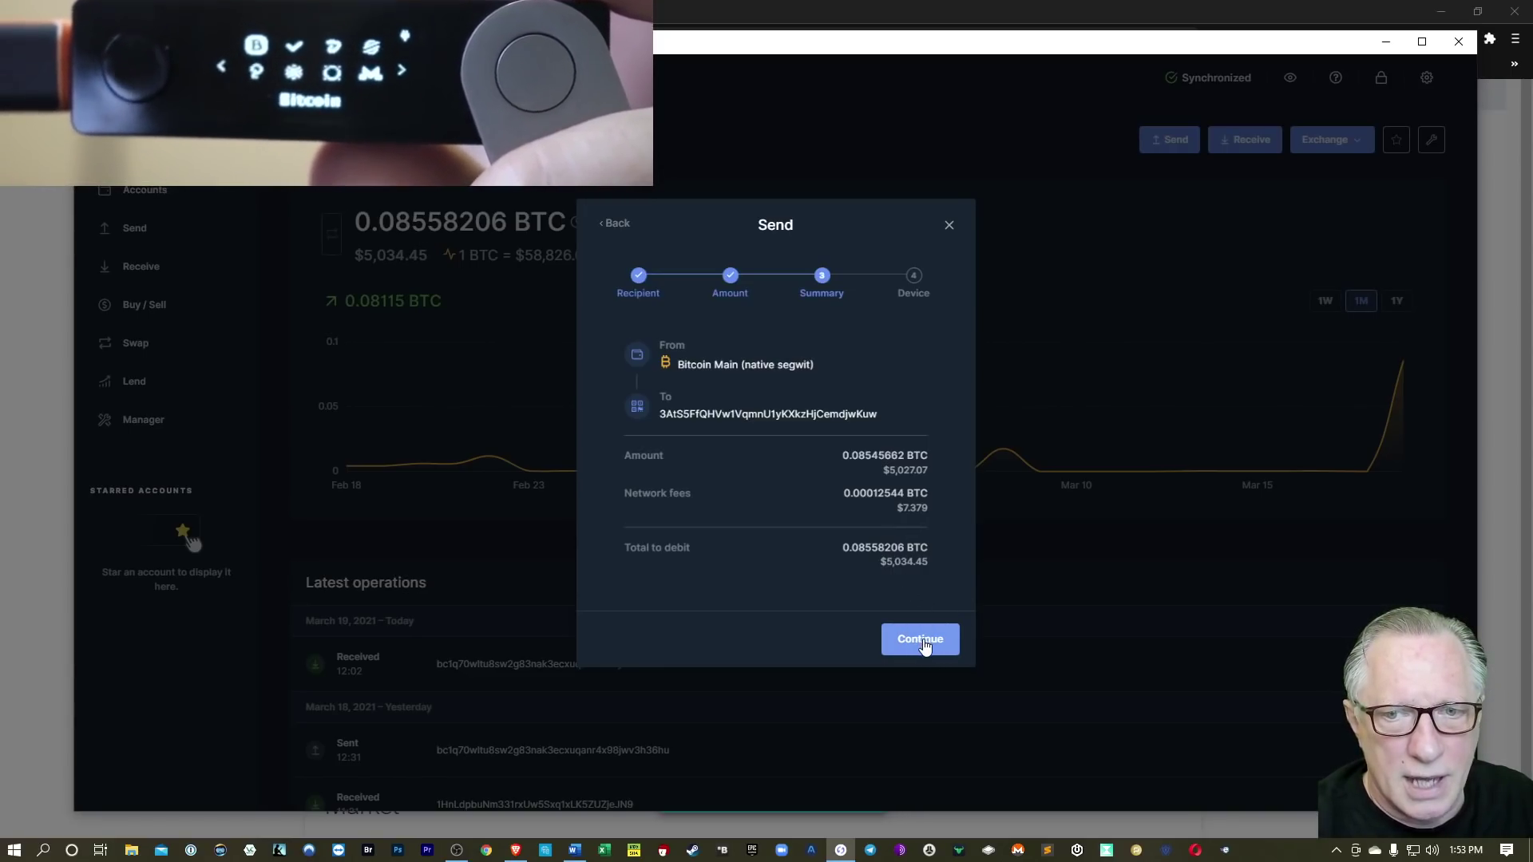
{"action": "left_click", "coordinate": [922, 648]}
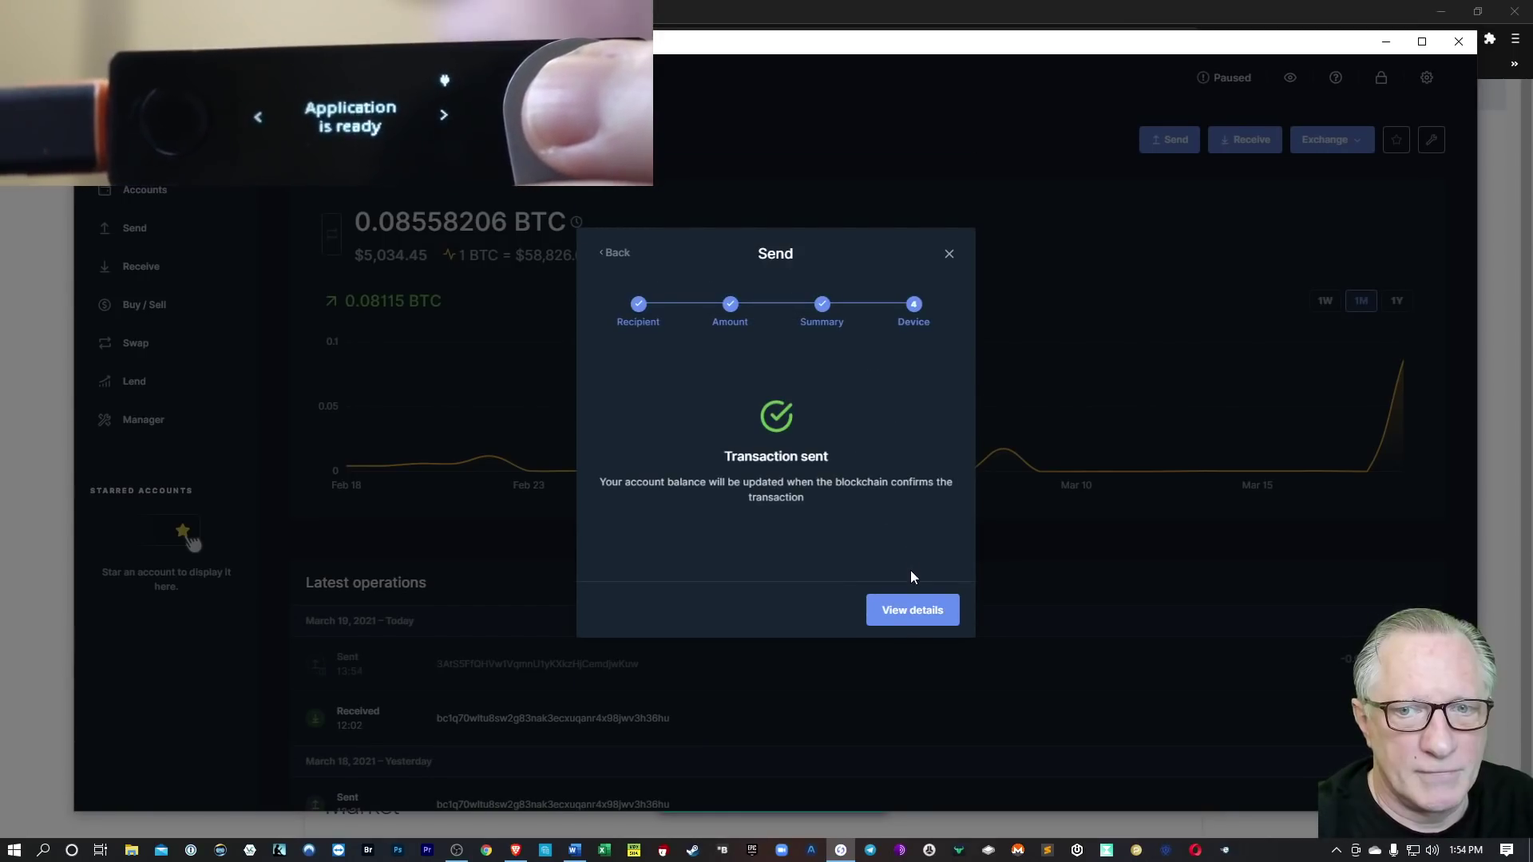
Inspect the sent BTC transaction's details and block-explorer entry, then return to BlockFi.
{"action": "left_click", "coordinate": [913, 619]}
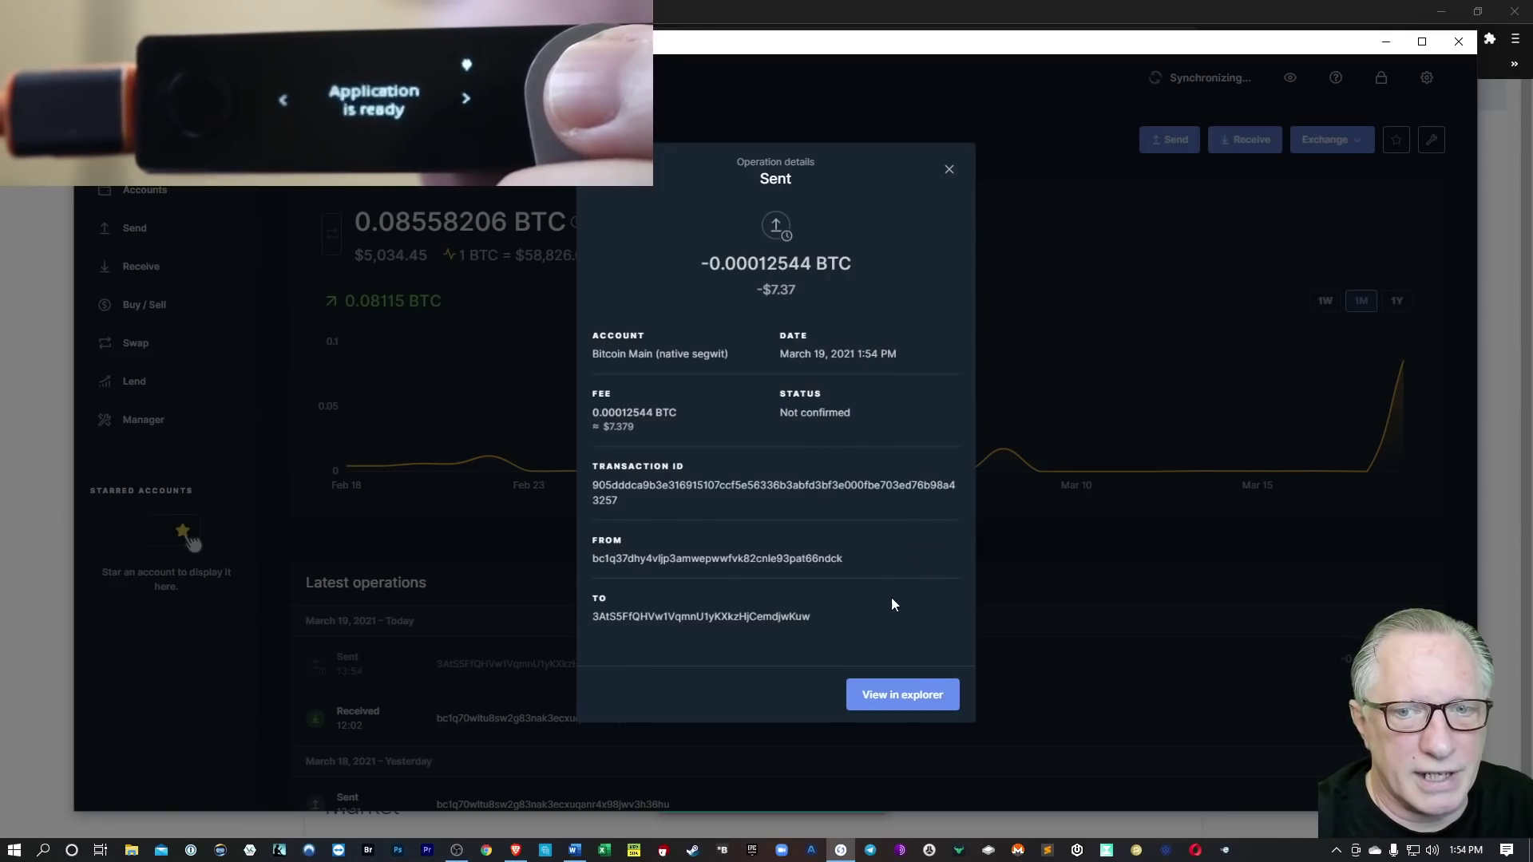
{"action": "left_click", "coordinate": [903, 697]}
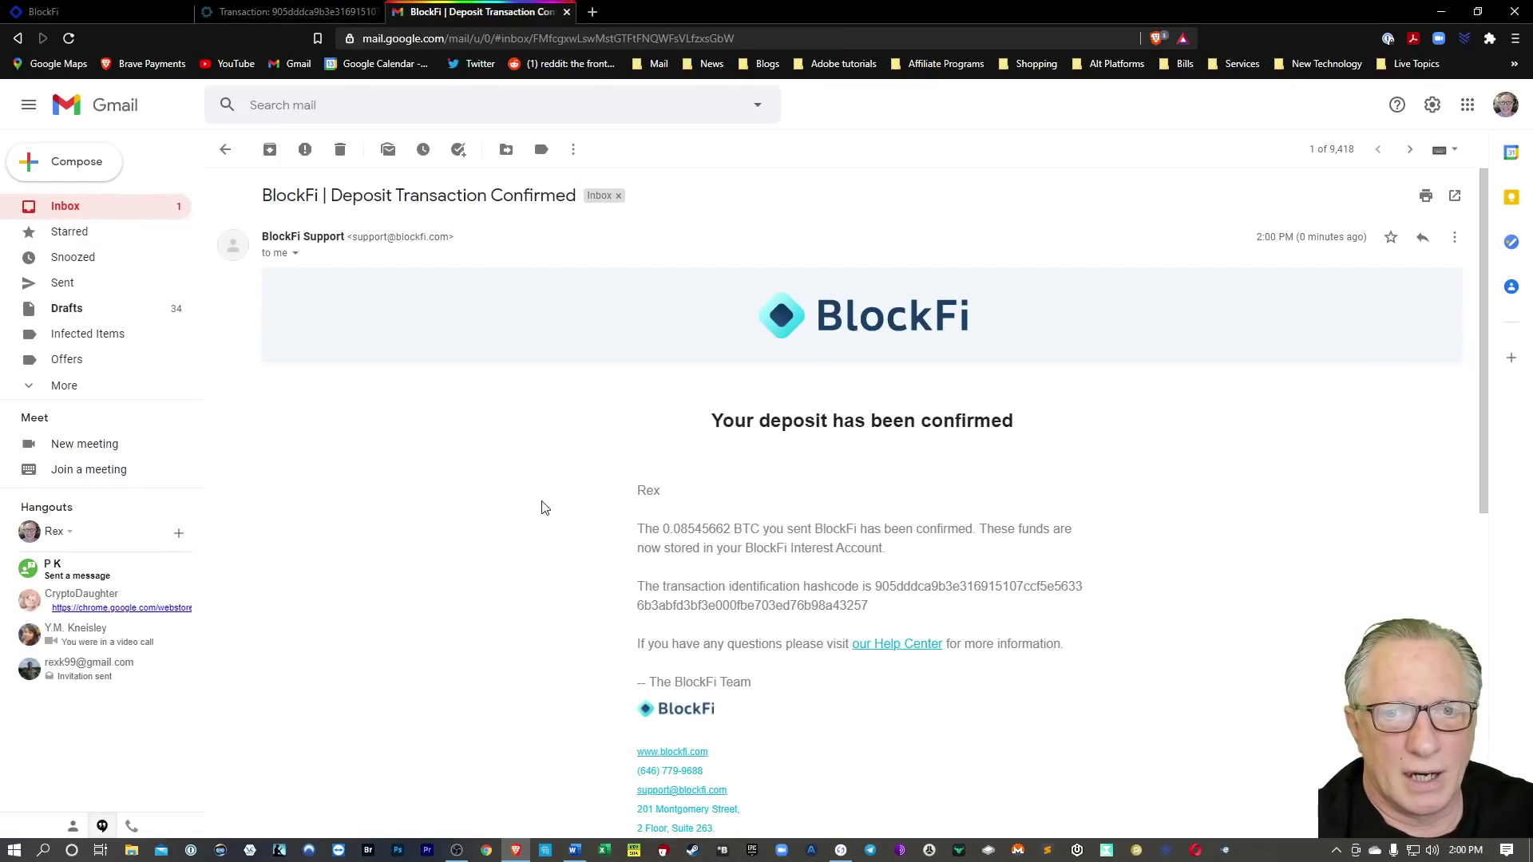
{"action": "scroll", "coordinate": [656, 474], "scroll_direction": "down", "scroll_amount": 1}
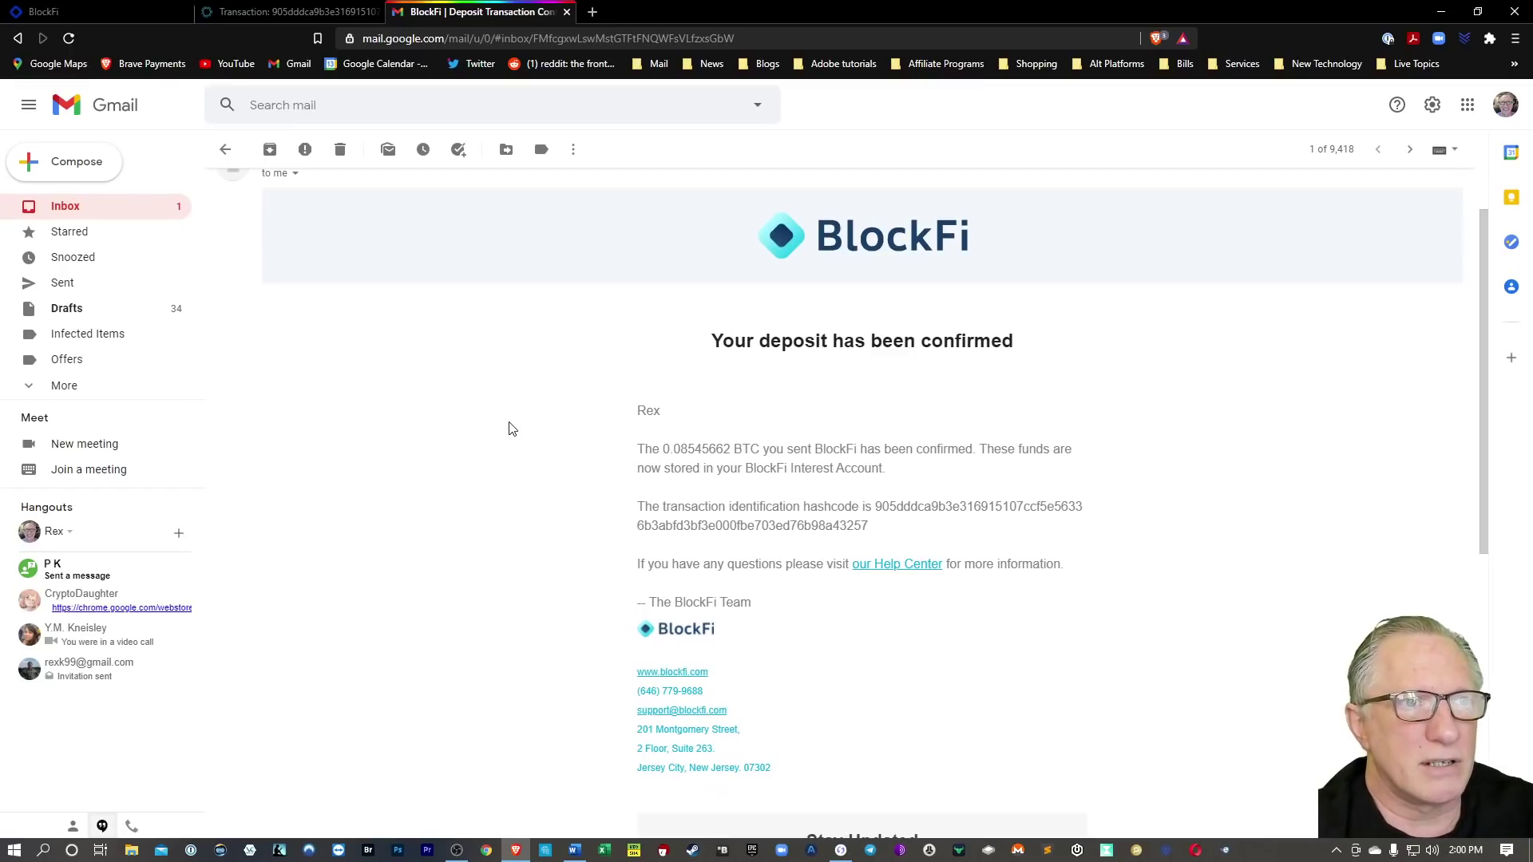
{"action": "left_click", "coordinate": [93, 12]}
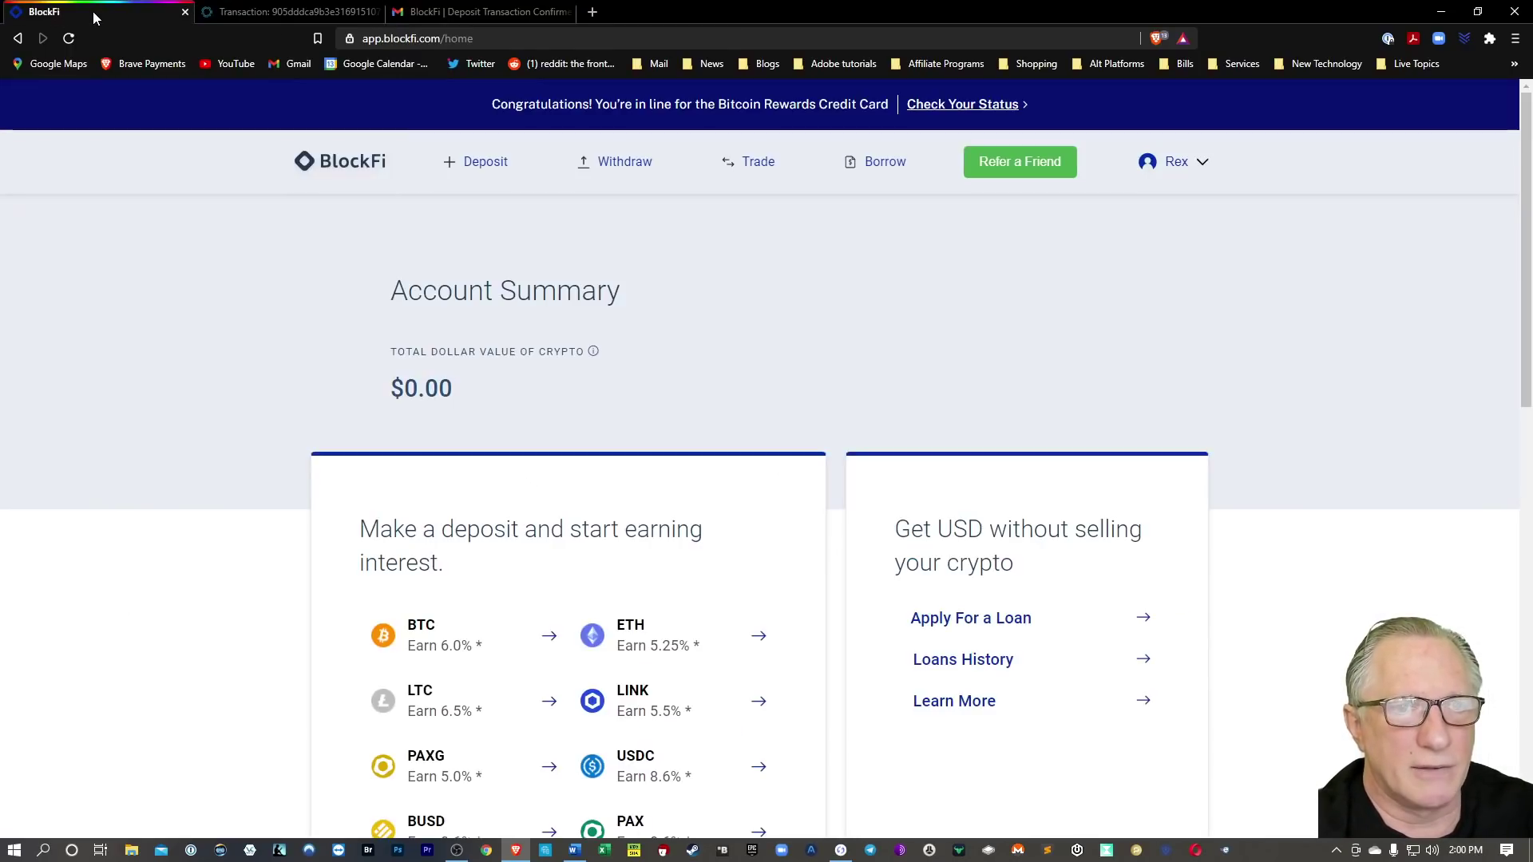
Reload BlockFi and review the $5,037.73 BTC Interest Account balance and market prices.
{"action": "left_click", "coordinate": [68, 38]}
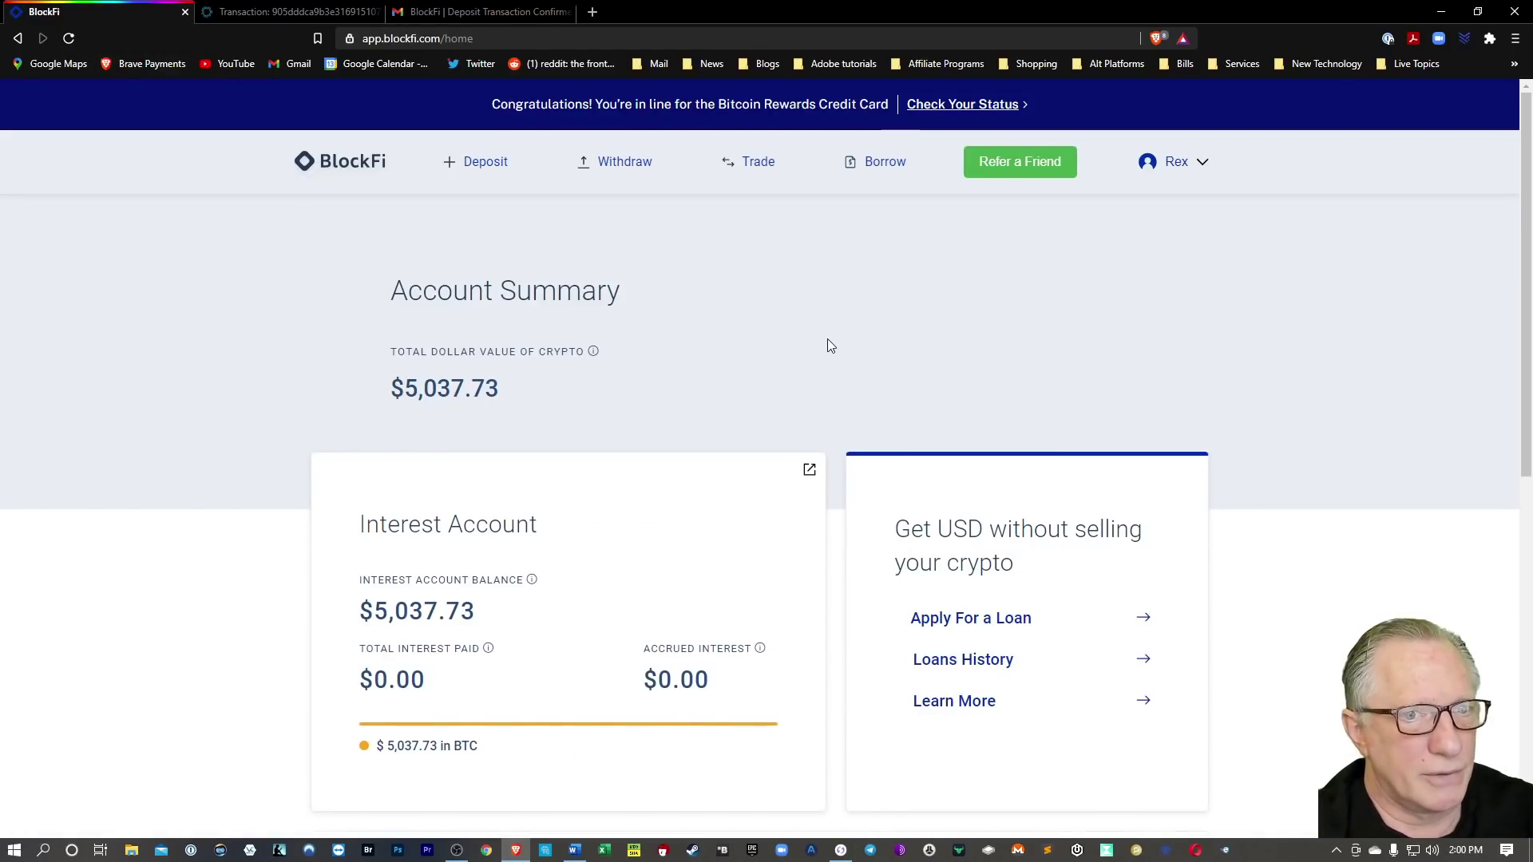
{"action": "scroll", "coordinate": [199, 603], "scroll_direction": "down", "scroll_amount": 1}
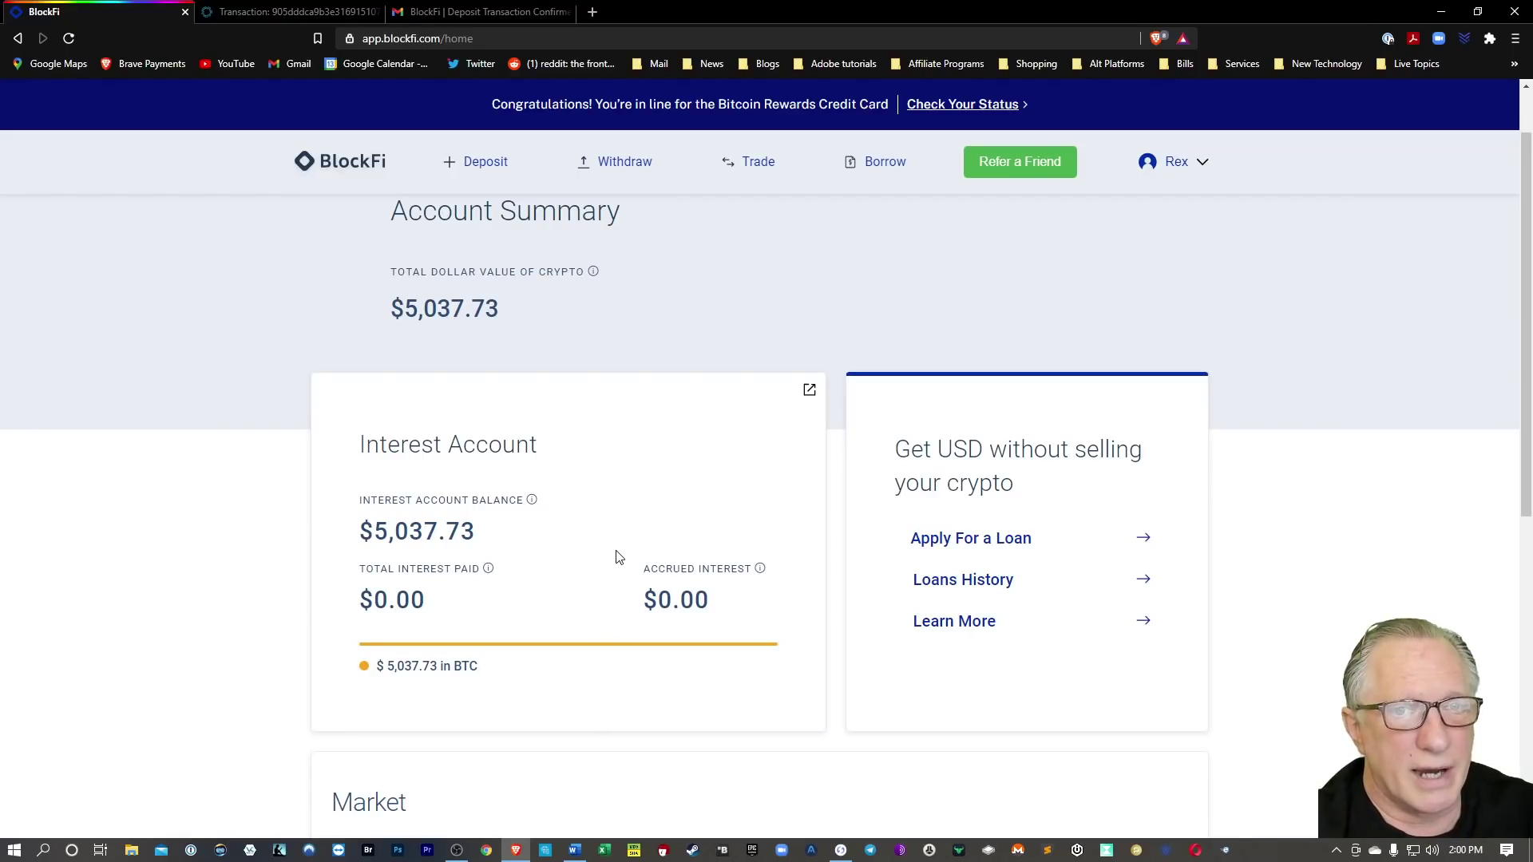
{"action": "scroll", "coordinate": [308, 595], "scroll_direction": "up", "scroll_amount": 1}
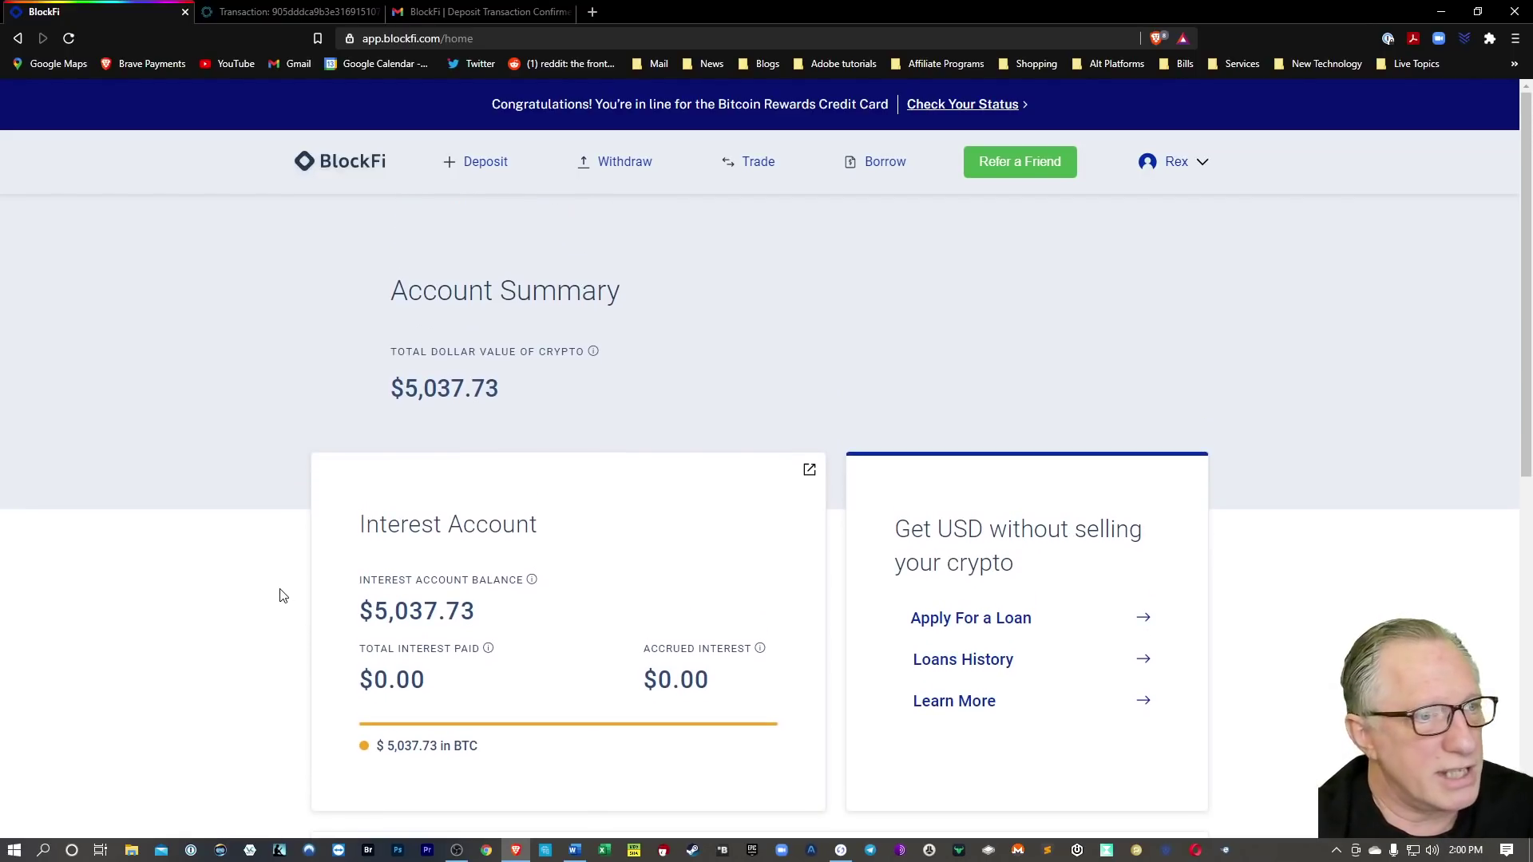
{"action": "scroll", "coordinate": [211, 597], "scroll_direction": "down", "scroll_amount": 1}
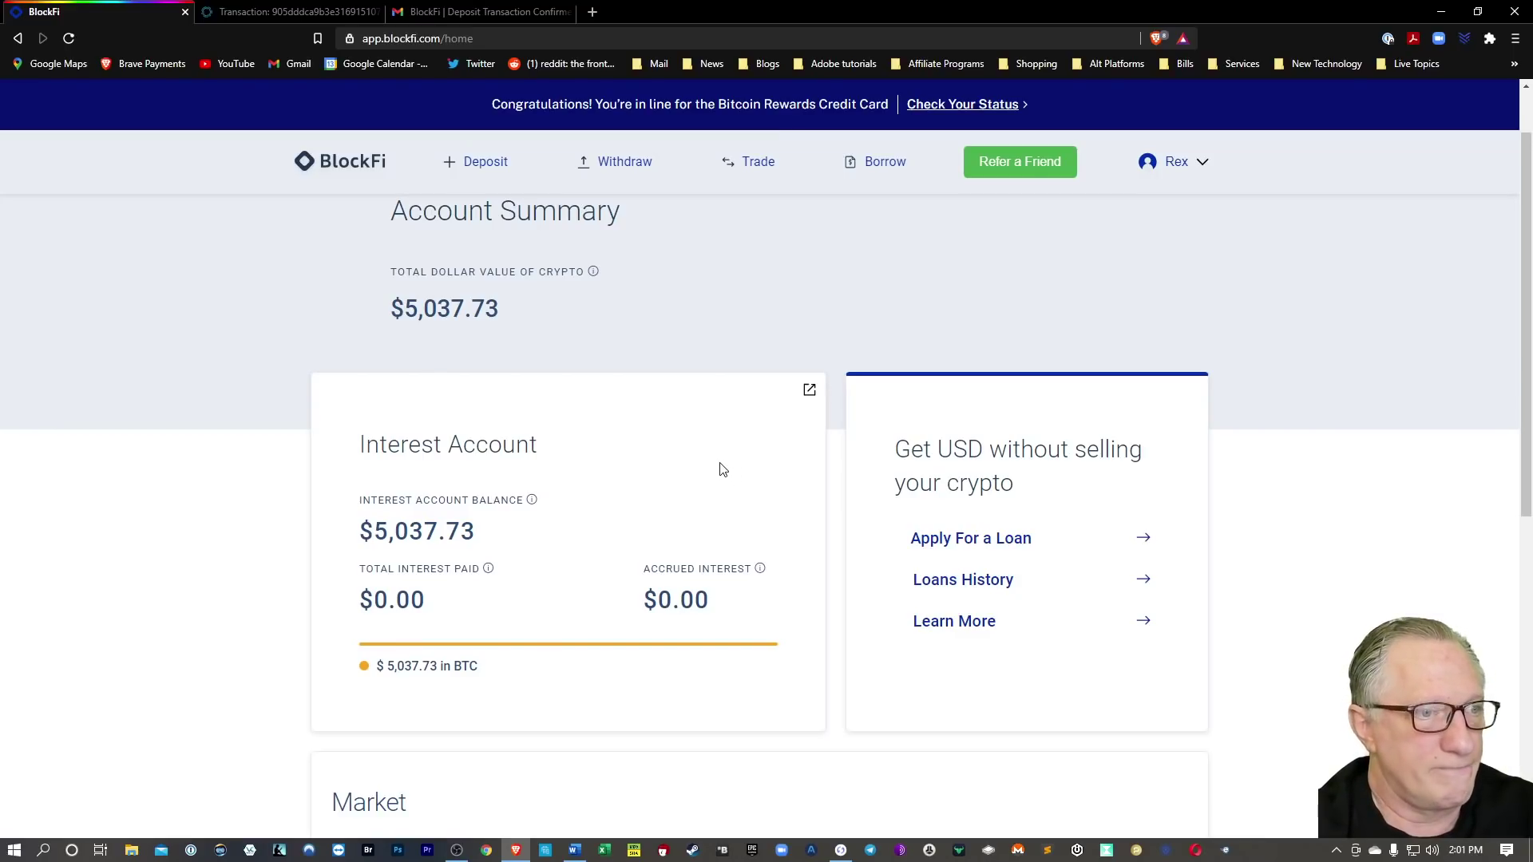
{"action": "scroll", "coordinate": [206, 504], "scroll_direction": "down", "scroll_amount": 4}
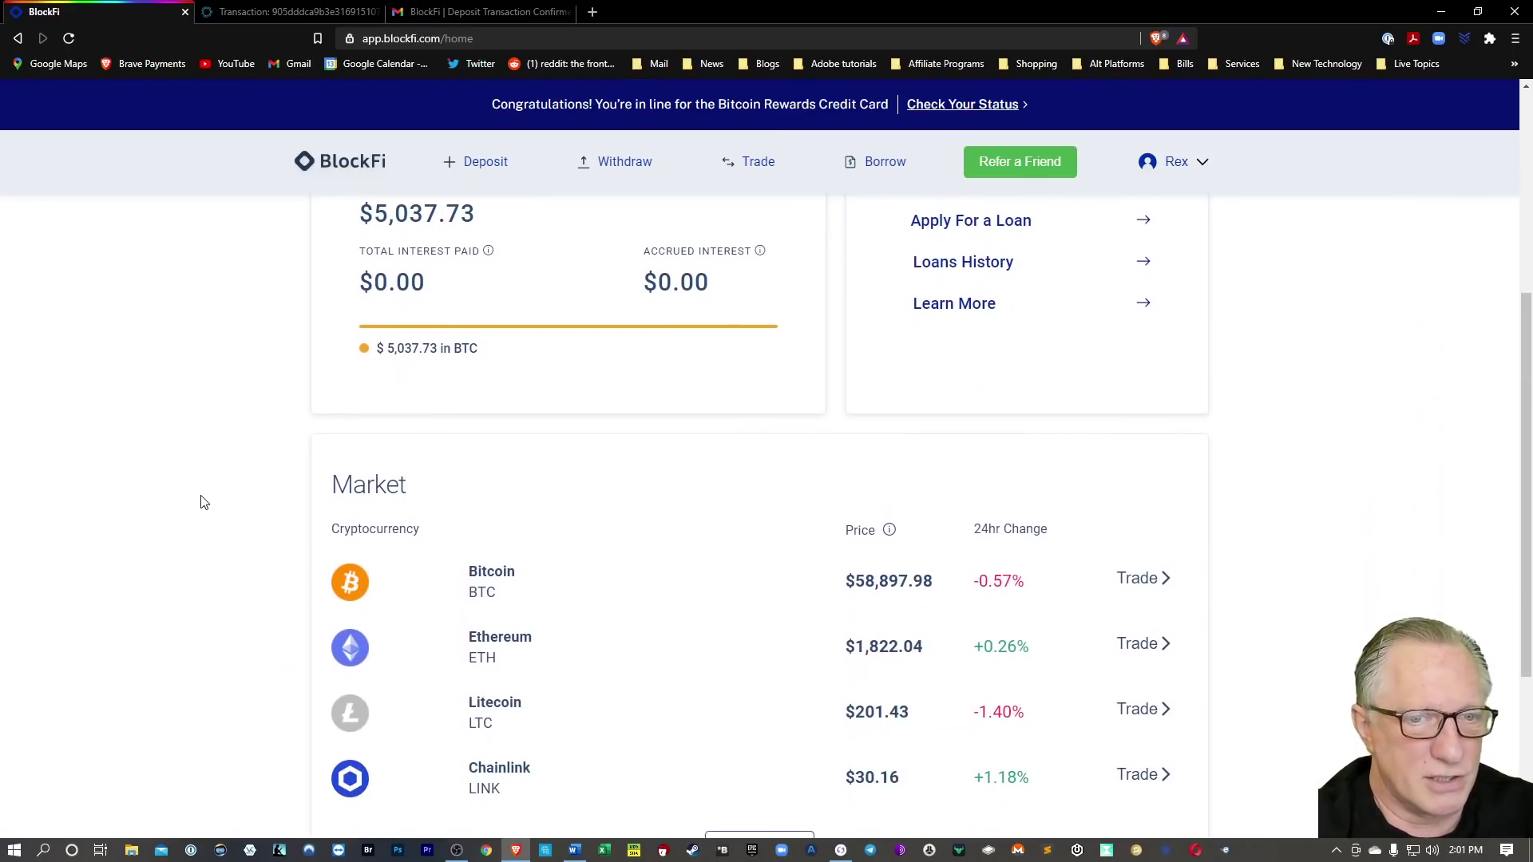
{"action": "scroll", "coordinate": [206, 500], "scroll_direction": "down", "scroll_amount": 1}
{"action": "scroll", "coordinate": [217, 515], "scroll_direction": "up", "scroll_amount": 5}
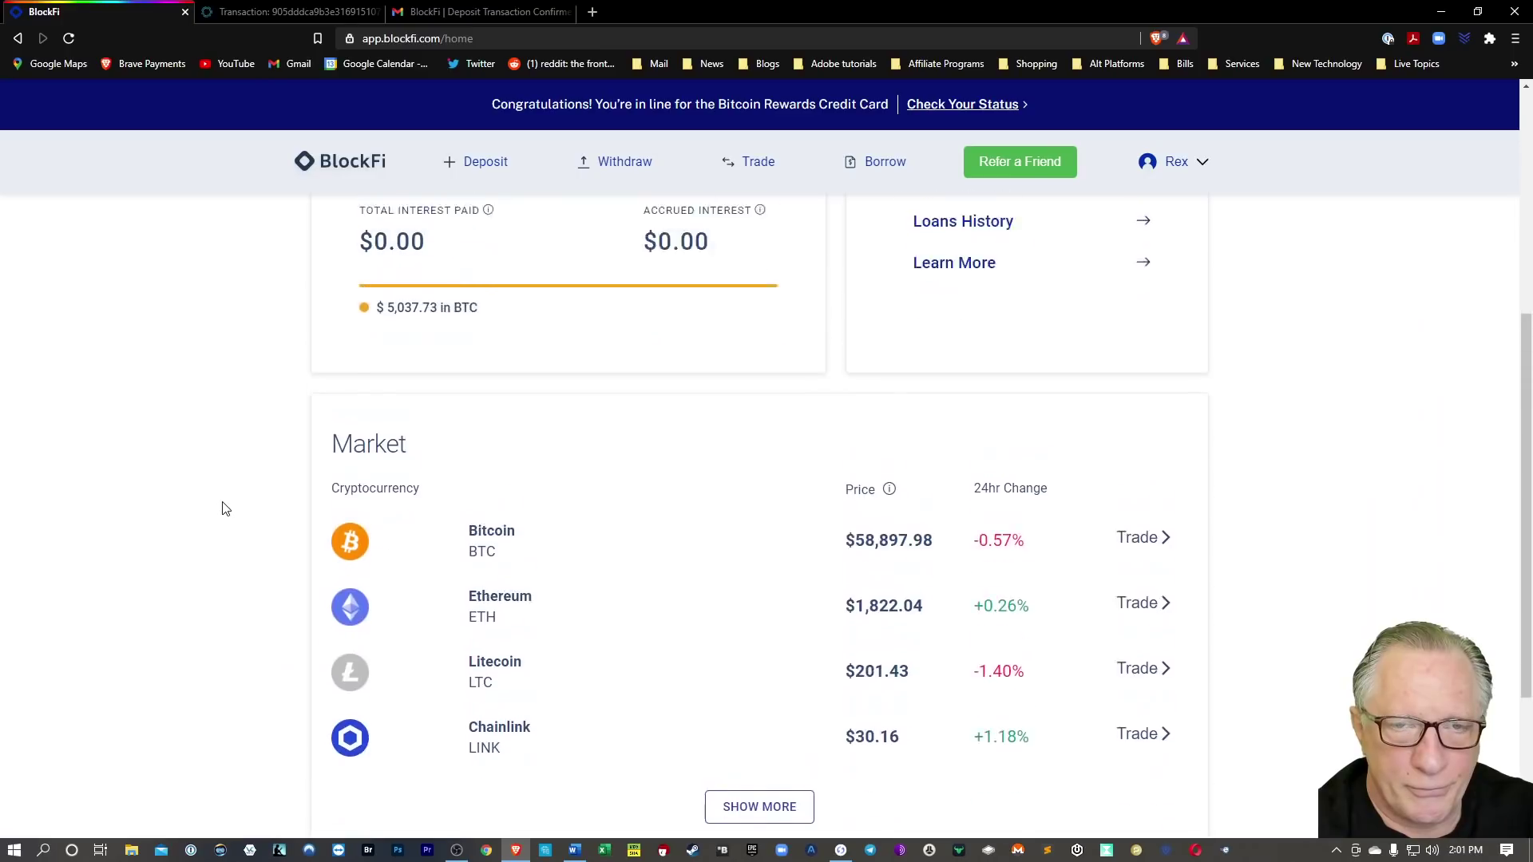
{"action": "scroll", "coordinate": [214, 509], "scroll_direction": "up", "scroll_amount": 1}
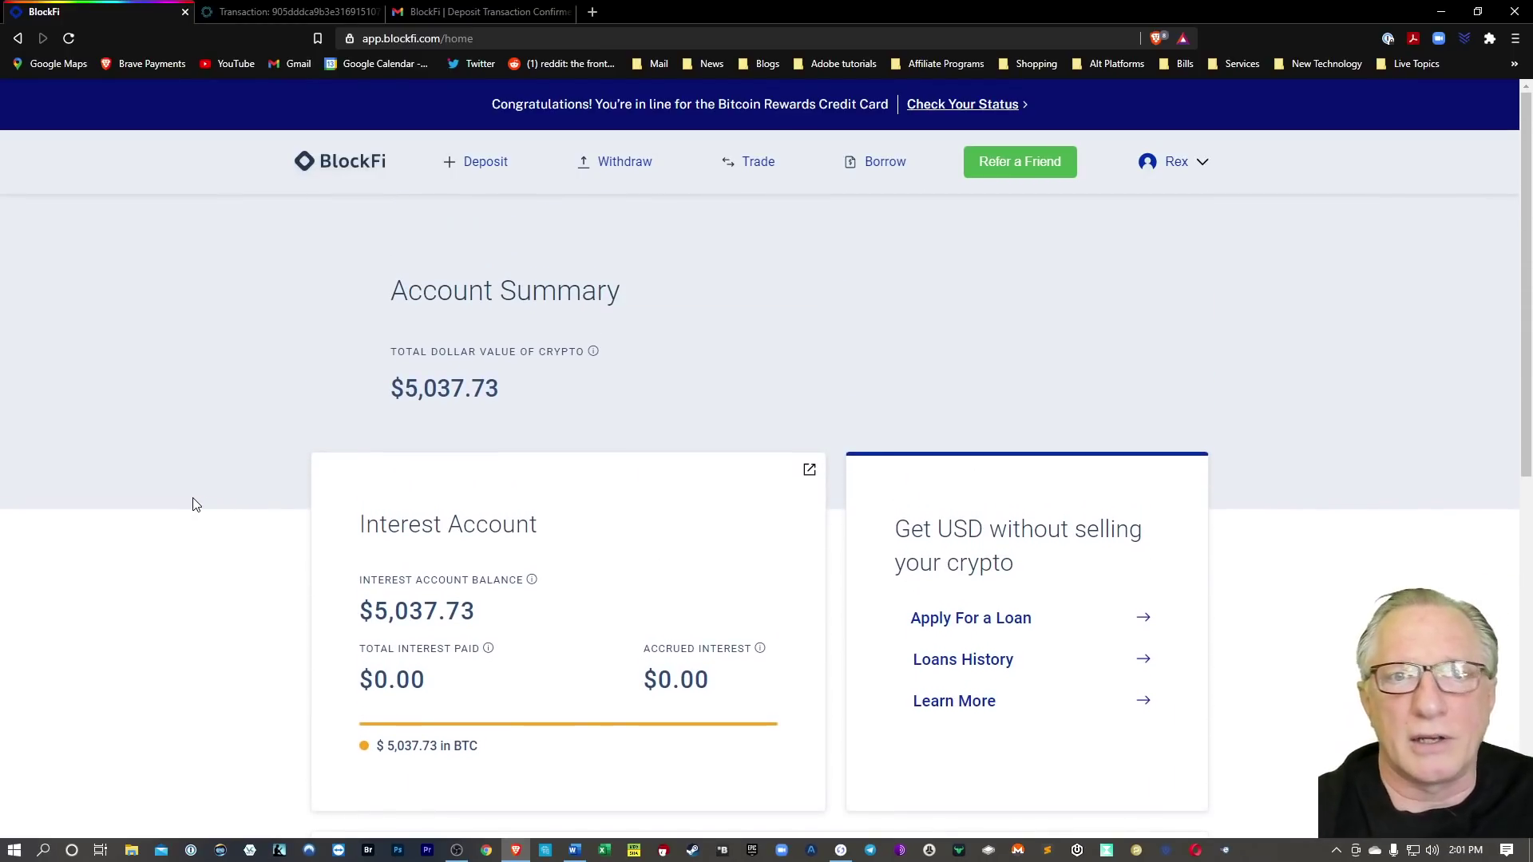
Begin a USD (as Stablecoin) deposit via ACH and start adding a bank account.
{"action": "left_click", "coordinate": [476, 161]}
{"action": "left_click", "coordinate": [934, 435]}
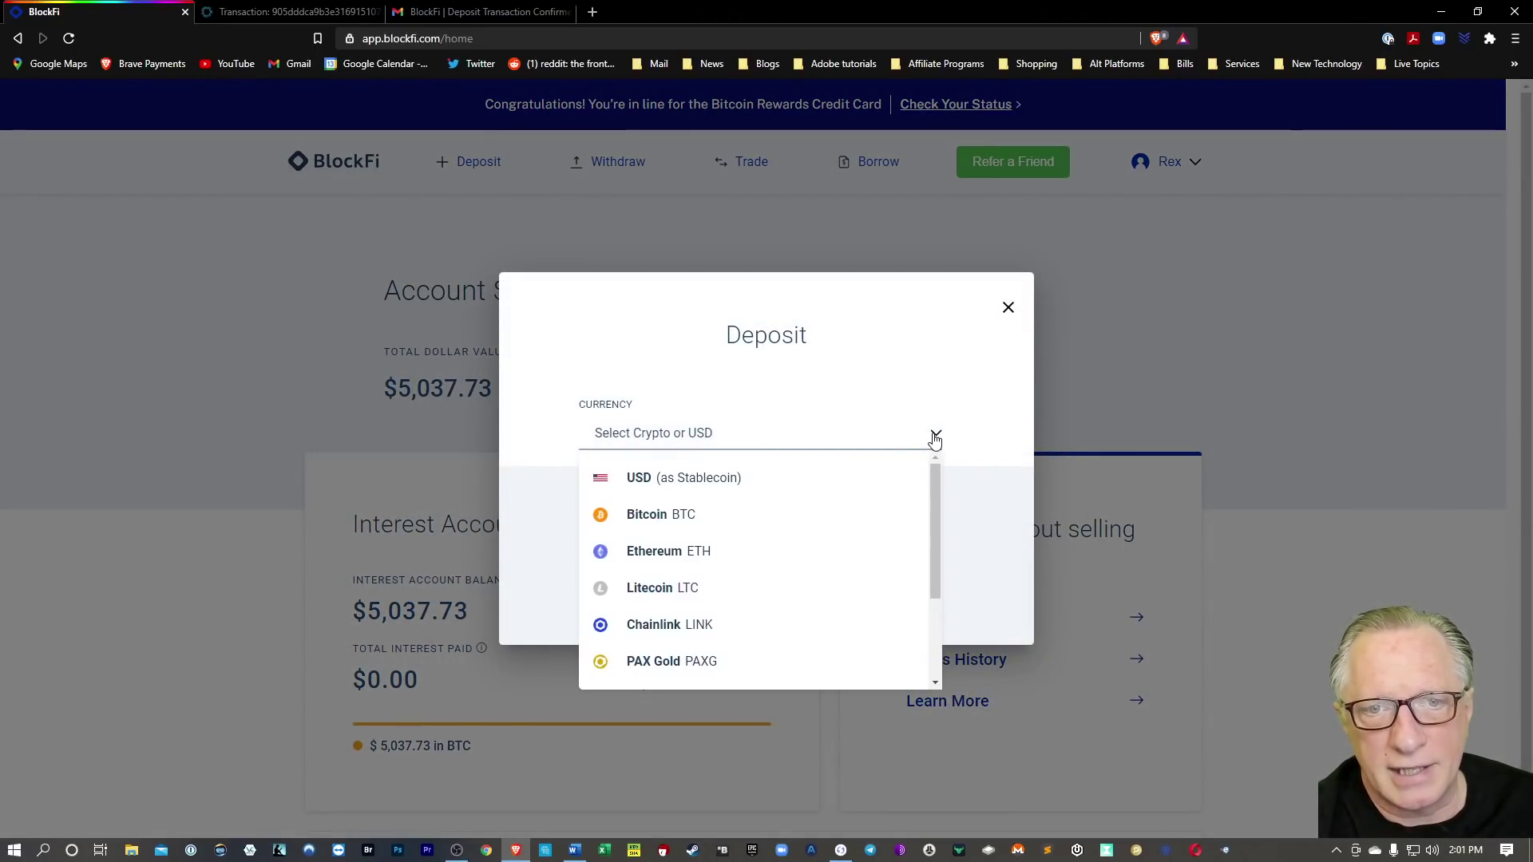
{"action": "left_click", "coordinate": [699, 484]}
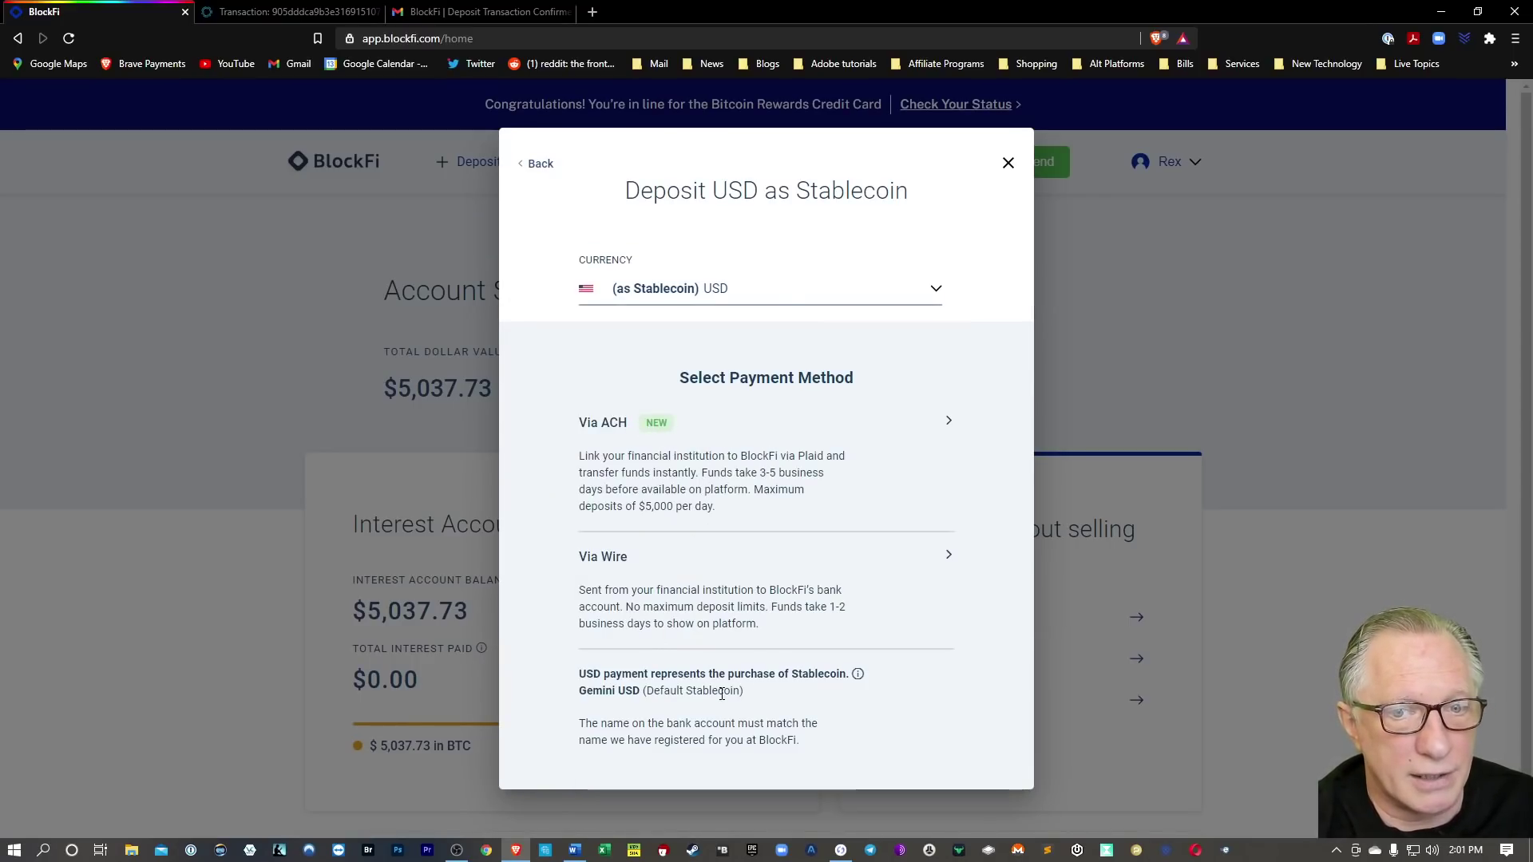
{"action": "left_click", "coordinate": [673, 441]}
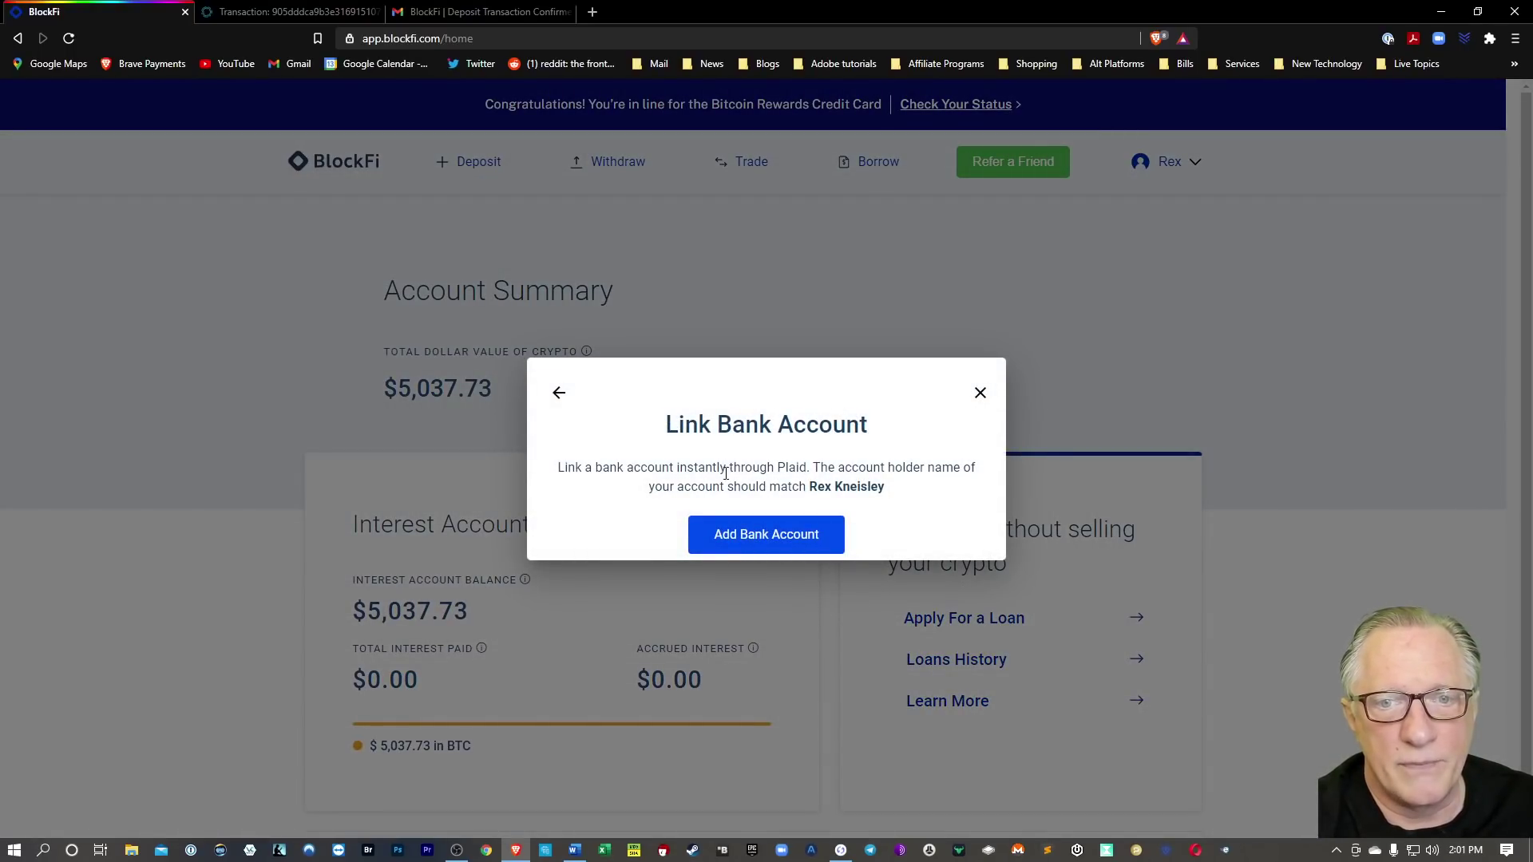
{"action": "left_click", "coordinate": [765, 540]}
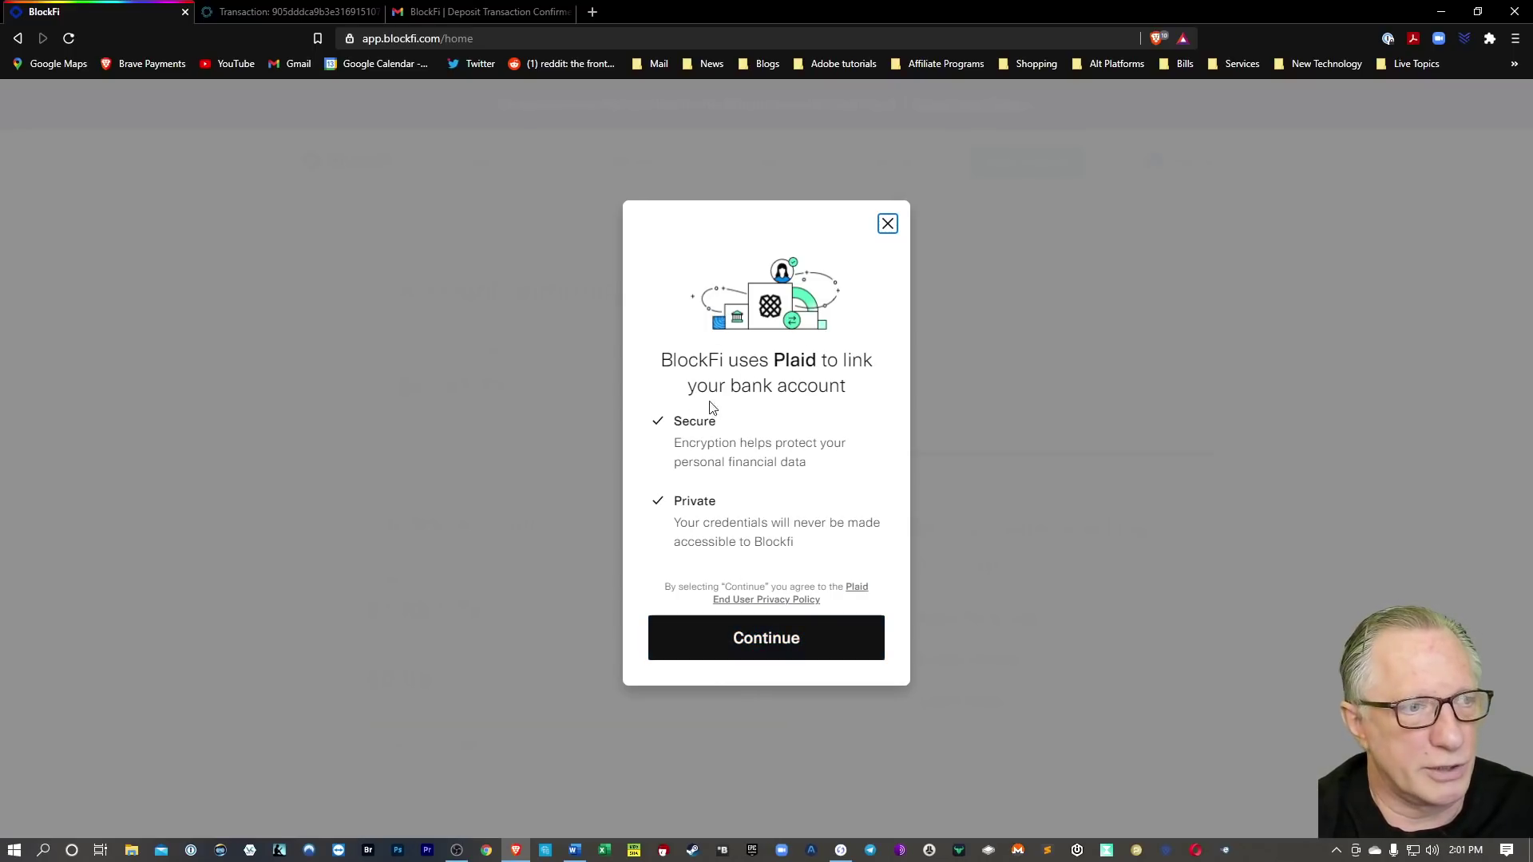
Choose Chase as the bank to link through Plaid.
{"action": "left_click", "coordinate": [769, 643]}
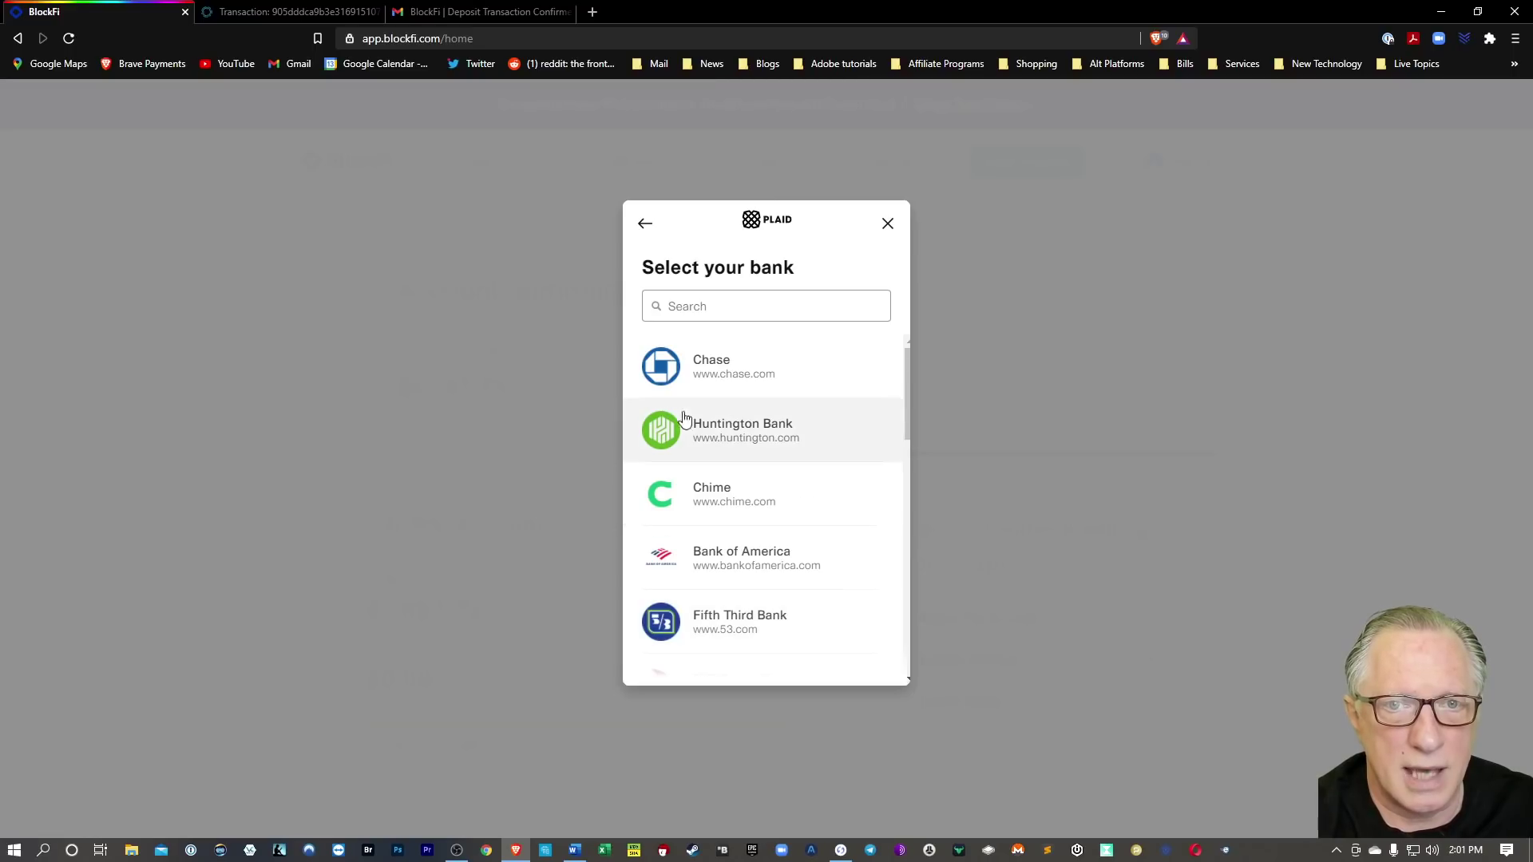
{"action": "left_click", "coordinate": [729, 376]}
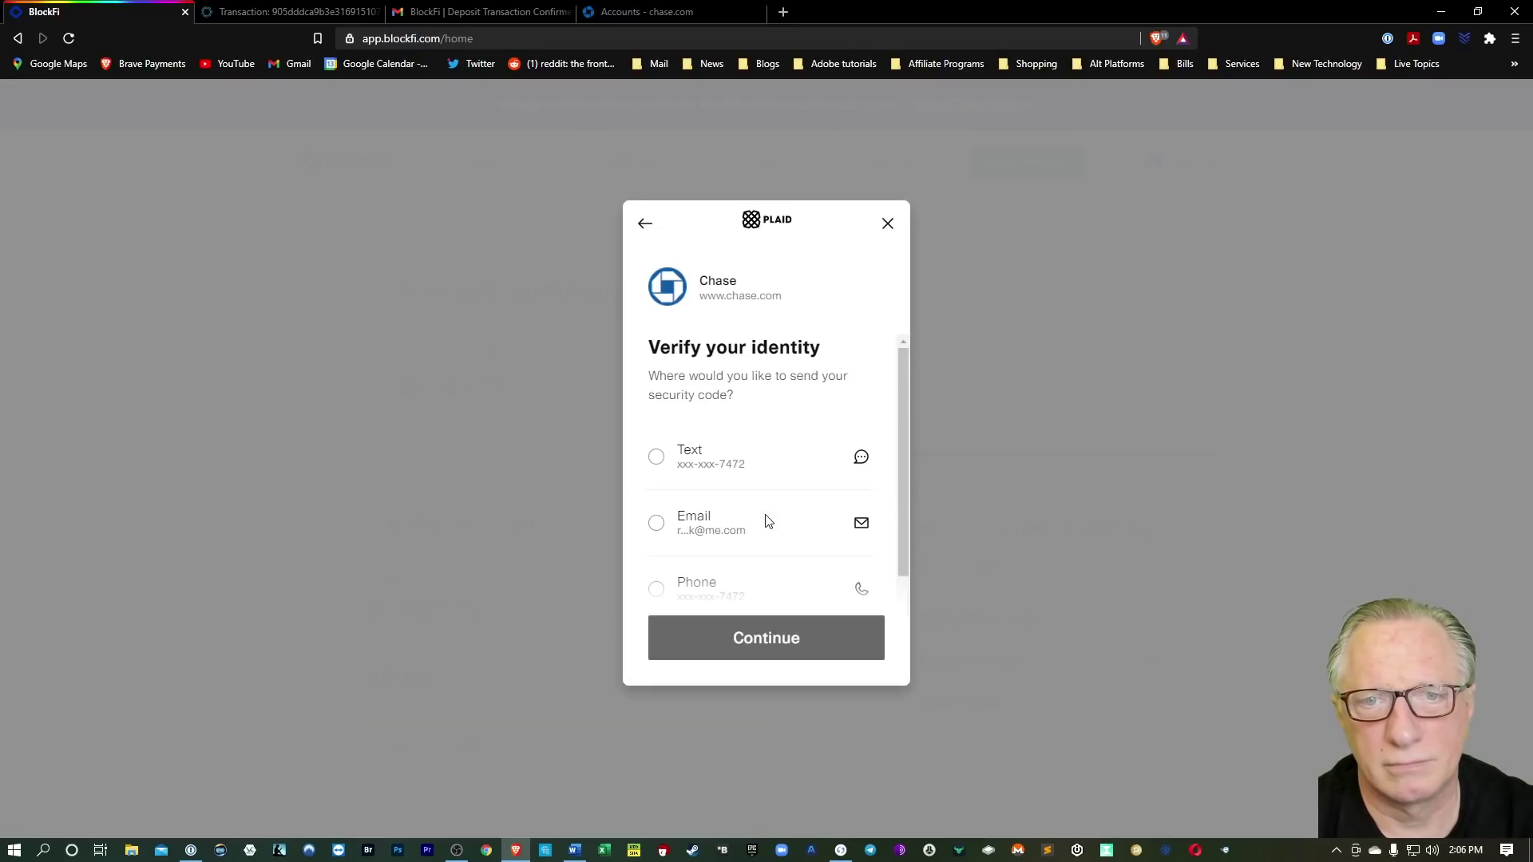
{"action": "scroll", "coordinate": [805, 459], "scroll_direction": "down", "scroll_amount": 1}
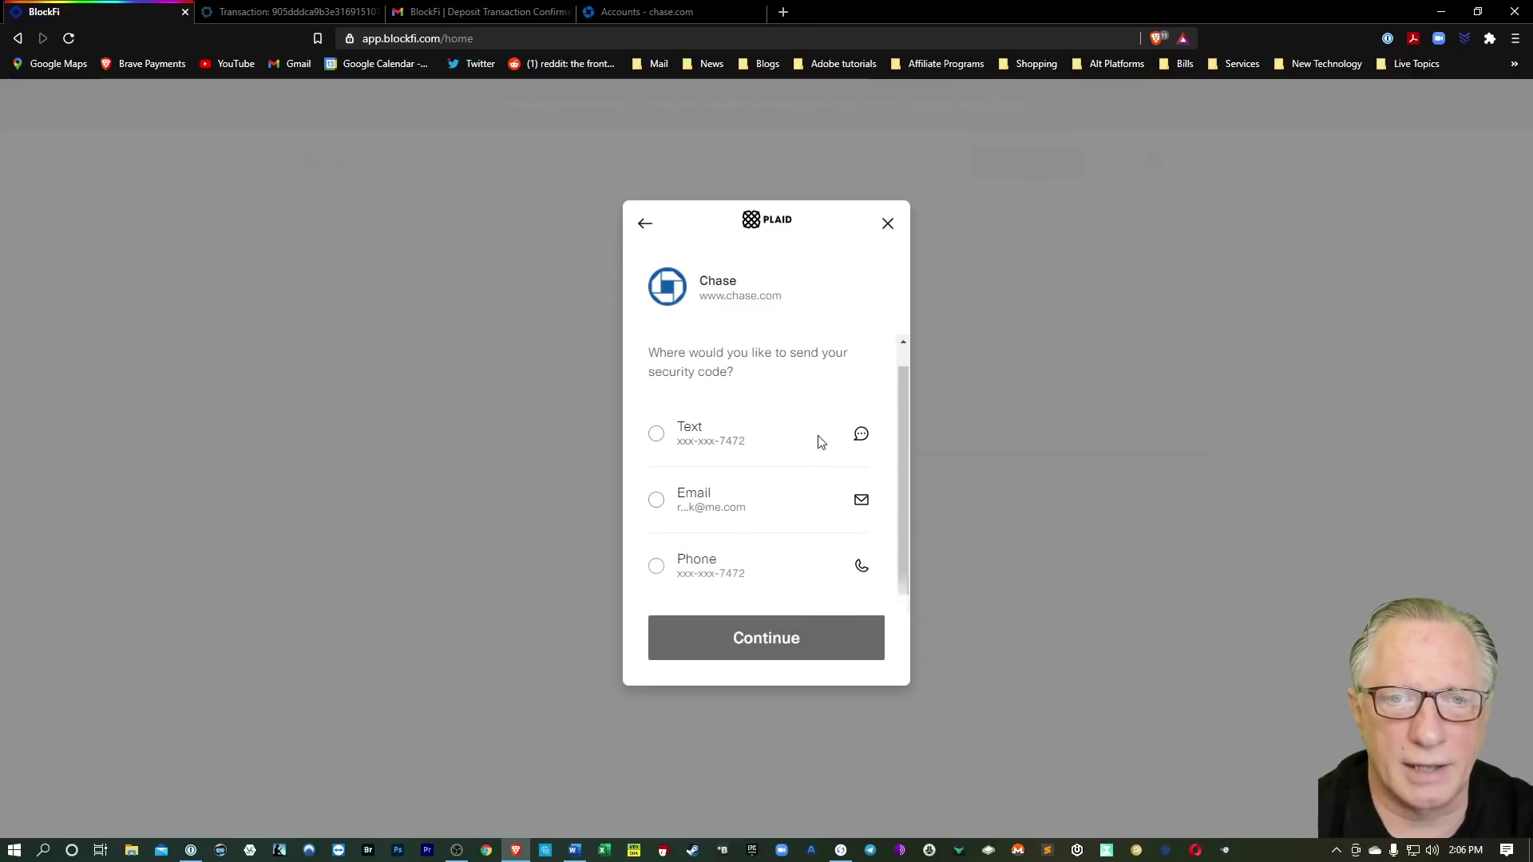
Verify the Chase login with the security code sent by text message.
{"action": "left_click", "coordinate": [656, 428]}
{"action": "left_click", "coordinate": [807, 633]}
{"action": "left_click", "coordinate": [712, 441]}
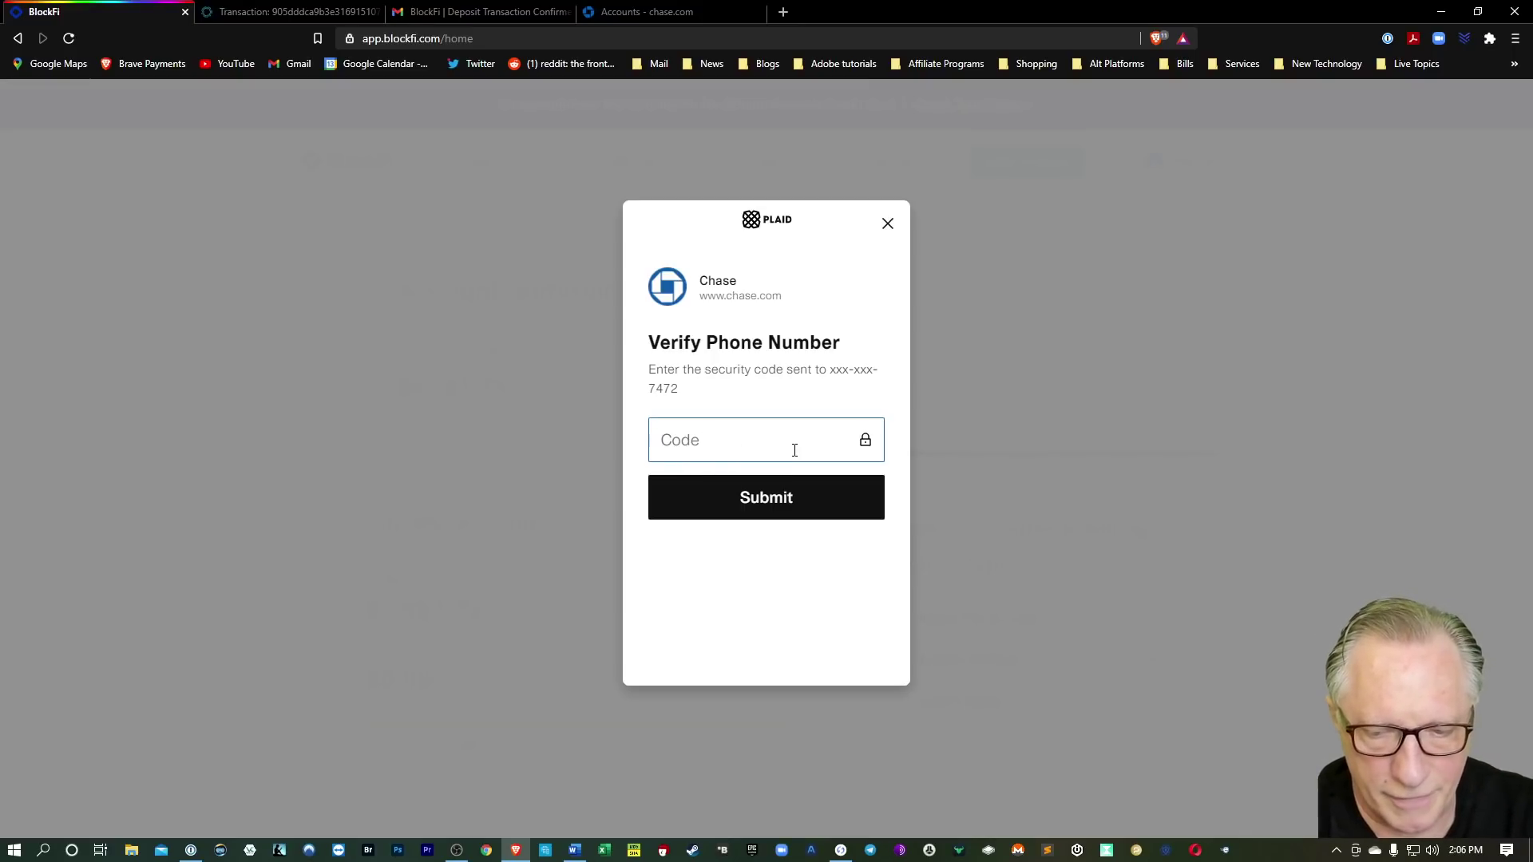
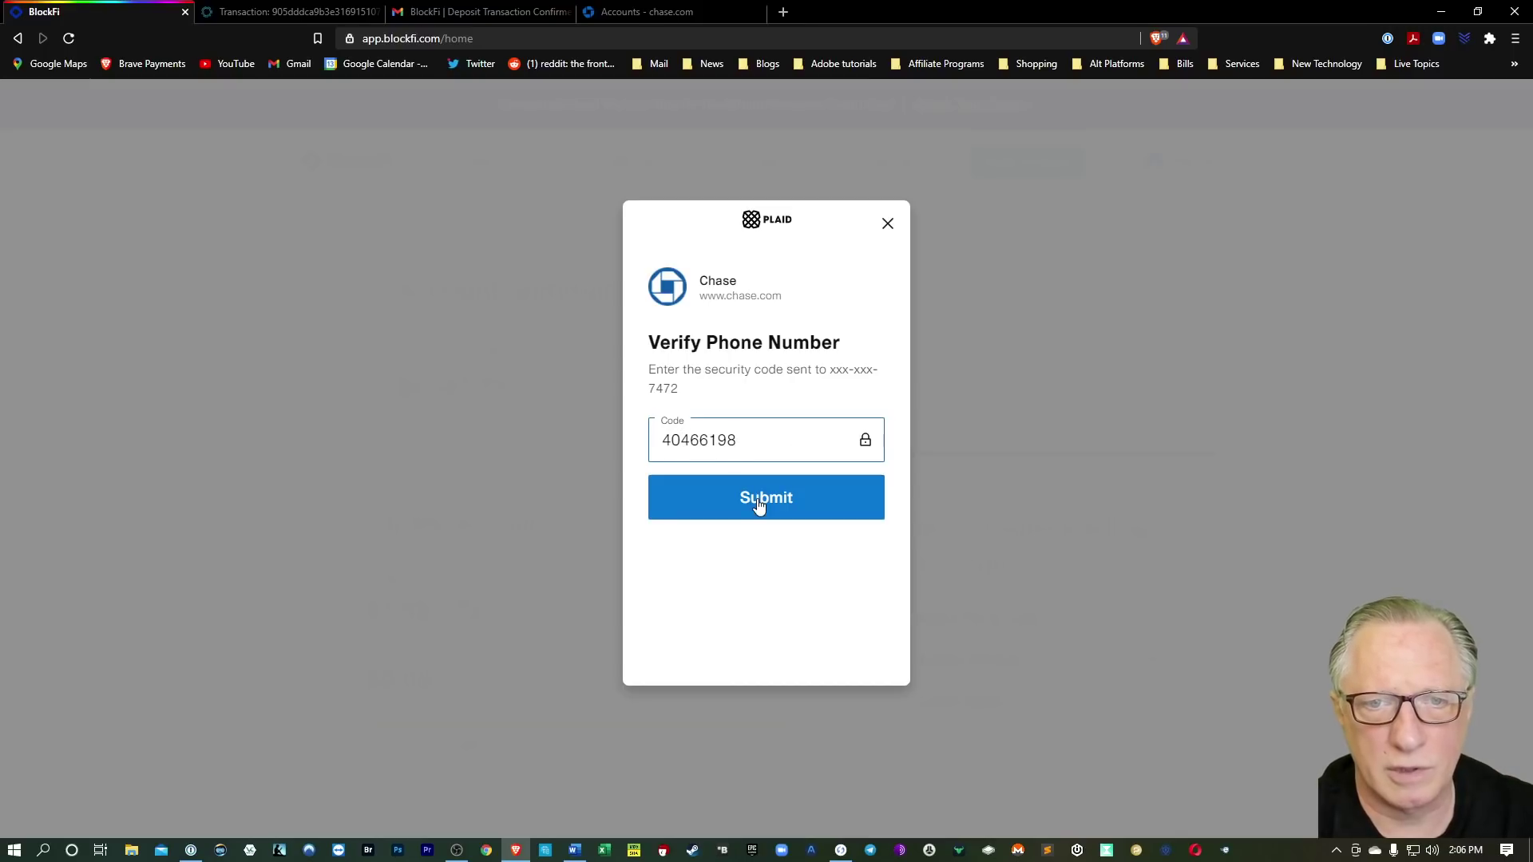
{"action": "left_click", "coordinate": [758, 504]}
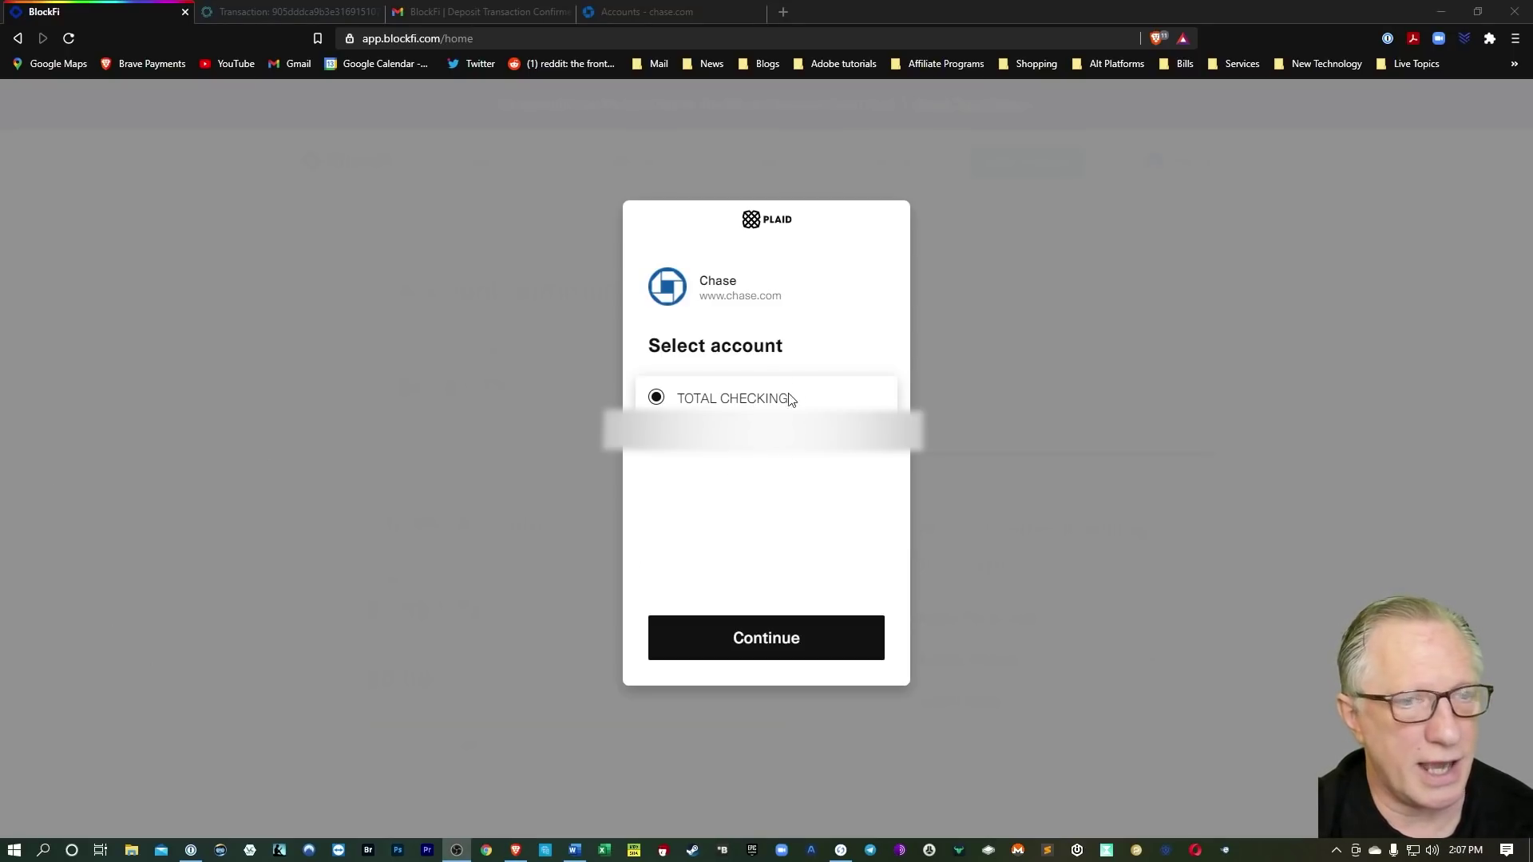
Link the TOTAL CHECKING account and enter a $300 ACH deposit for review.
{"action": "left_click", "coordinate": [772, 644]}
{"action": "left_click", "coordinate": [699, 477]}
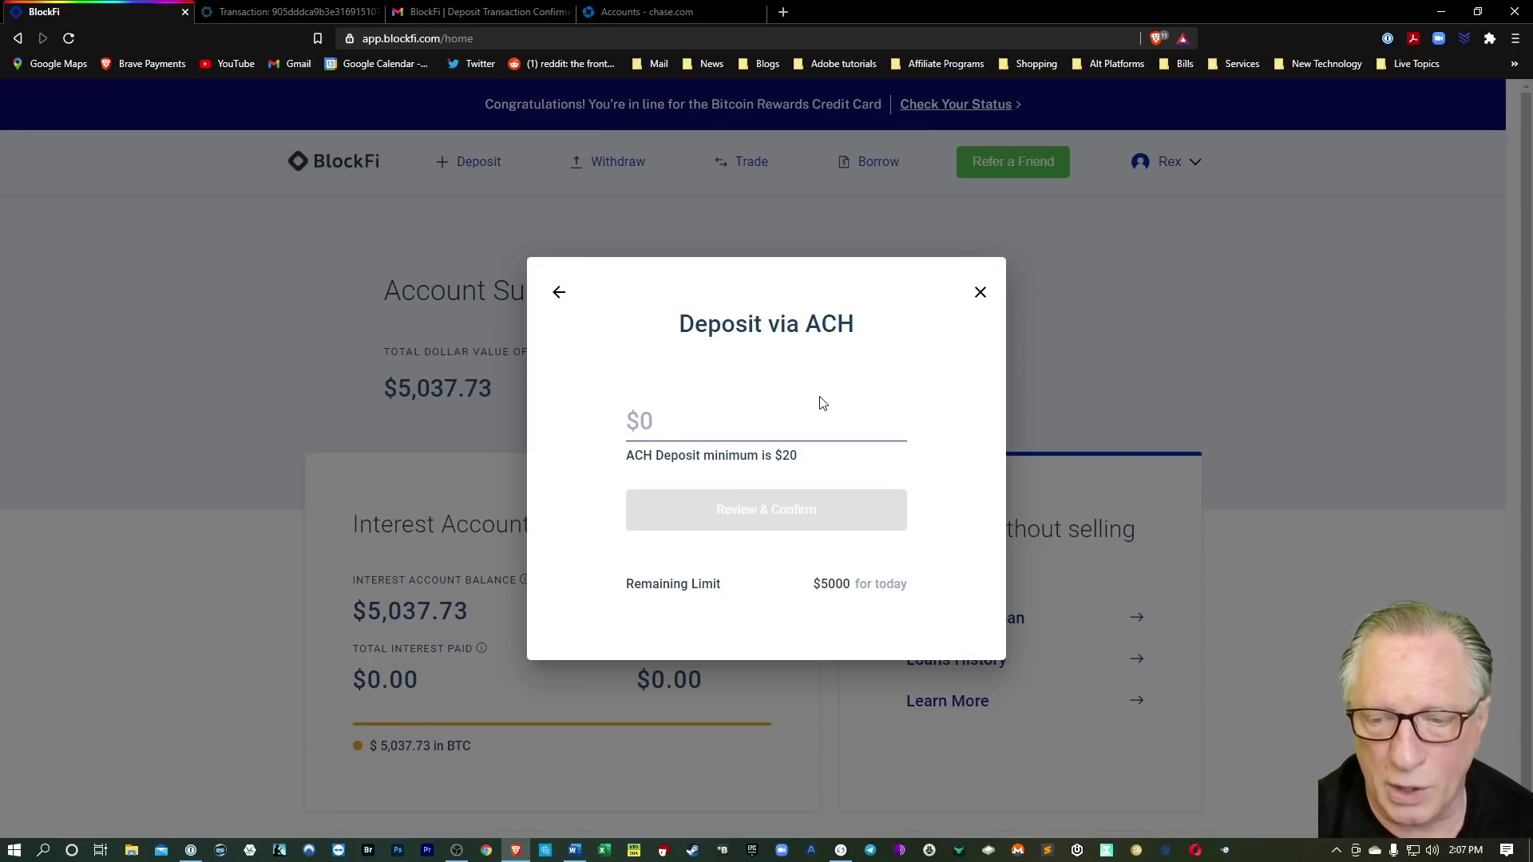
{"action": "type", "text": "300"}
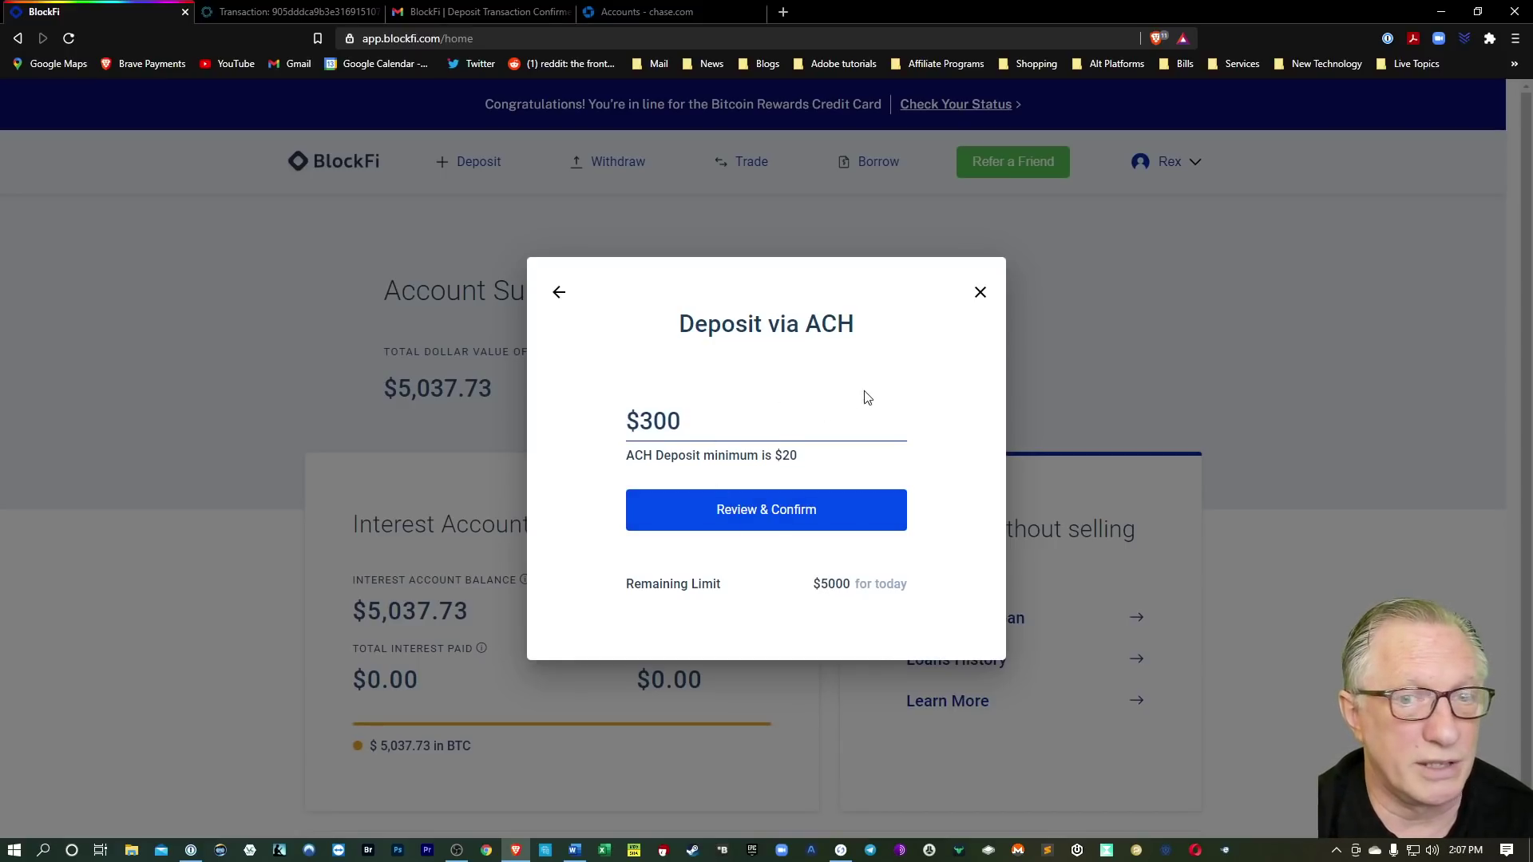
{"action": "left_click", "coordinate": [767, 513]}
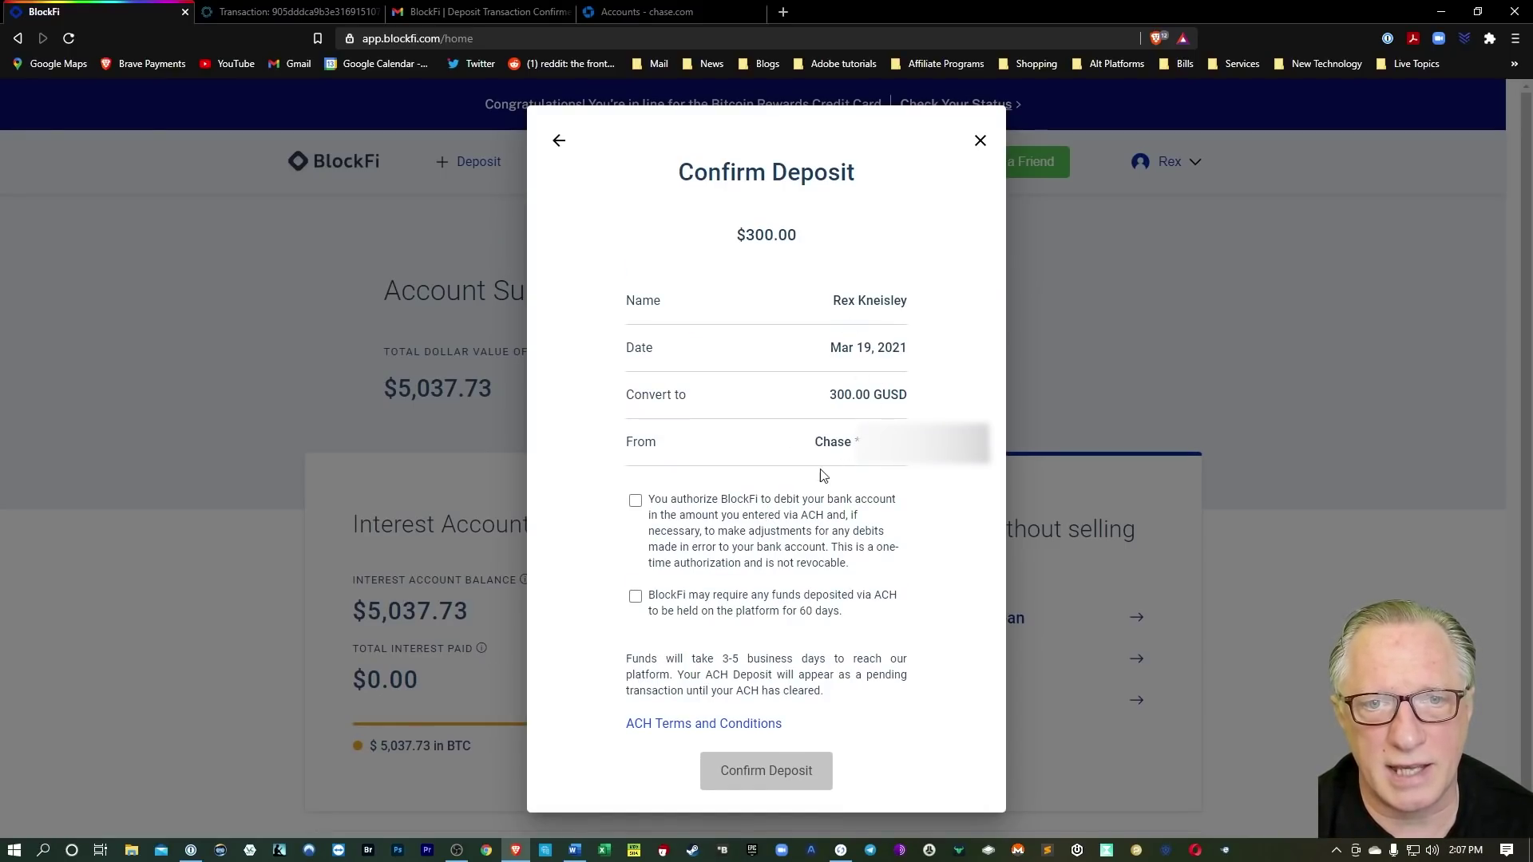
Accept the debit authorization and 60-day hold terms, then confirm the $300 deposit.
{"action": "left_click", "coordinate": [635, 501]}
{"action": "left_click", "coordinate": [637, 597]}
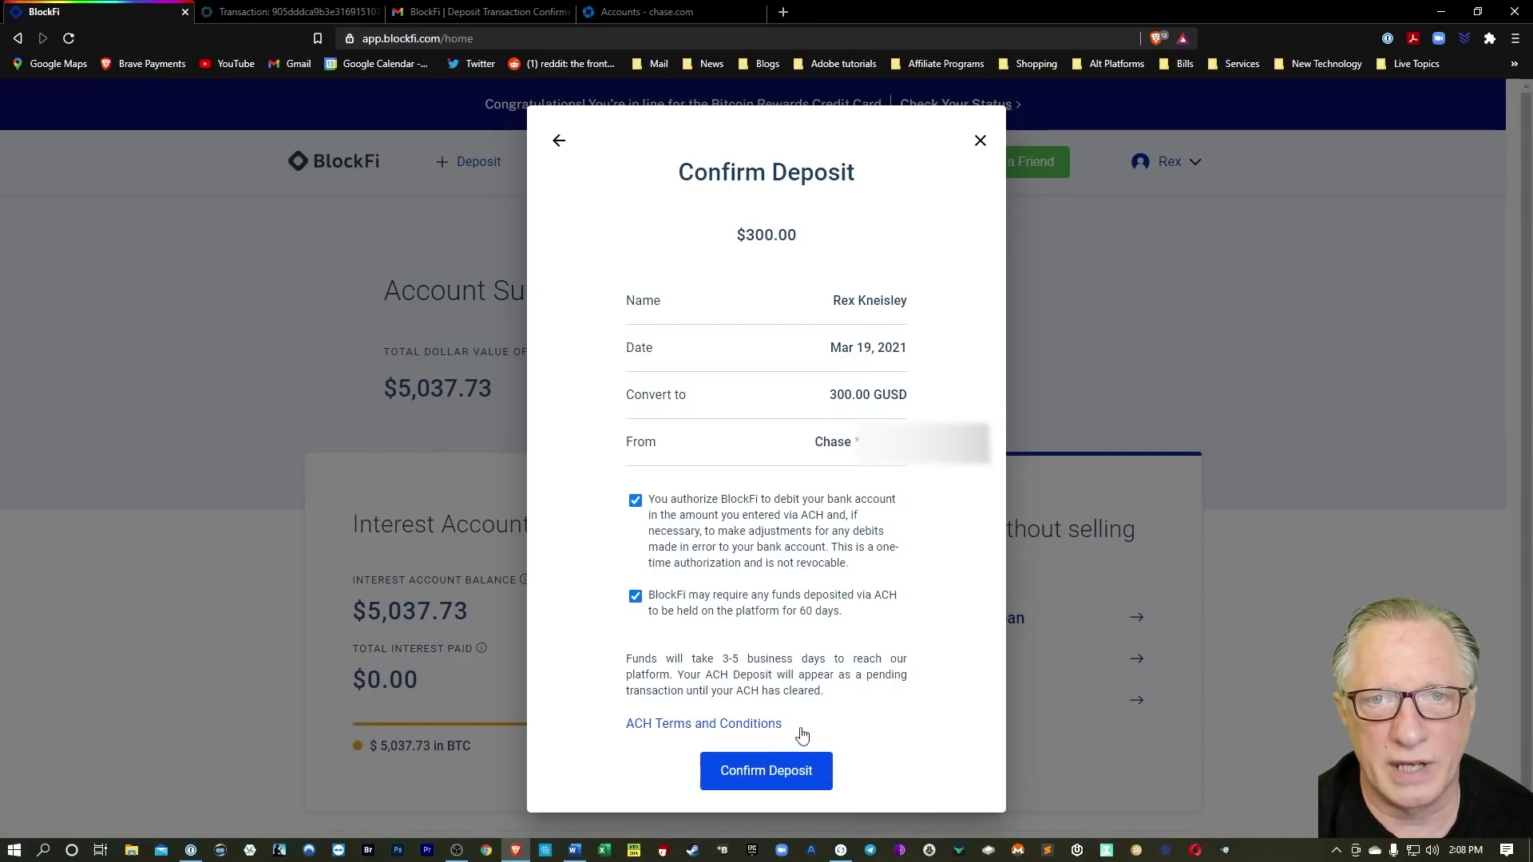
{"action": "left_click", "coordinate": [773, 776]}
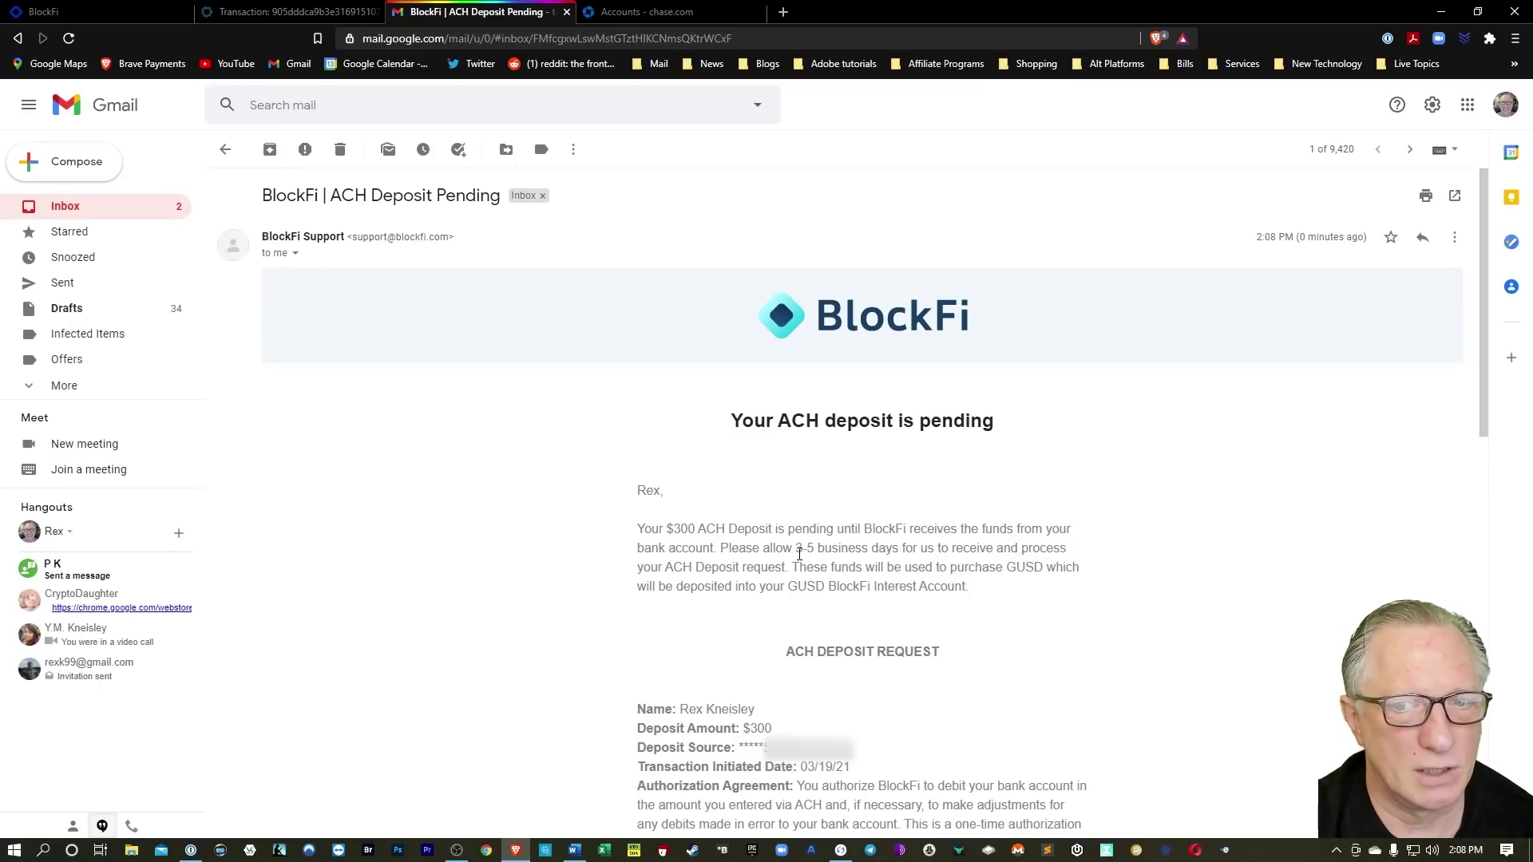
Check the Chase page, then confirm BlockFi lists the 300 GUSD ACH Deposit as pending.
{"action": "left_click", "coordinate": [675, 15]}
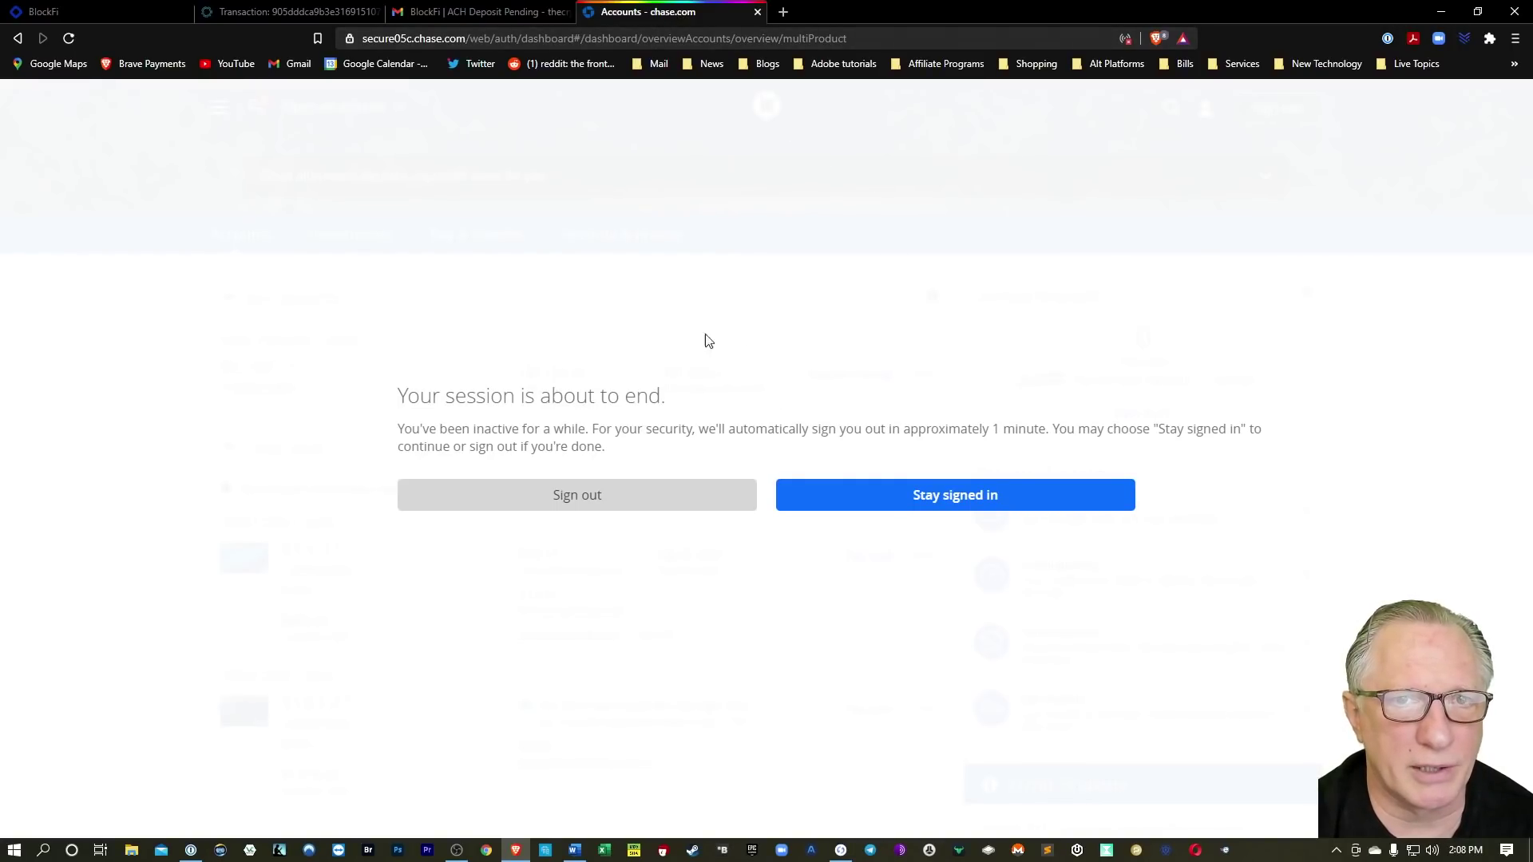
{"action": "left_click", "coordinate": [104, 12]}
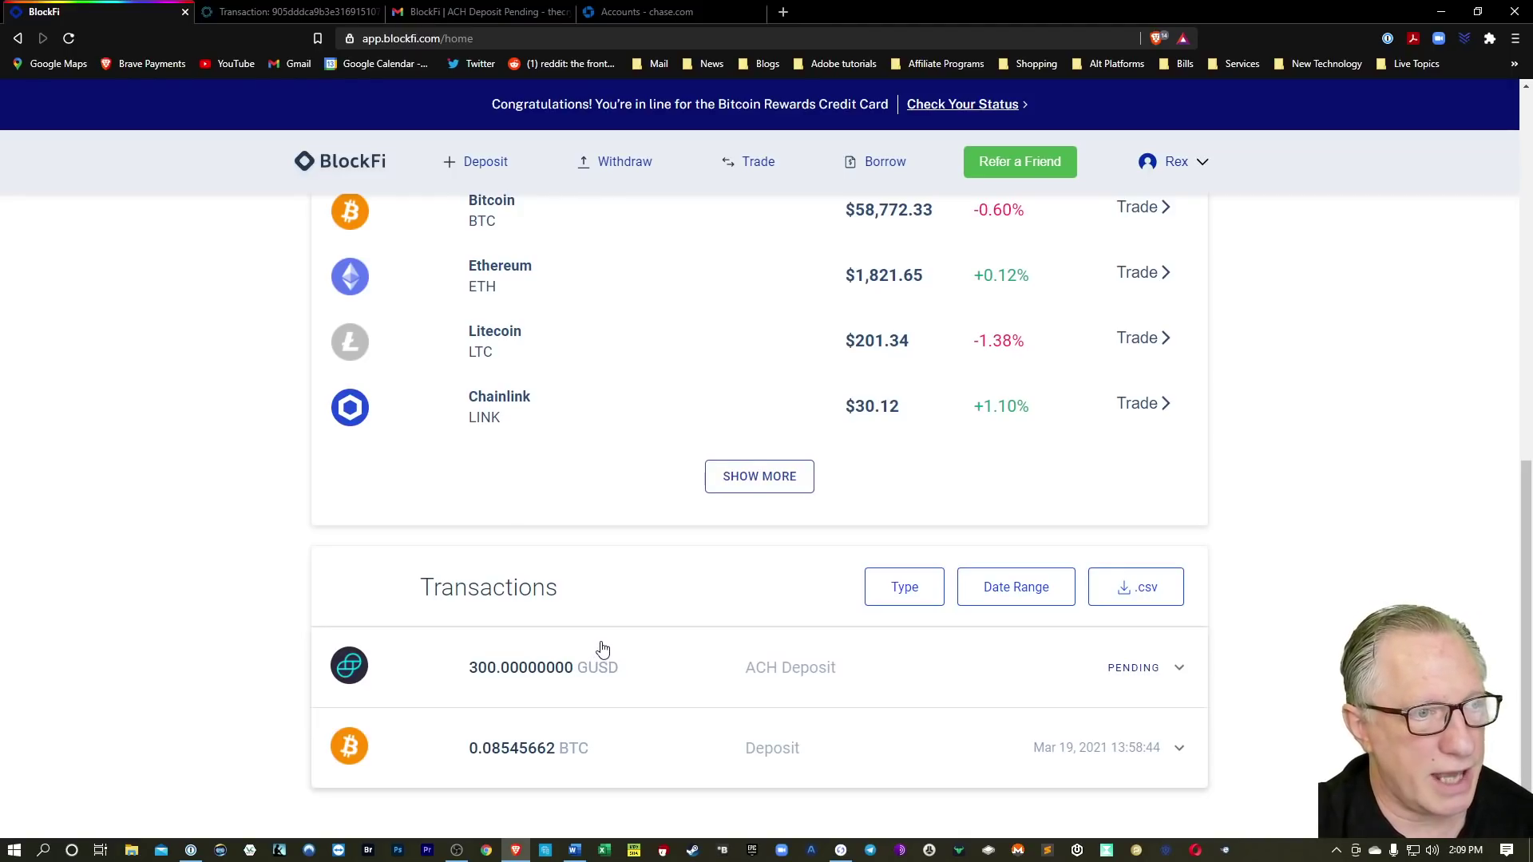
{"action": "scroll", "coordinate": [580, 638], "scroll_direction": "up", "scroll_amount": 9}
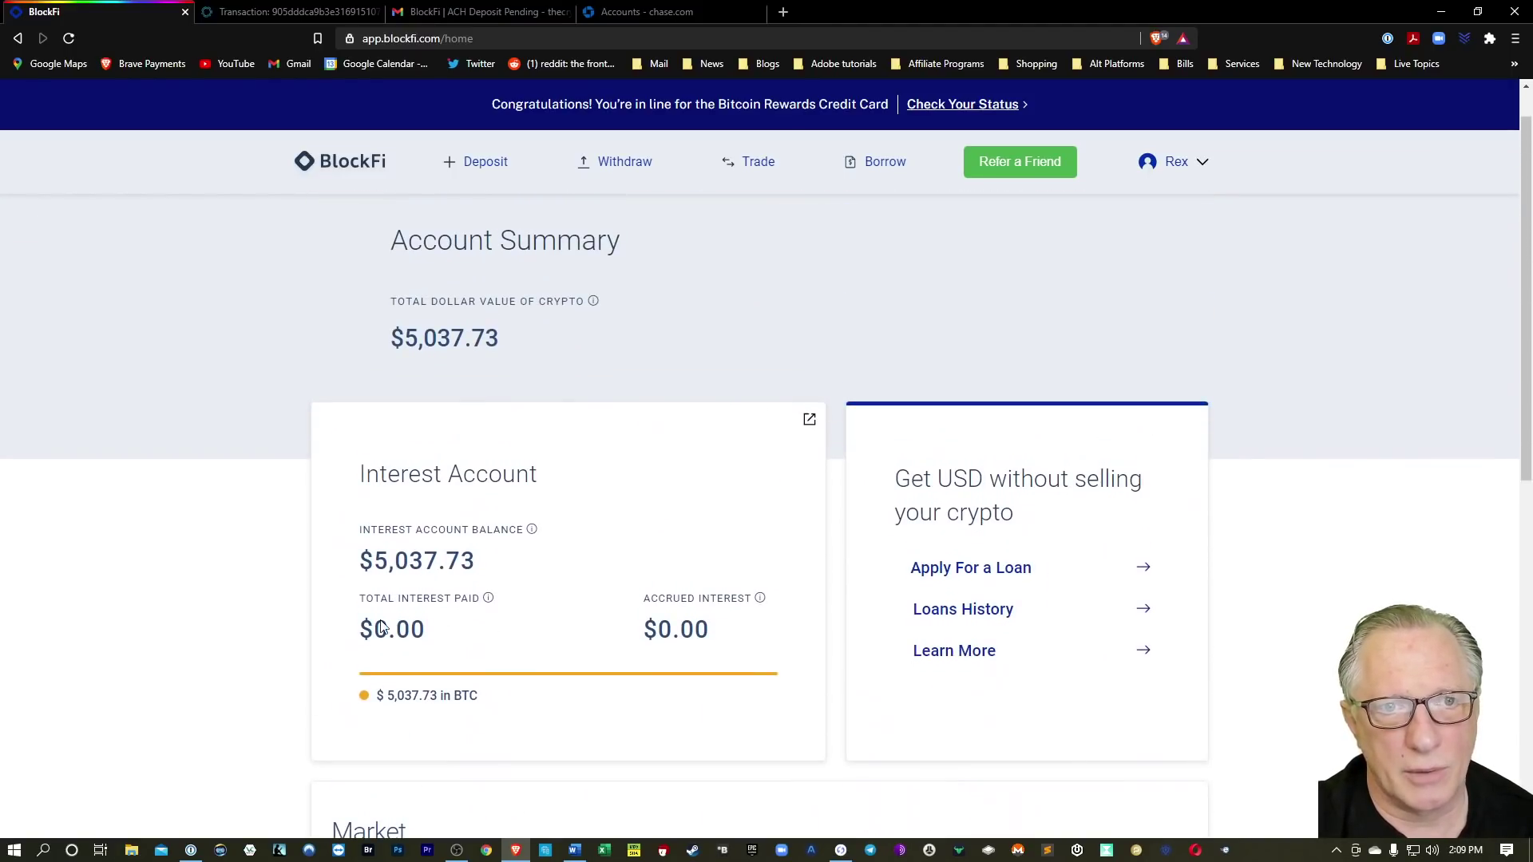